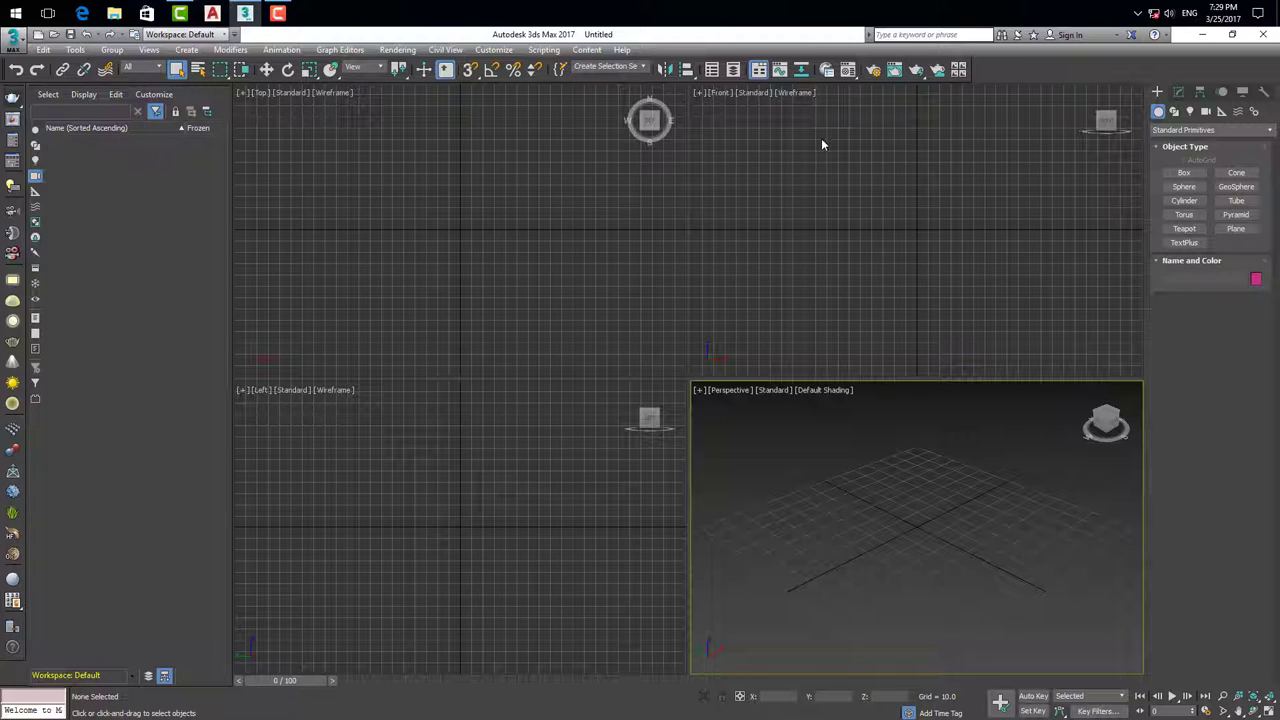
# Step: Find VHT01#1 under USER LIBRARY > 20 AN CƯỜNG 2017 > AC Veneer and assign it to the editor
pyautogui.click(827, 69)
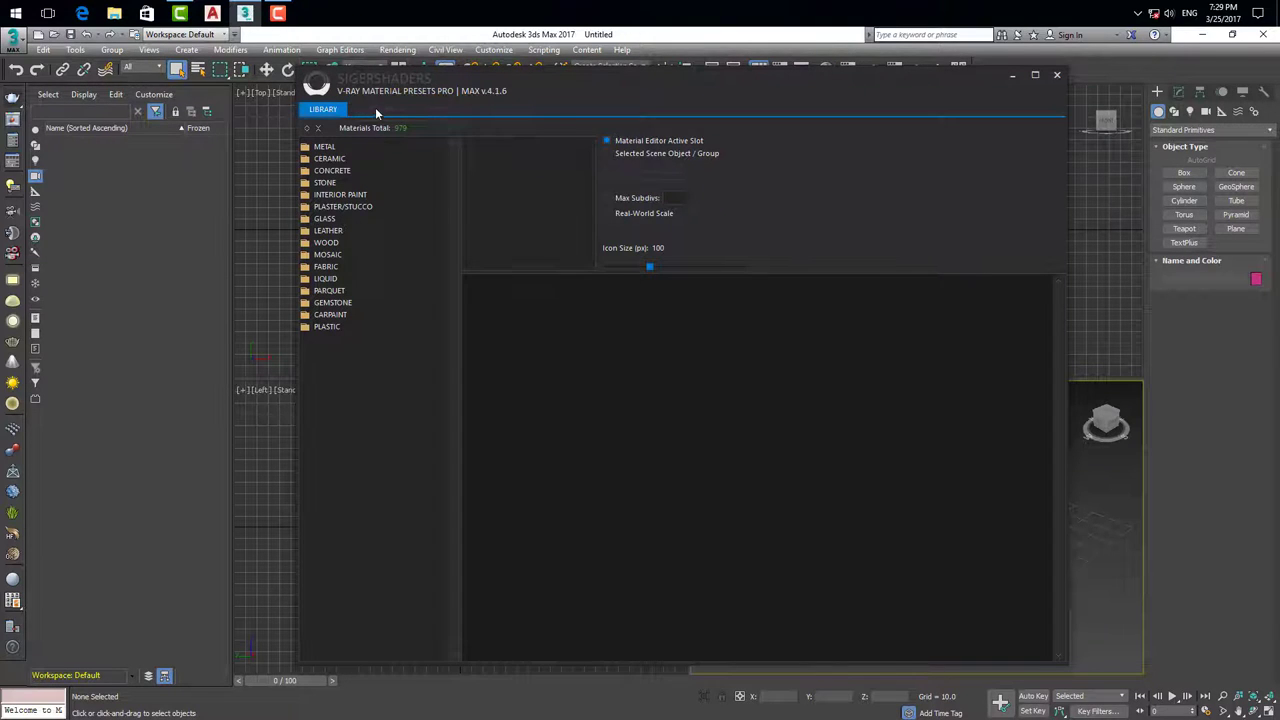
pyautogui.click(375, 108)
pyautogui.click(318, 110)
pyautogui.click(382, 110)
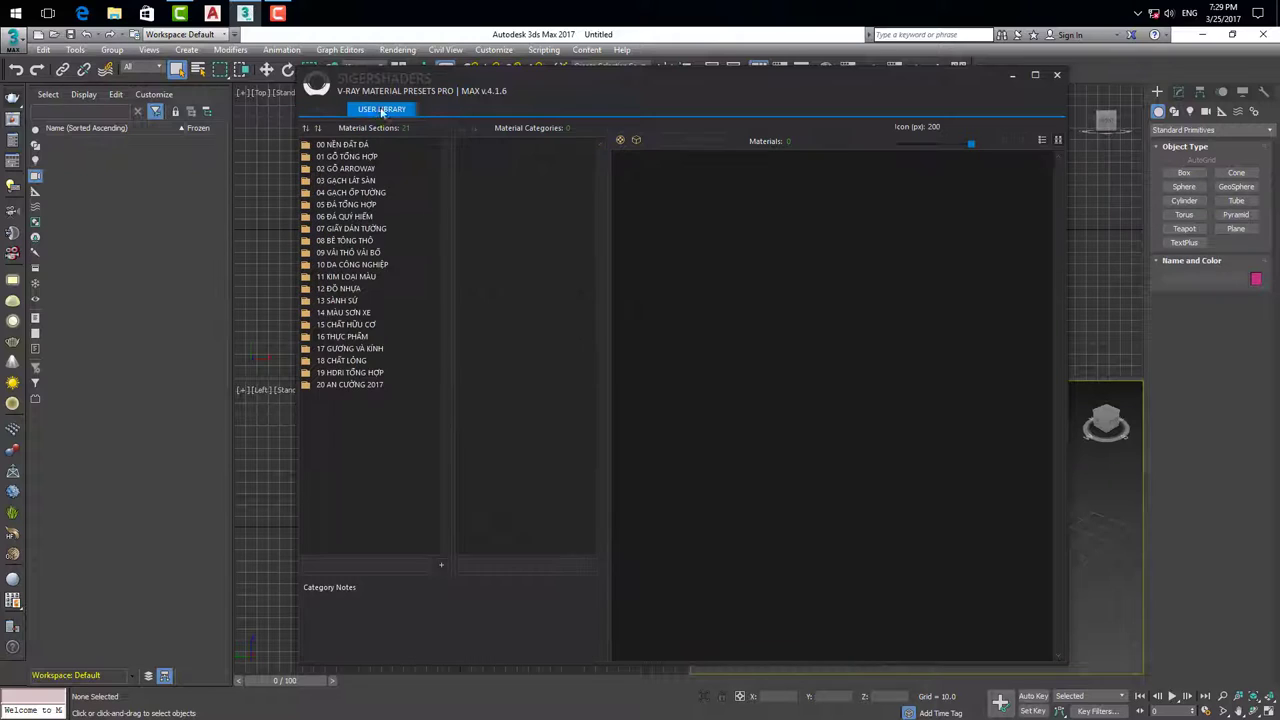
pyautogui.click(305, 386)
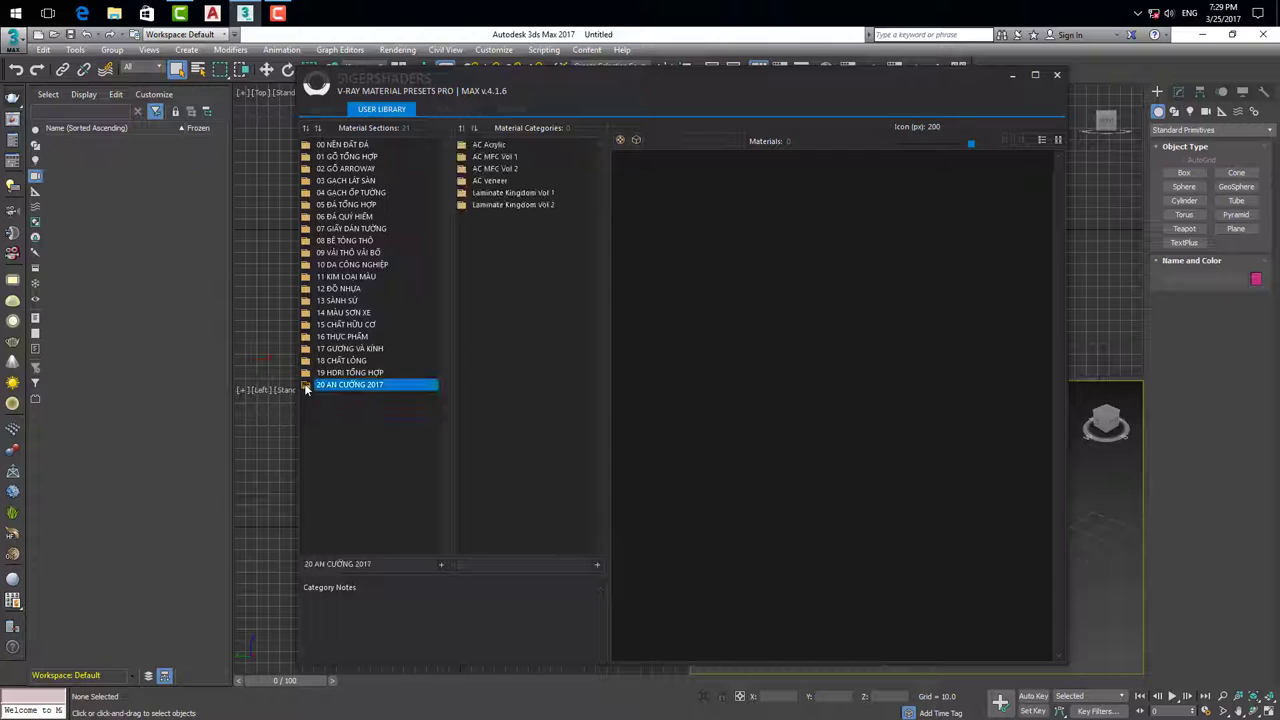
pyautogui.click(465, 182)
pyautogui.click(864, 215)
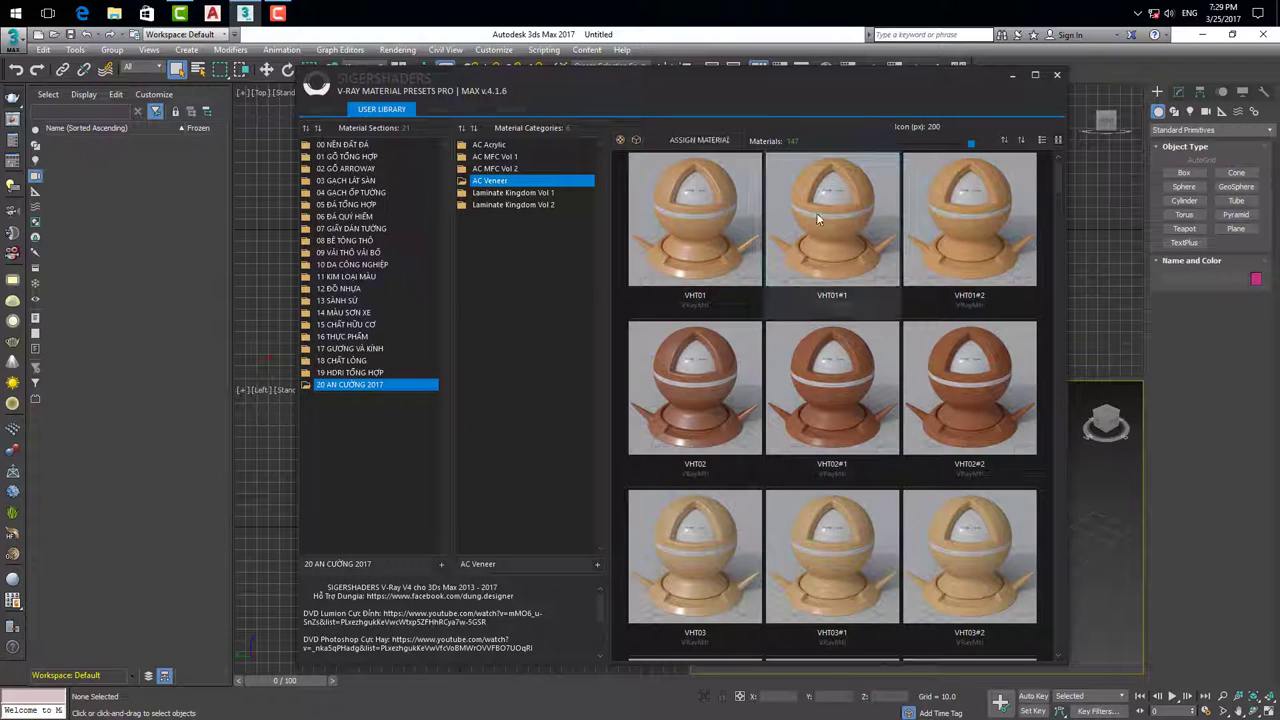
pyautogui.click(701, 141)
# Step: Move the presets window aside and bring up the compact Material Editor
pyautogui.moveTo(699, 72); pyautogui.dragTo(723, 63)
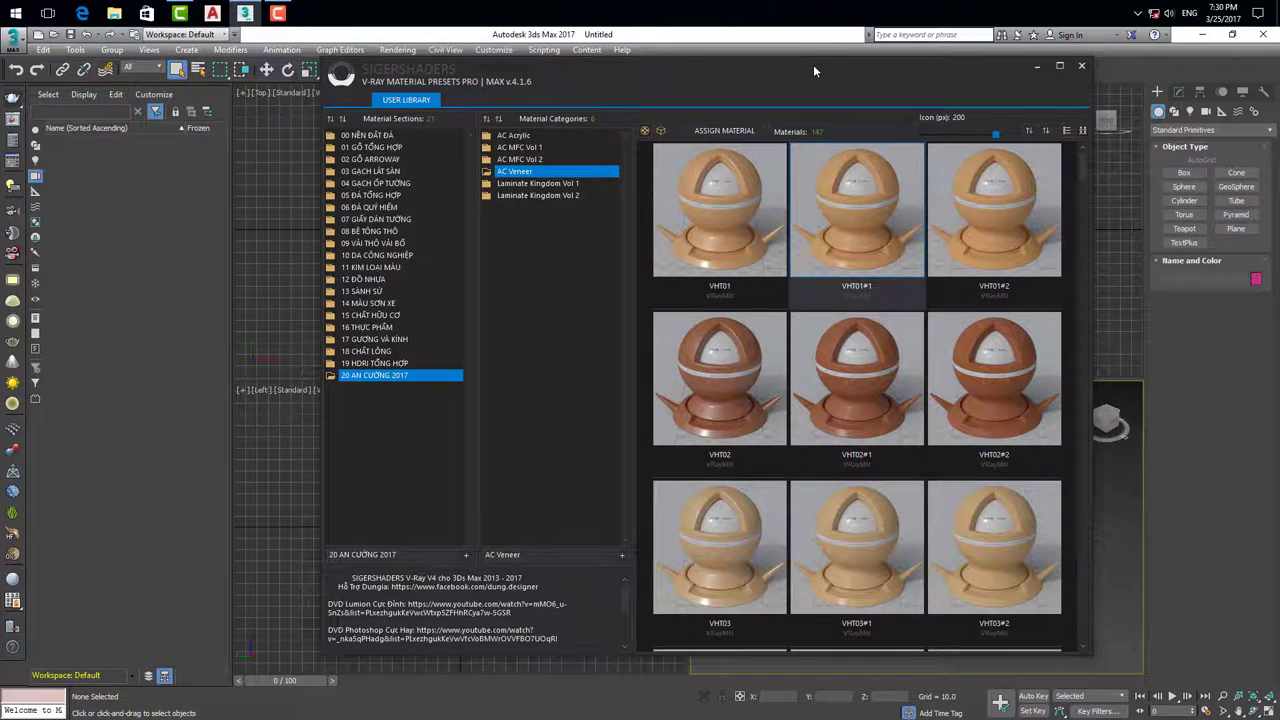
pyautogui.moveTo(813, 64); pyautogui.dragTo(770, 97)
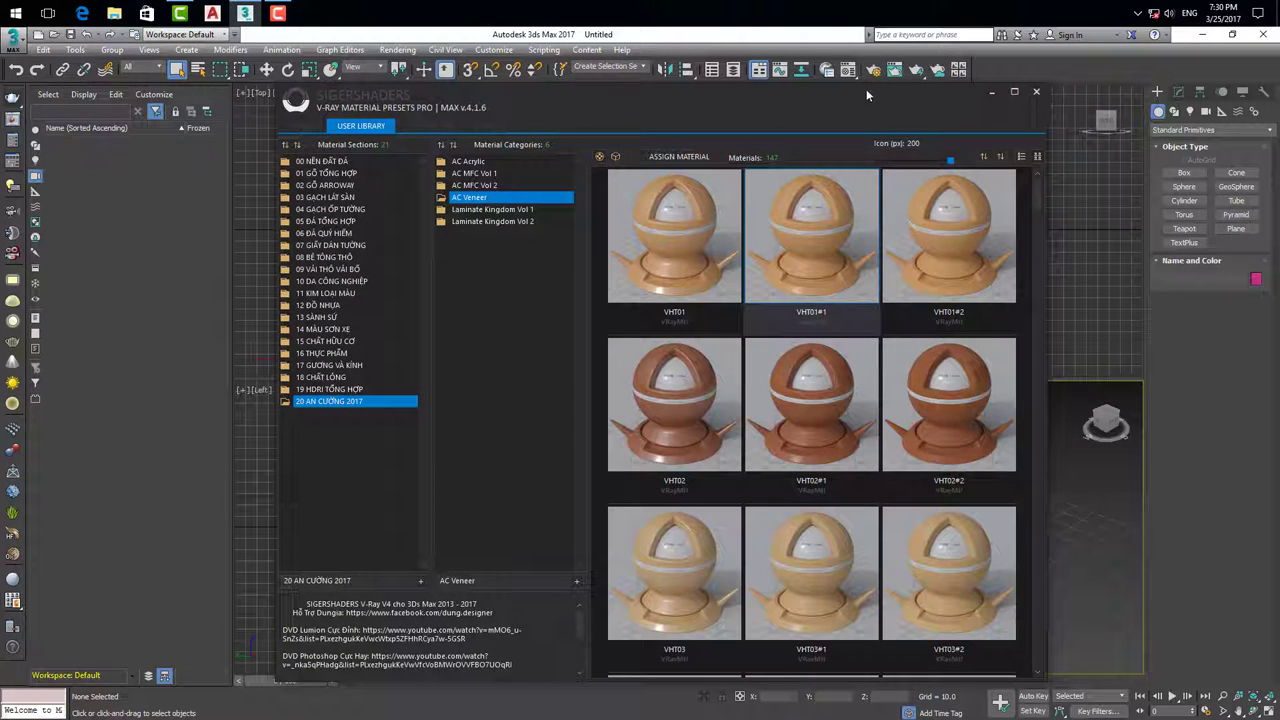
pyautogui.click(848, 69)
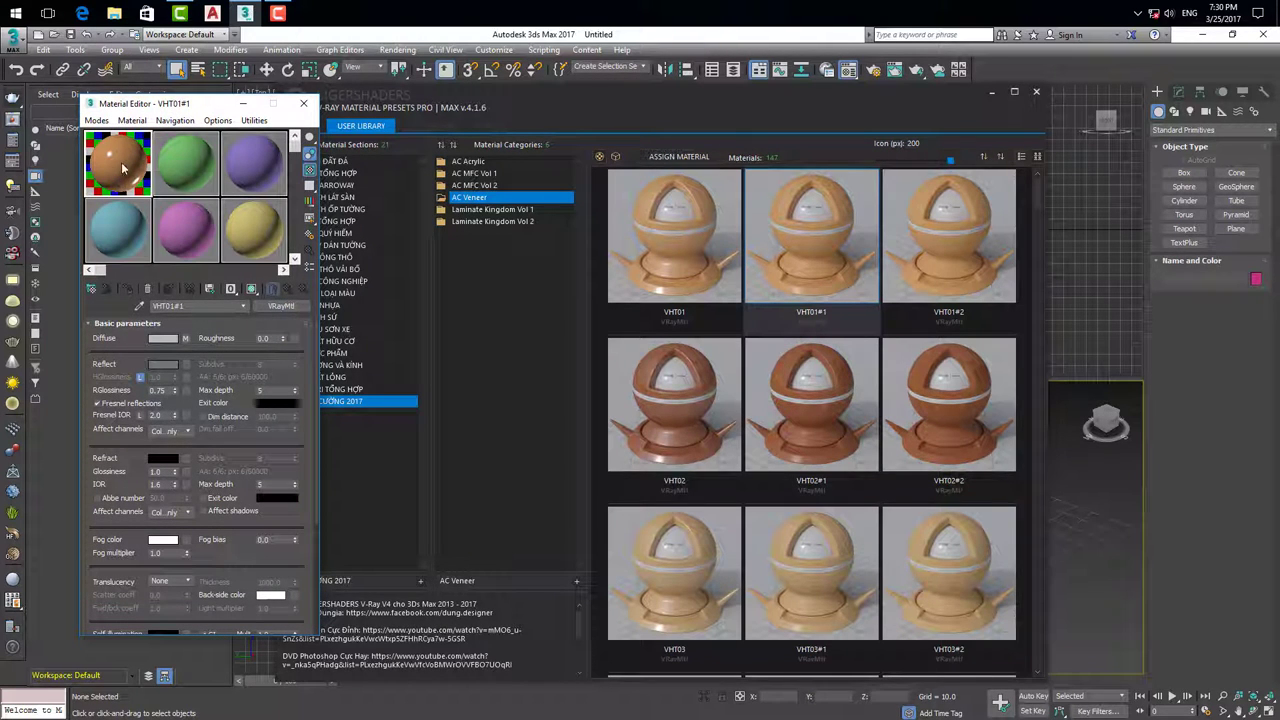
# Step: Drop VHT01#1 into the first material slot and close the presets browser
pyautogui.moveTo(768, 262); pyautogui.dragTo(118, 162)
pyautogui.moveTo(630, 105); pyautogui.dragTo(674, 105)
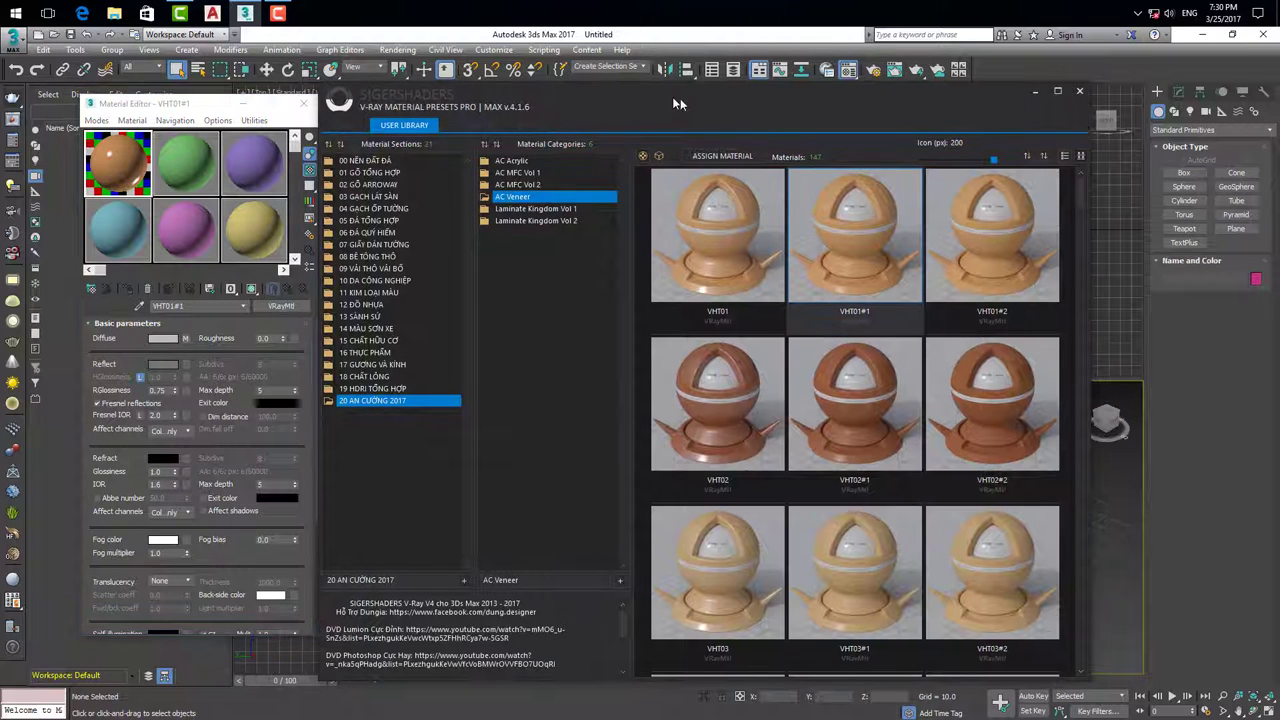
pyautogui.click(1080, 92)
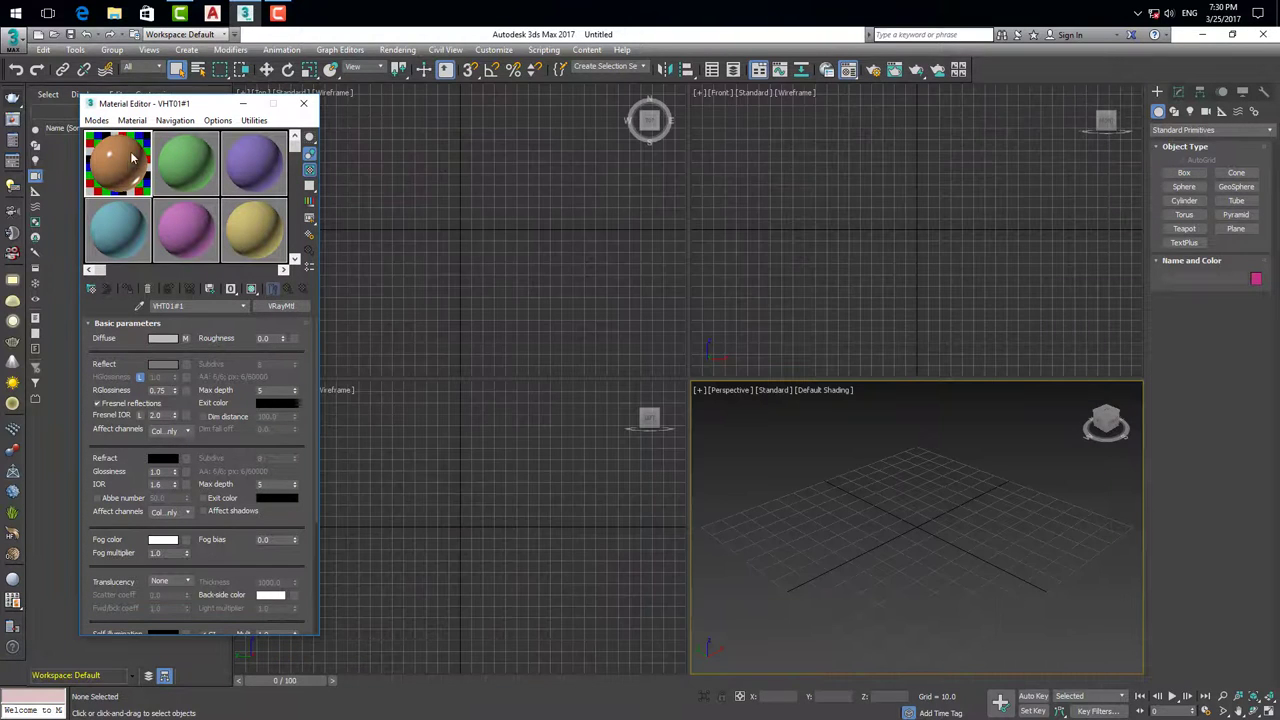
# Step: Switch to an enlarged Slate Material Editor and open its browser options menu
pyautogui.moveTo(186, 104); pyautogui.dragTo(264, 92)
pyautogui.click(176, 108)
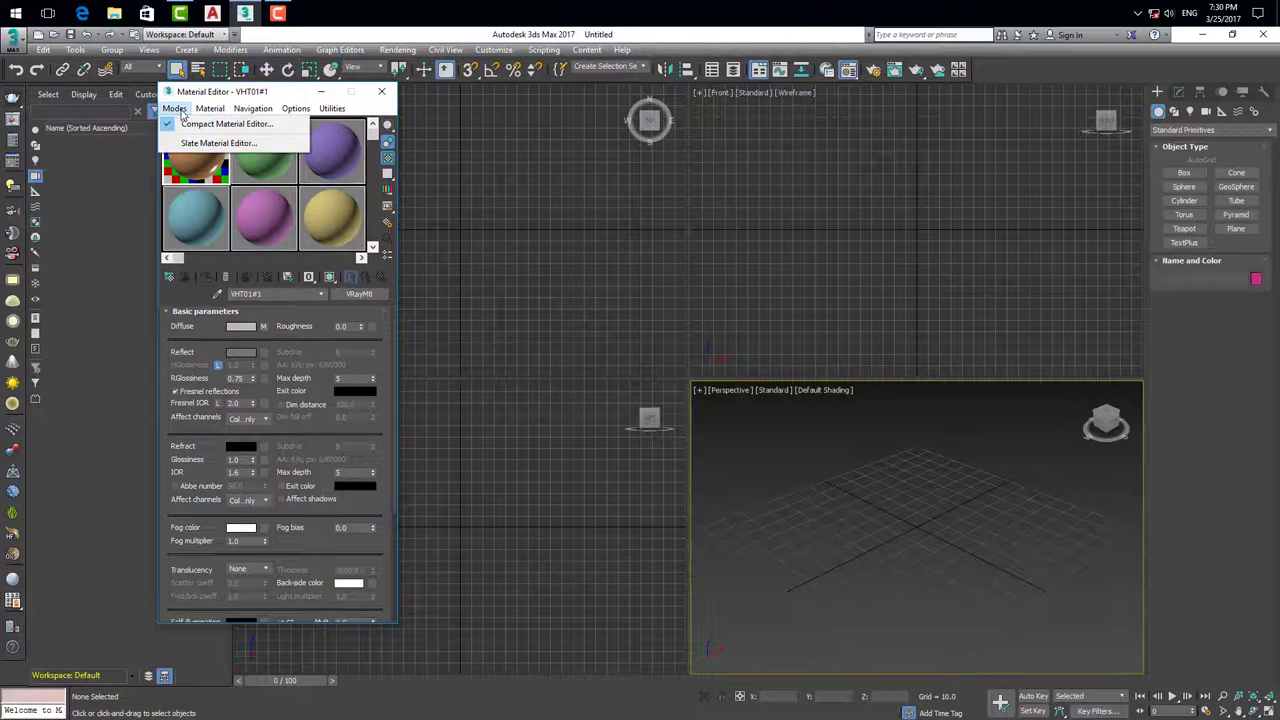
pyautogui.click(194, 144)
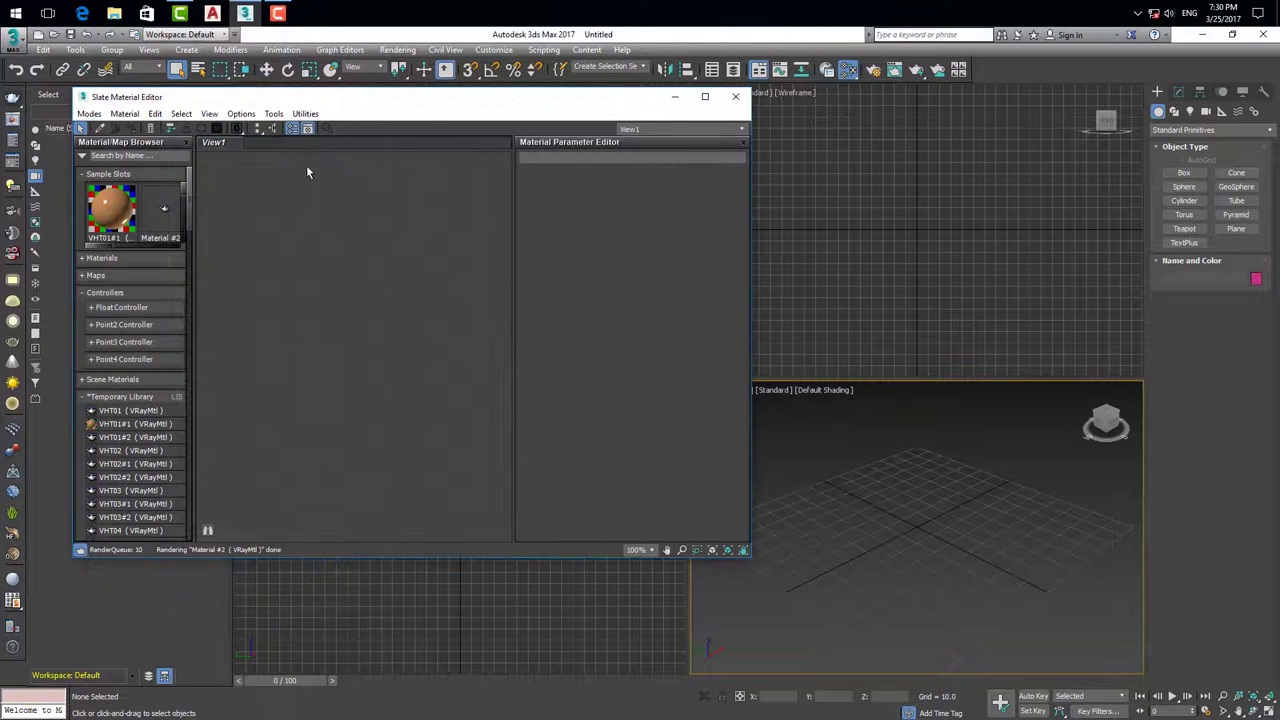
pyautogui.moveTo(378, 97); pyautogui.dragTo(541, 108)
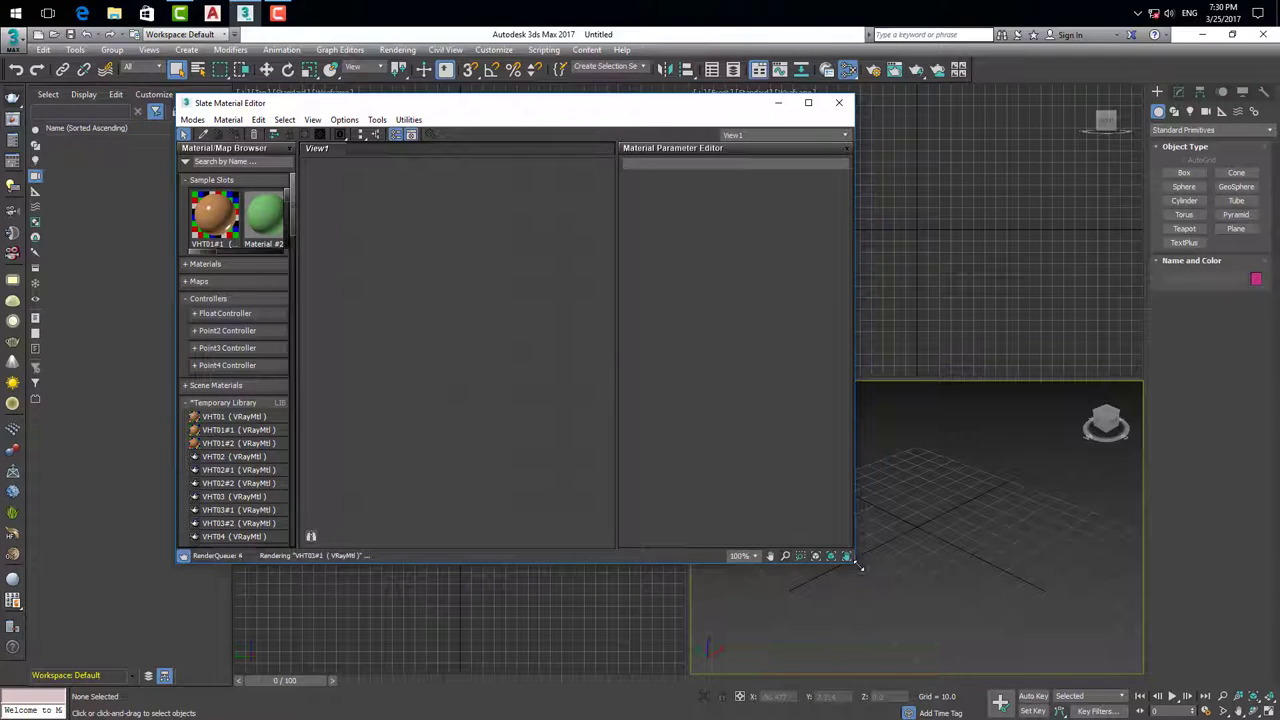
pyautogui.moveTo(851, 561); pyautogui.dragTo(1092, 632)
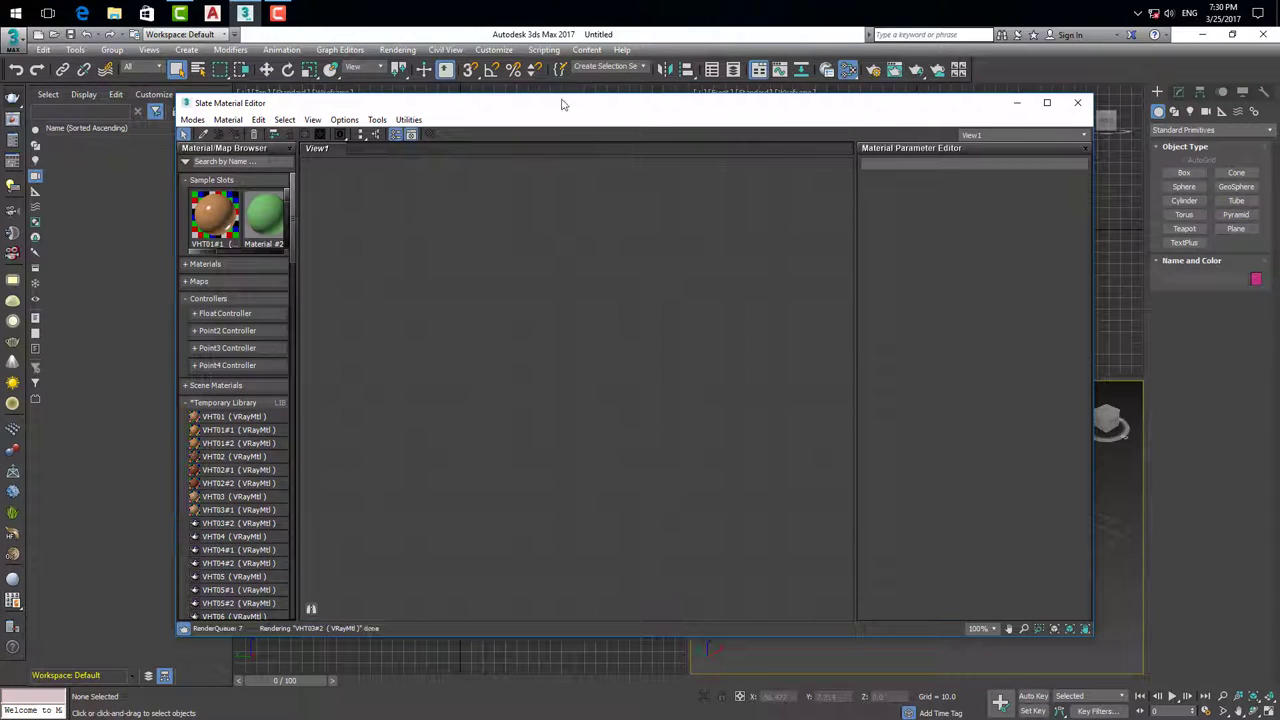
pyautogui.moveTo(571, 105); pyautogui.dragTo(565, 103)
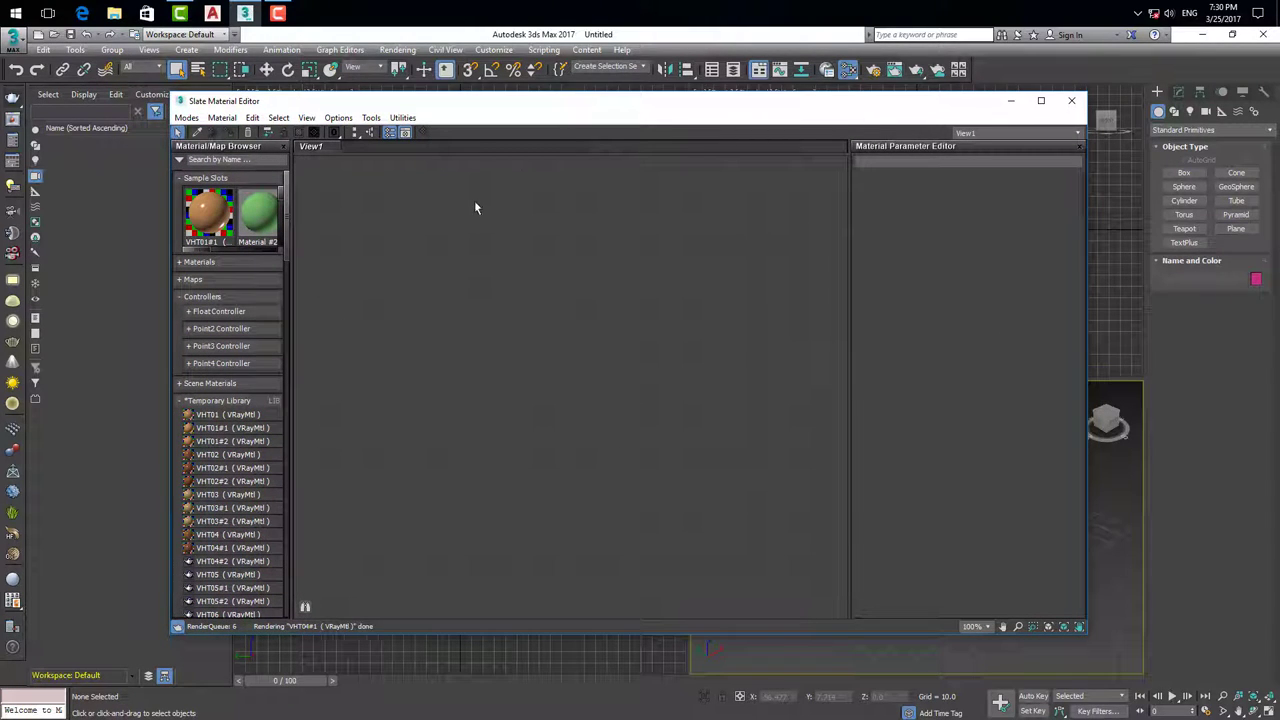
pyautogui.click(180, 162)
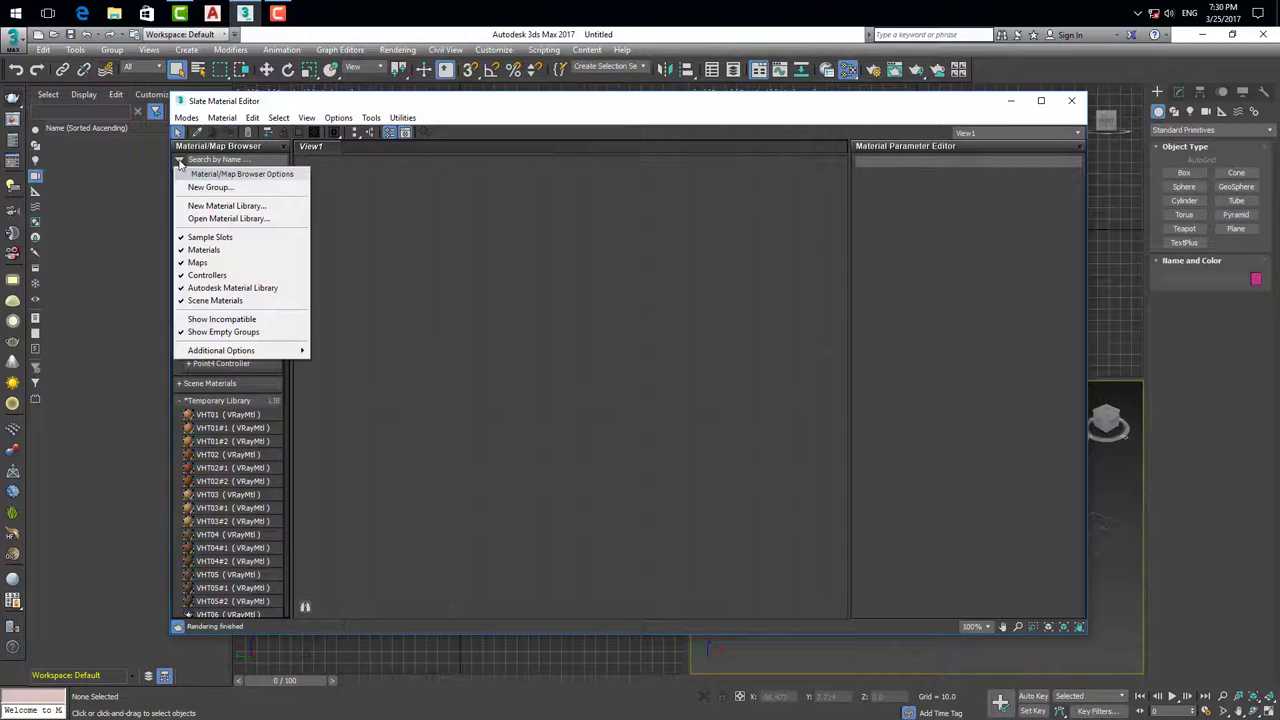
# Step: Create a new material library saved on the Desktop as Go Vat Dung.mat
pyautogui.click(252, 212)
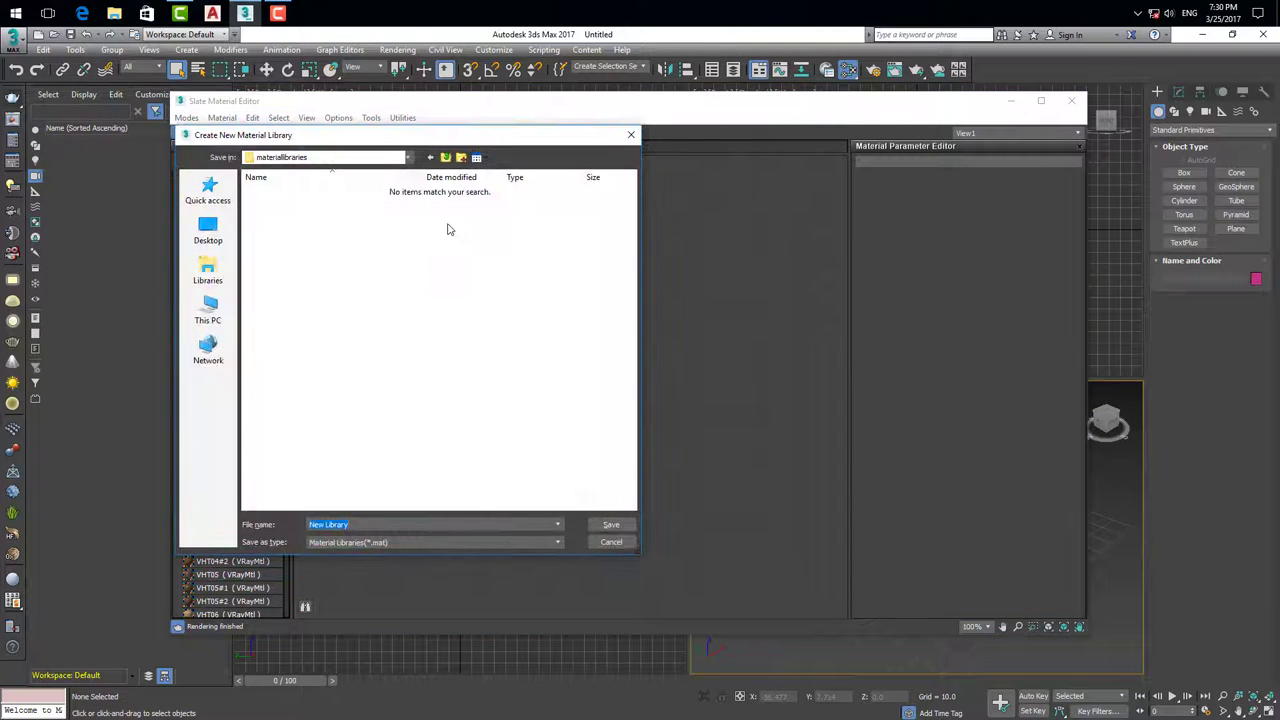
pyautogui.click(221, 235)
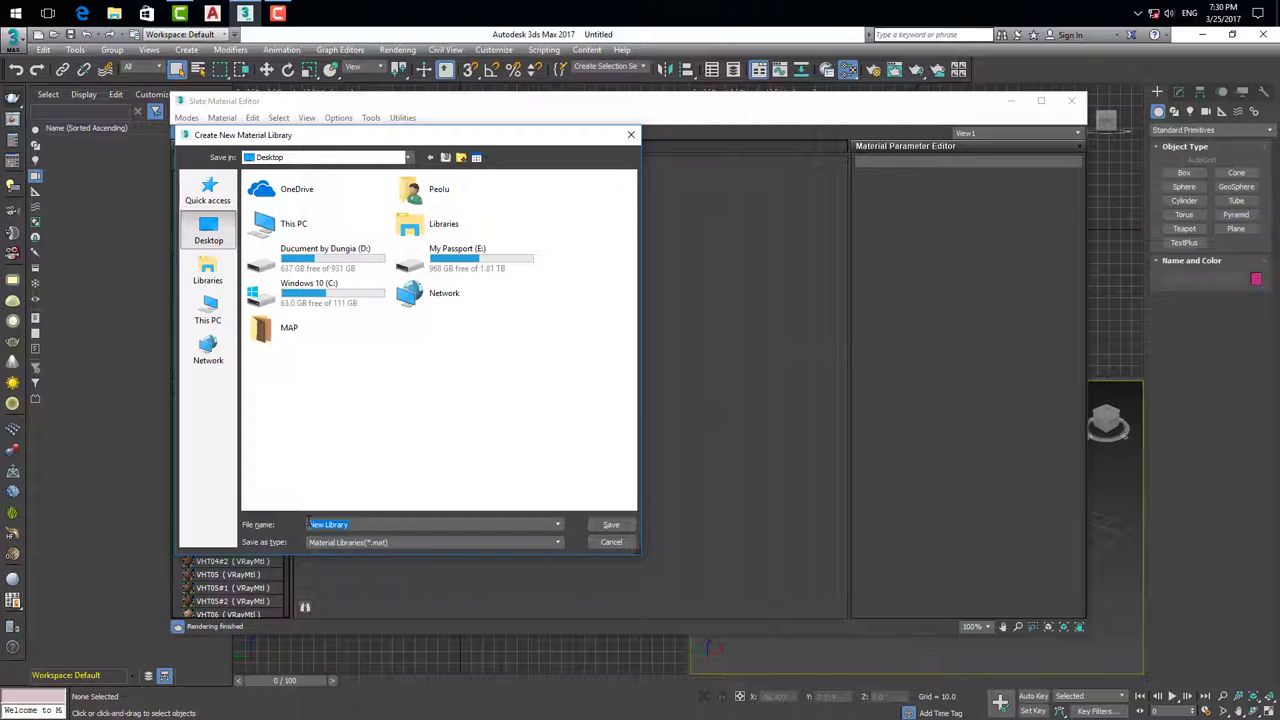
pyautogui.write('so')
pyautogui.write('i')
pyautogui.write('V')
pyautogui.write('at')
pyautogui.write(' Dung')
pyautogui.click(608, 526)
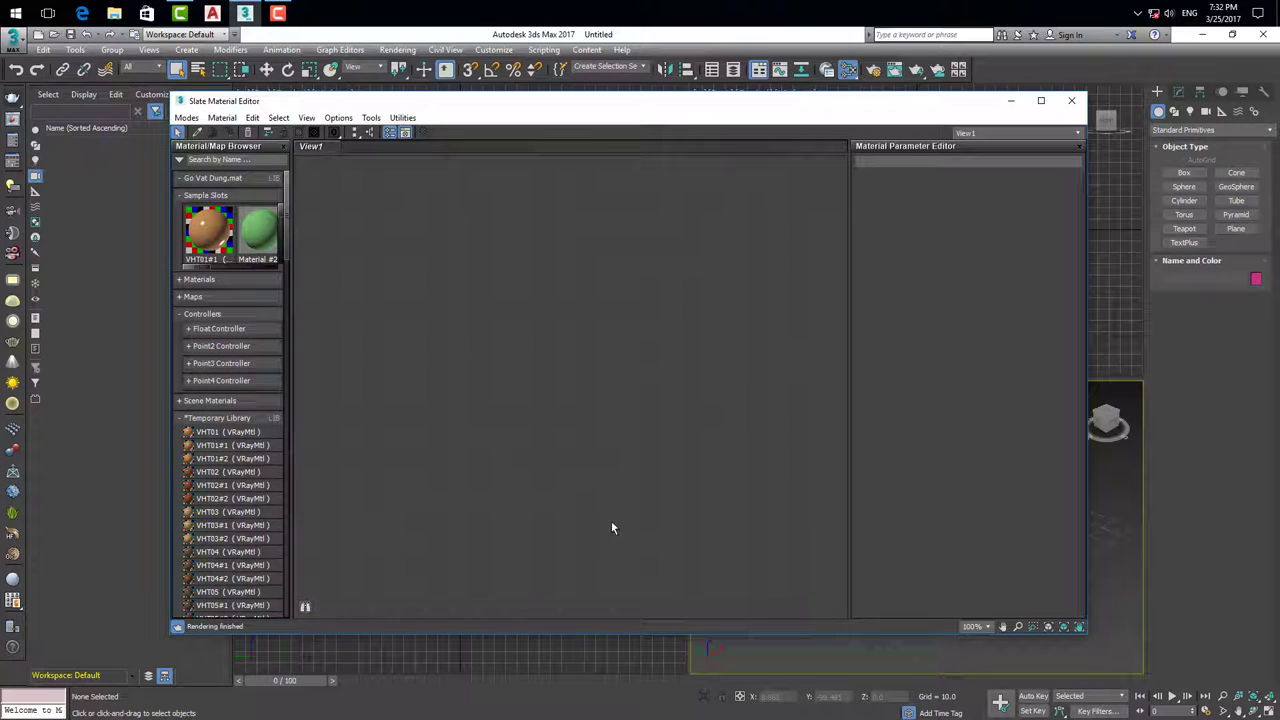
# Step: Add VHT01#1 as an instance into View1, arrange its Map #1 node, and open File Explorer
pyautogui.click(239, 179)
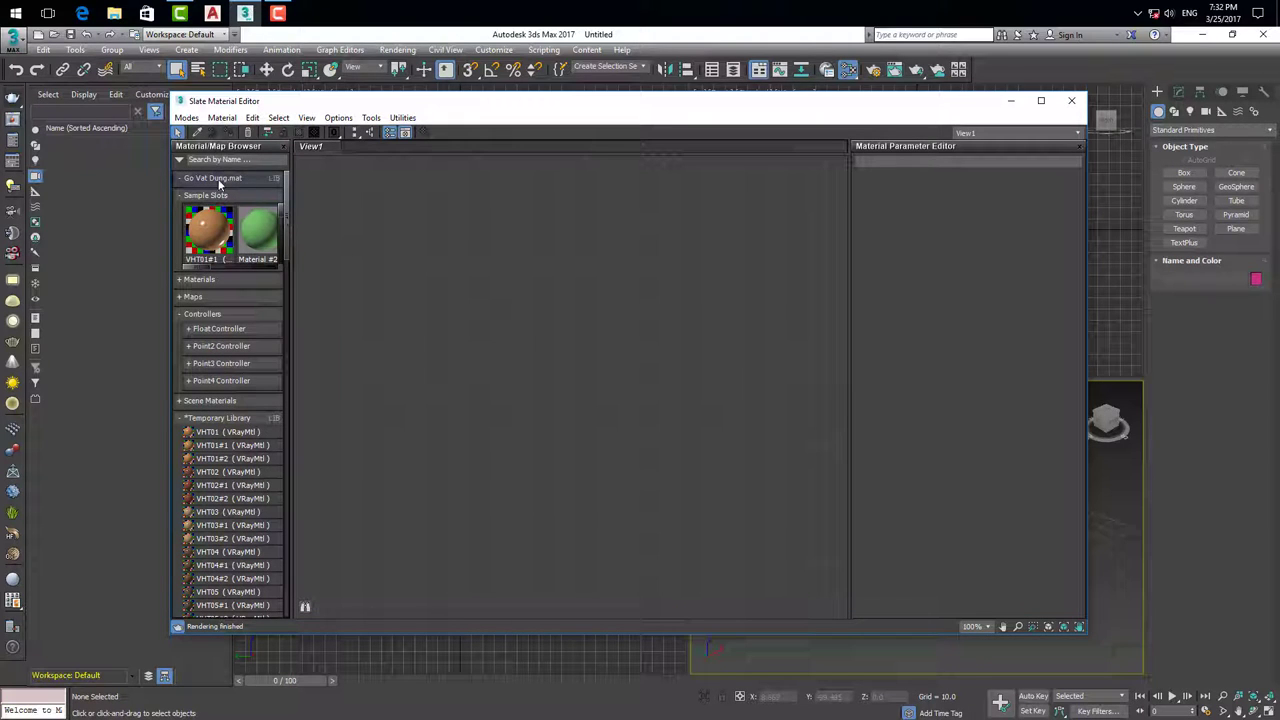
pyautogui.moveTo(418, 106); pyautogui.dragTo(331, 106)
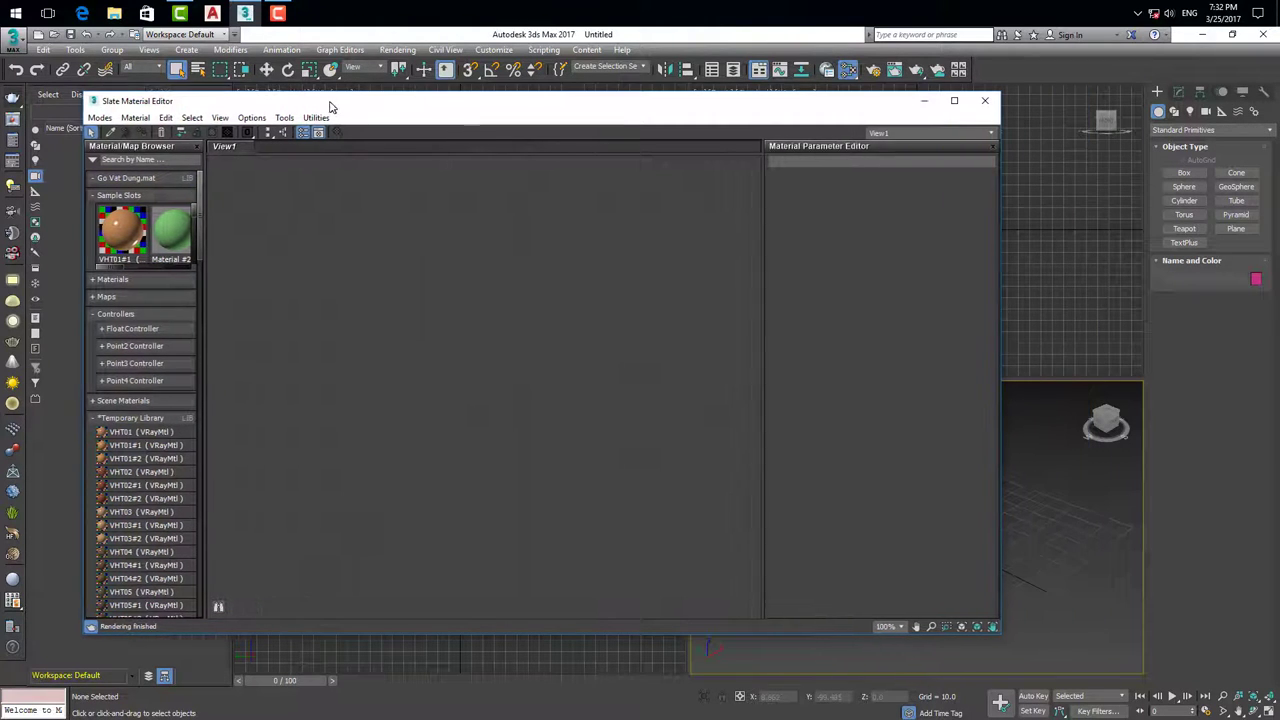
pyautogui.moveTo(121, 224); pyautogui.dragTo(510, 299)
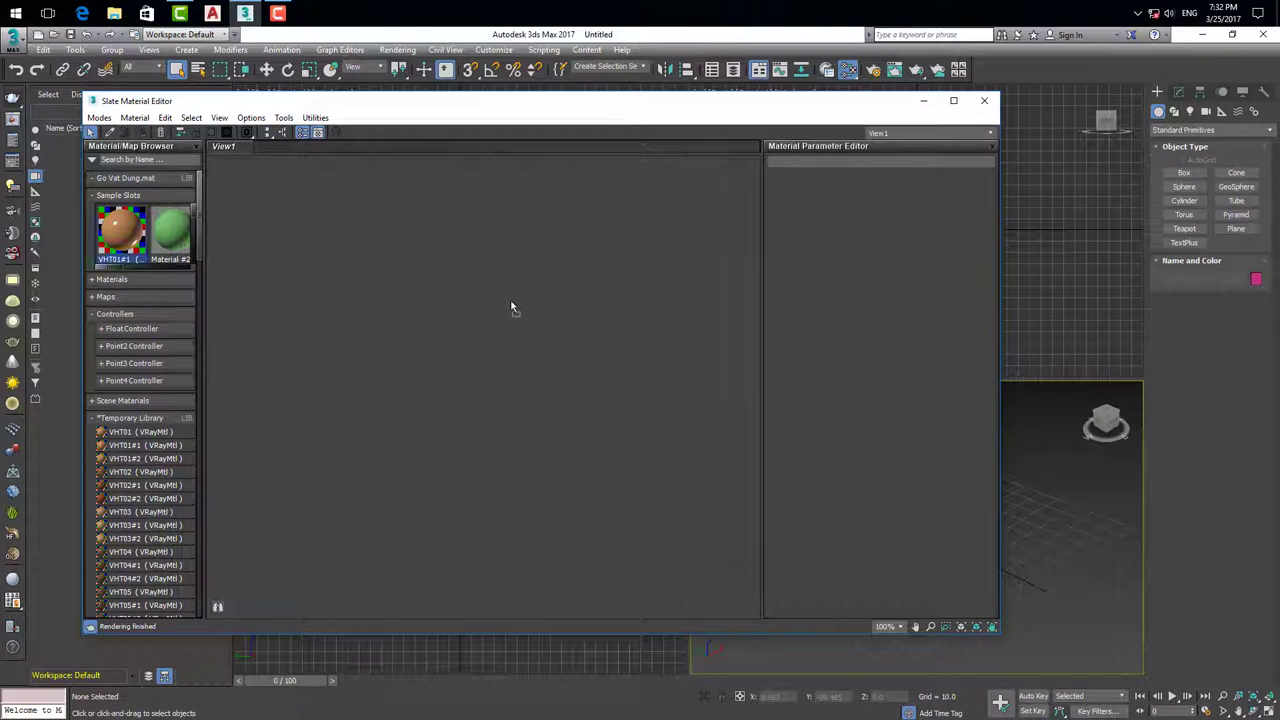
pyautogui.click(512, 408)
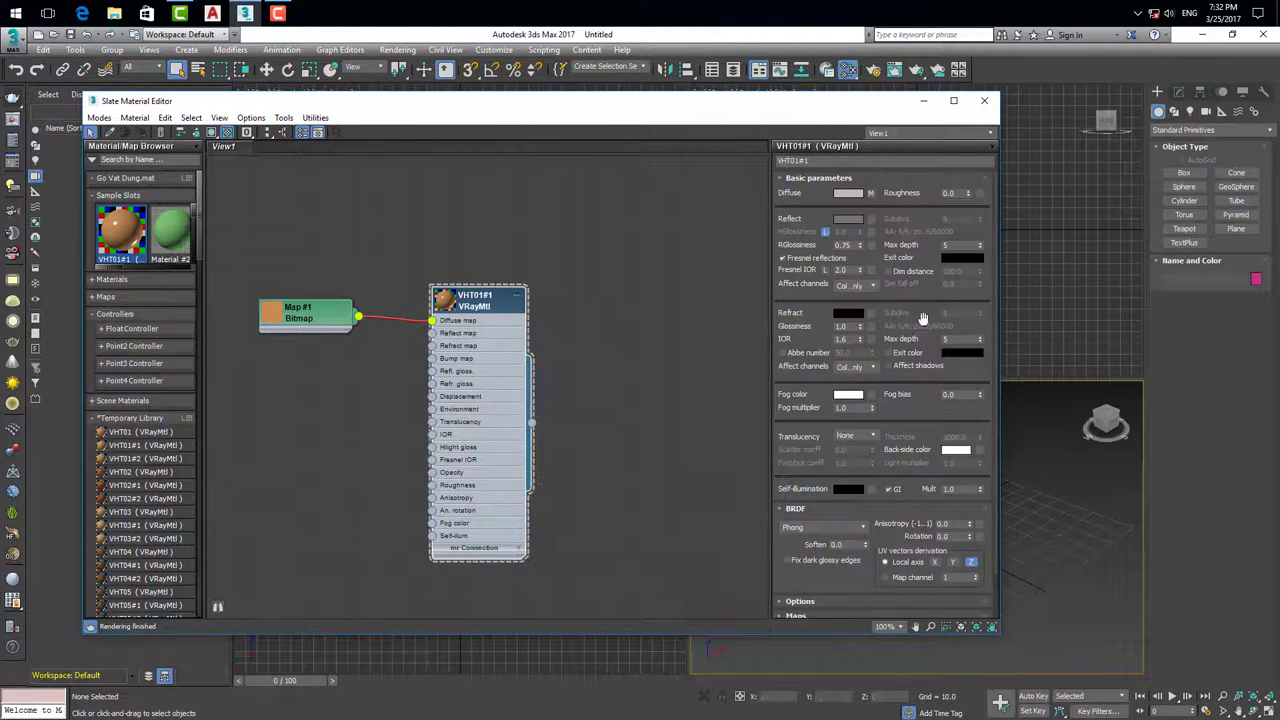
pyautogui.moveTo(457, 290)
pyautogui.mouseDown(button='middle')
pyautogui.moveTo(490, 283)
pyautogui.moveTo(484, 247)
pyautogui.mouseUp(button='middle')
pyautogui.moveTo(484, 247); pyautogui.dragTo(508, 235)
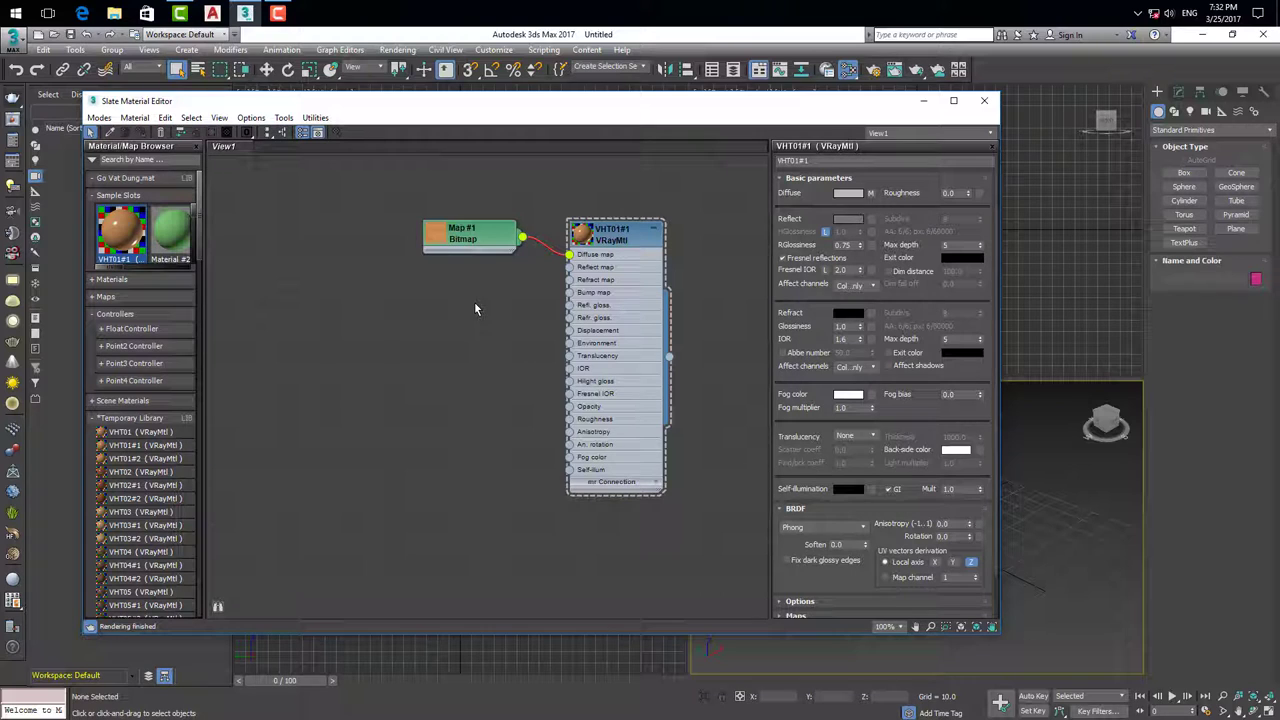
pyautogui.click(114, 13)
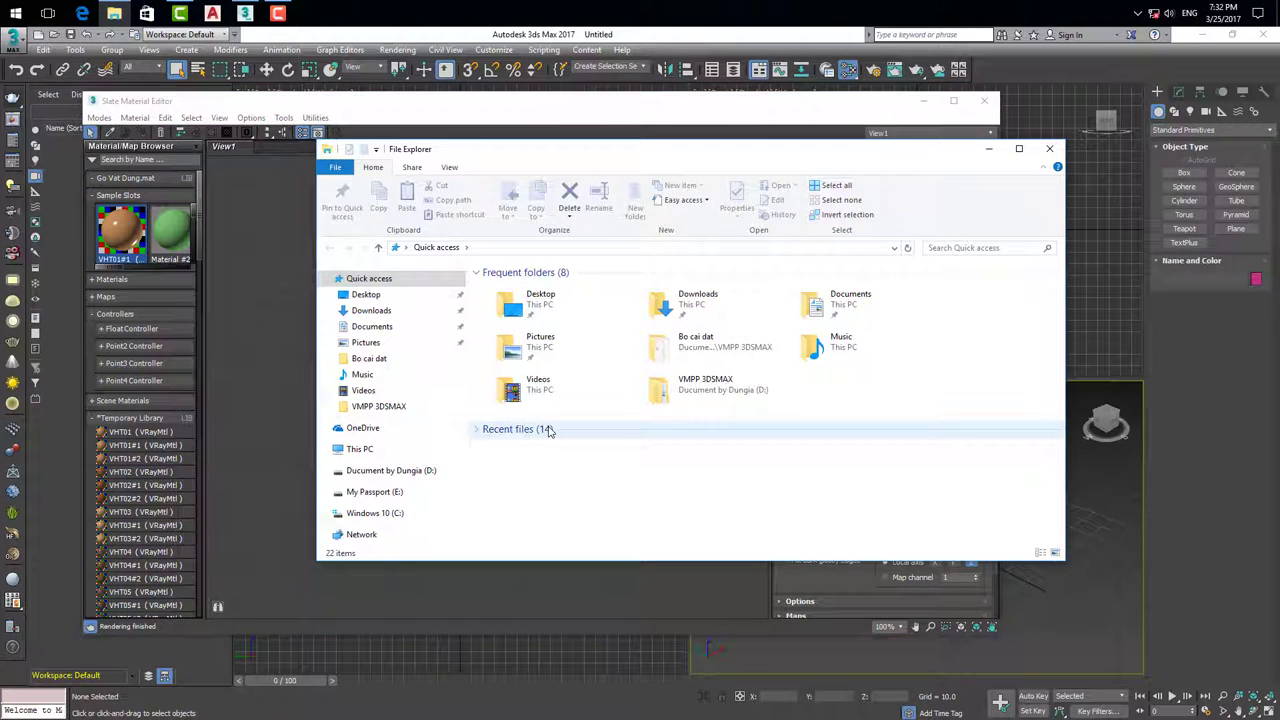
# Step: Open the MAP folder of wood textures on the Desktop beside View1
pyautogui.click(390, 299)
pyautogui.doubleClick(514, 303)
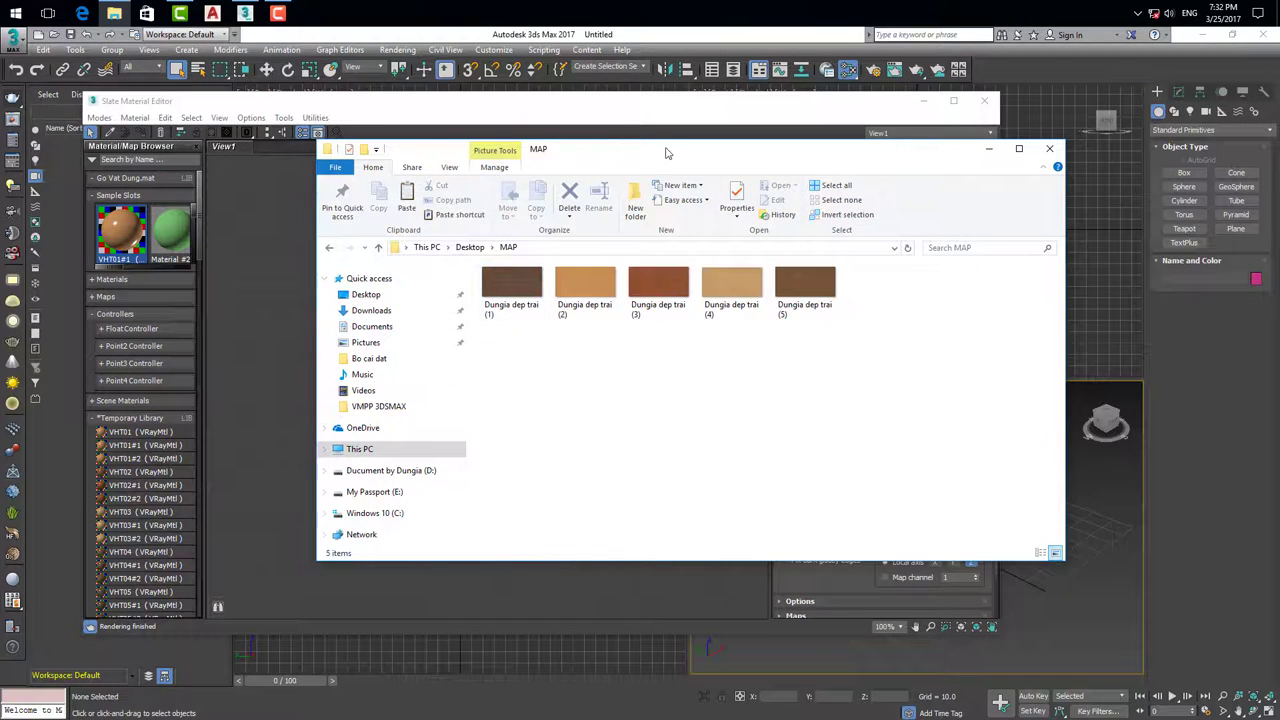
pyautogui.moveTo(662, 154); pyautogui.dragTo(885, 181)
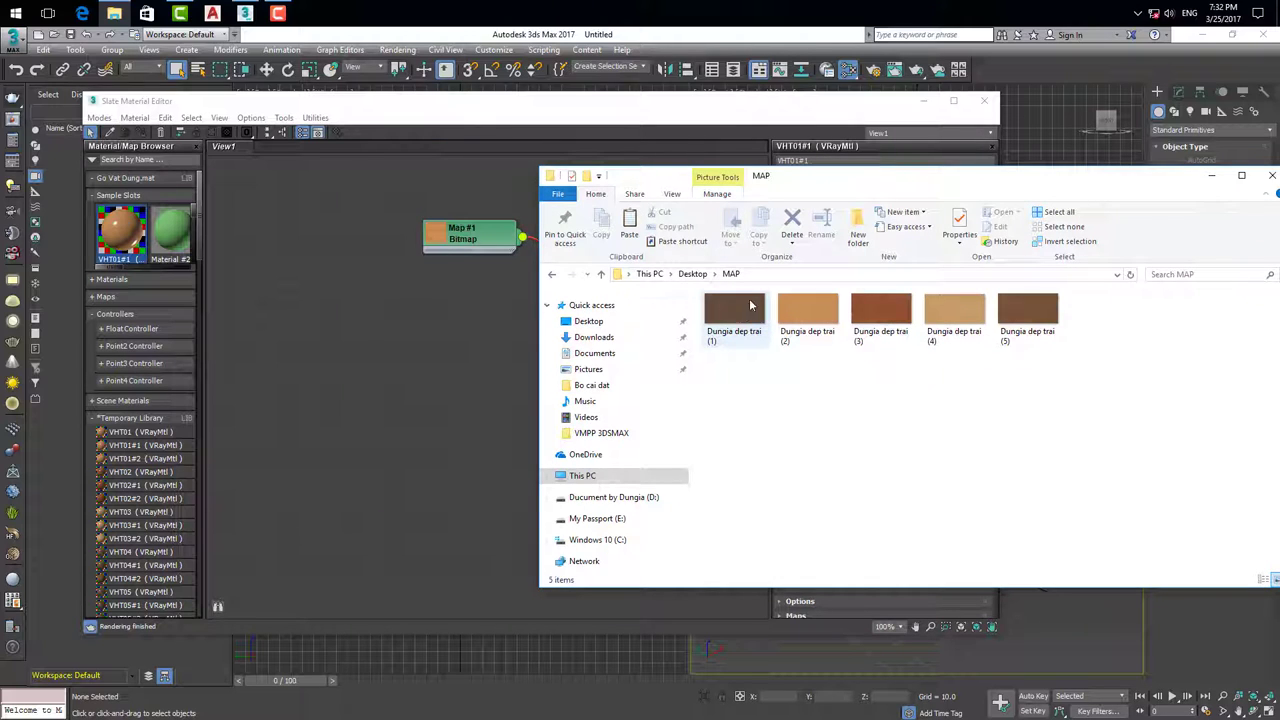
# Step: Add the five wood textures to View1 as Bitmap nodes Map #1–#5, then close the folder
pyautogui.moveTo(733, 316); pyautogui.dragTo(351, 344)
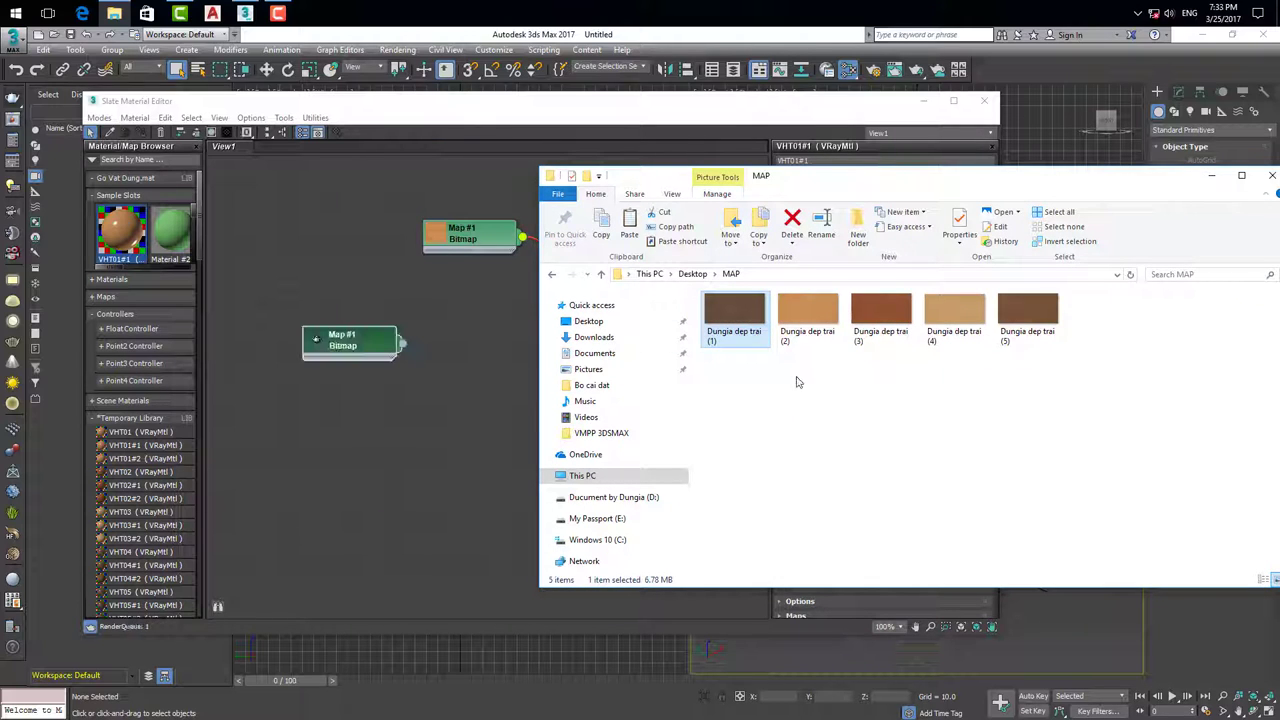
pyautogui.moveTo(792, 340); pyautogui.dragTo(282, 436)
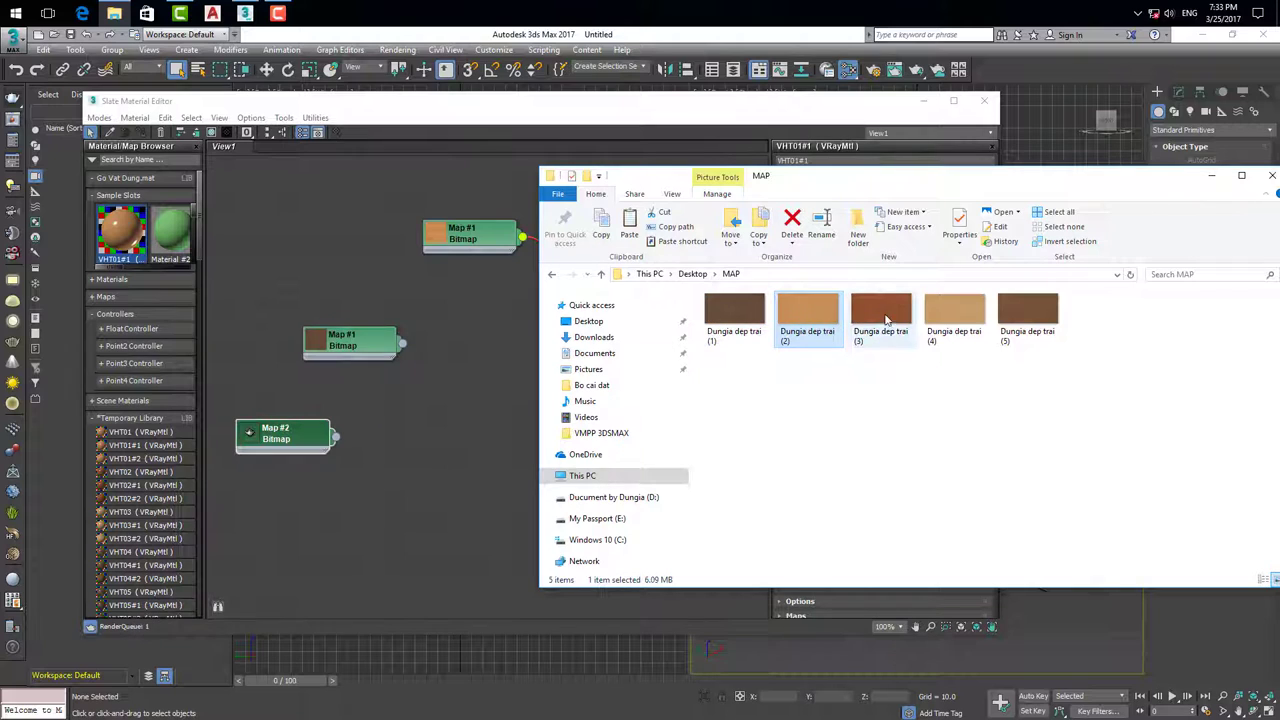
pyautogui.moveTo(888, 316); pyautogui.dragTo(412, 484)
pyautogui.moveTo(950, 316)
pyautogui.mouseDown()
pyautogui.moveTo(985, 325)
pyautogui.moveTo(418, 410)
pyautogui.mouseUp()
pyautogui.moveTo(1028, 316)
pyautogui.mouseDown()
pyautogui.moveTo(1165, 188)
pyautogui.moveTo(980, 180)
pyautogui.mouseUp()
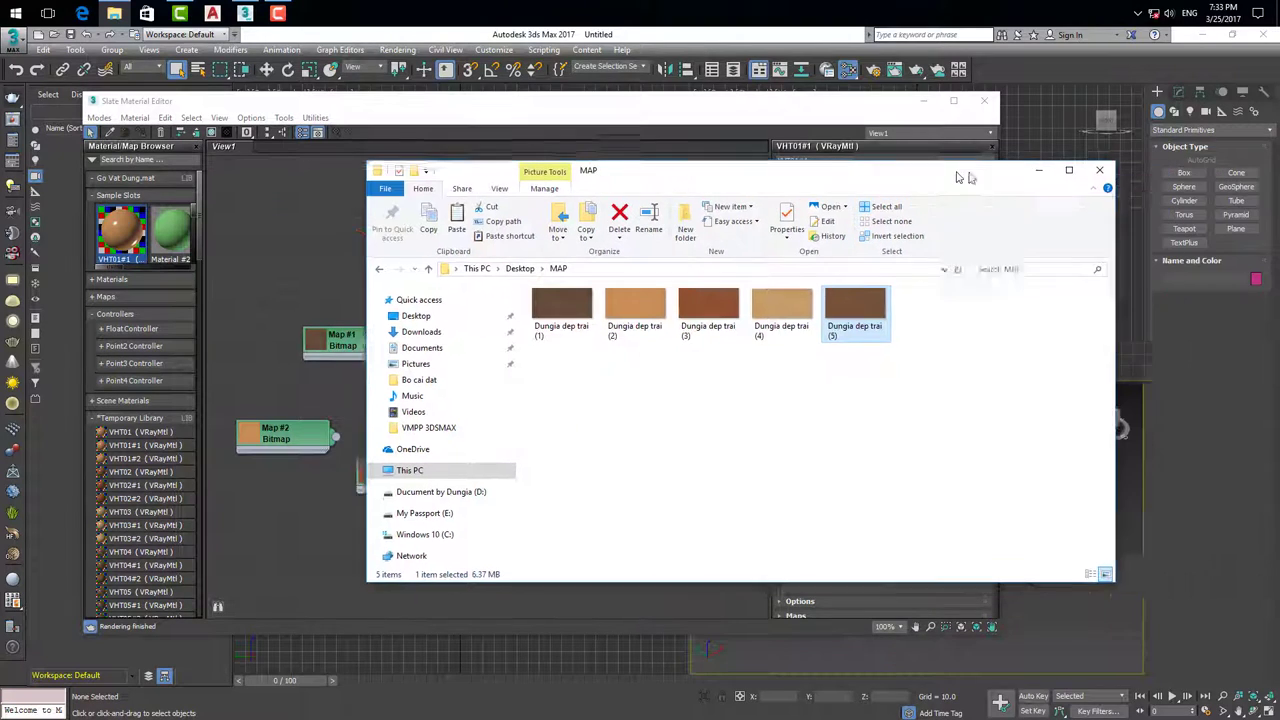
pyautogui.click(1088, 170)
# Step: Wire the Map #5 bitmap into VHT01#1's Diffuse map and move Map #1 aside
pyautogui.moveTo(578, 108); pyautogui.dragTo(608, 100)
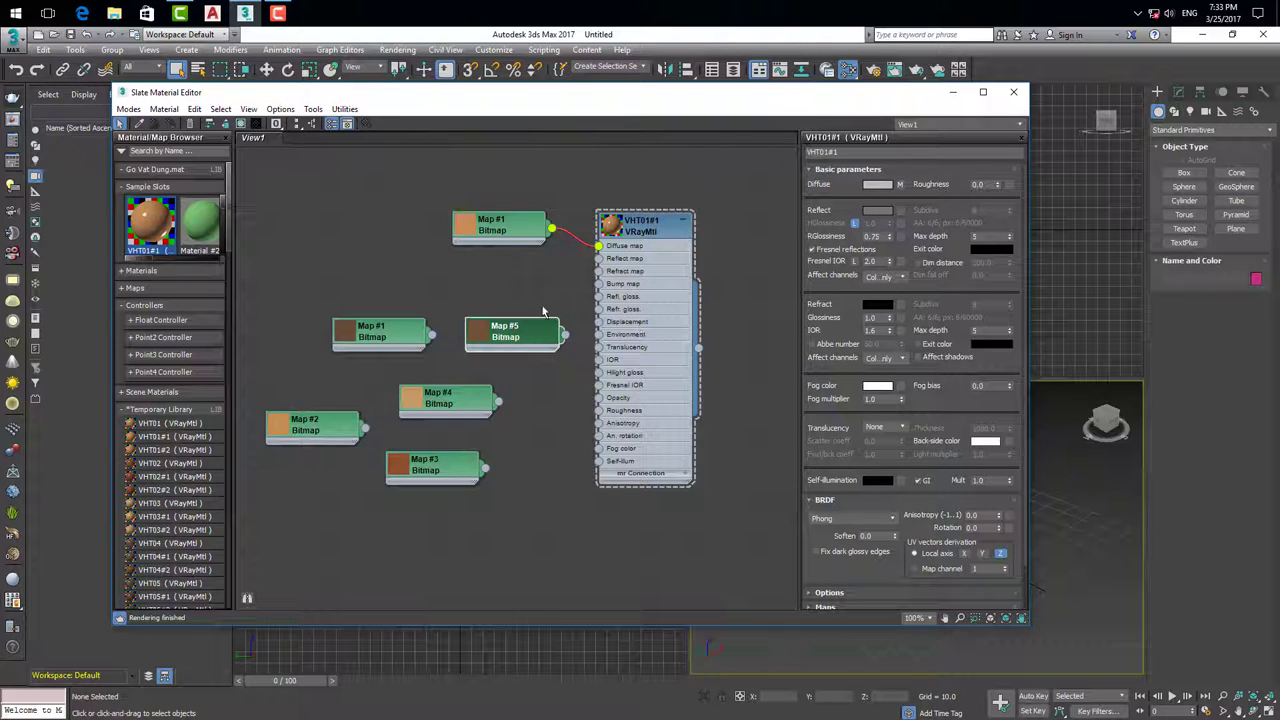
pyautogui.moveTo(522, 326); pyautogui.dragTo(402, 273)
pyautogui.click(505, 225)
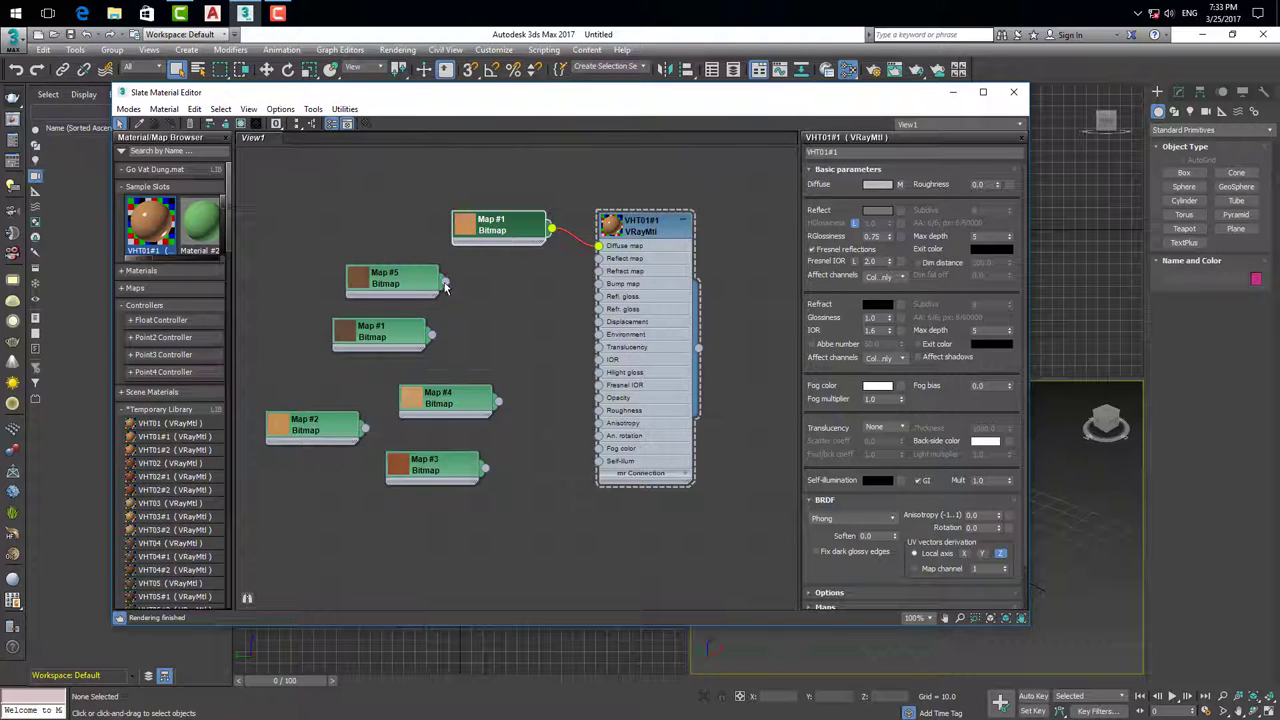
pyautogui.moveTo(445, 282); pyautogui.dragTo(601, 247)
pyautogui.moveTo(500, 222); pyautogui.dragTo(433, 195)
# Step: Rename VHT01#1 to Go 1 and add it to the Go Vat Dung.mat library
pyautogui.rightClick(645, 232)
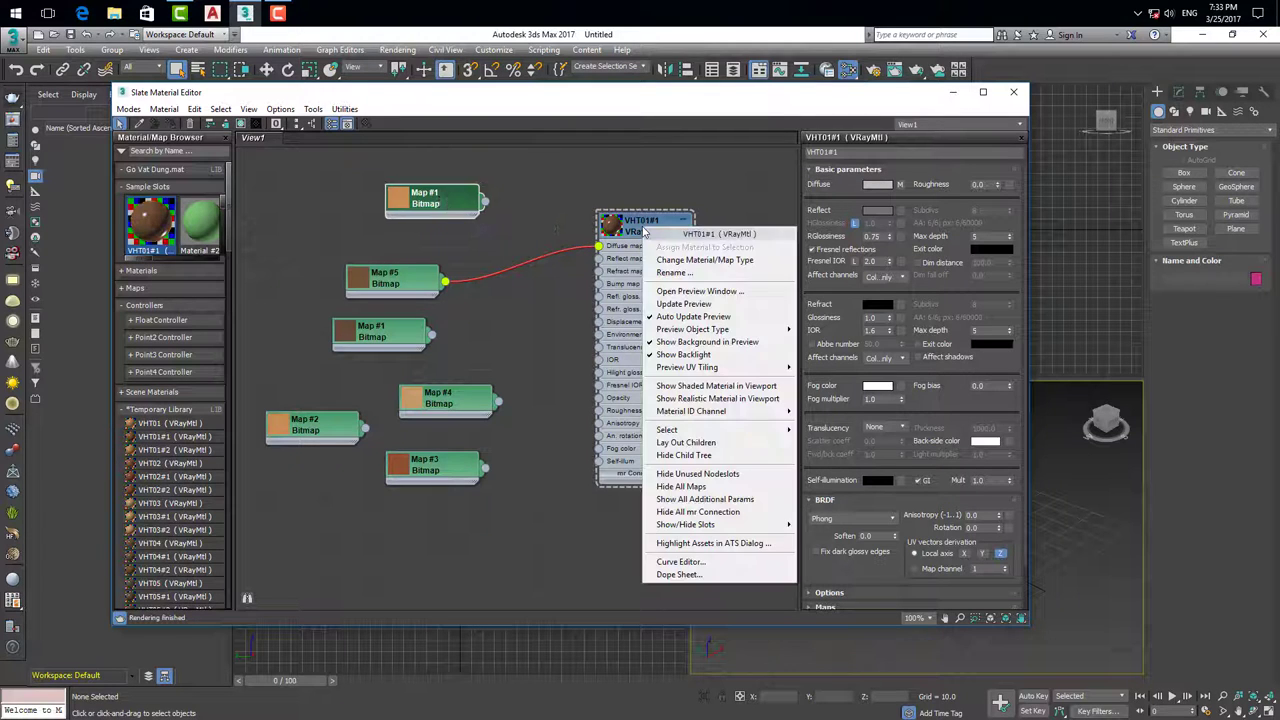
pyautogui.click(680, 270)
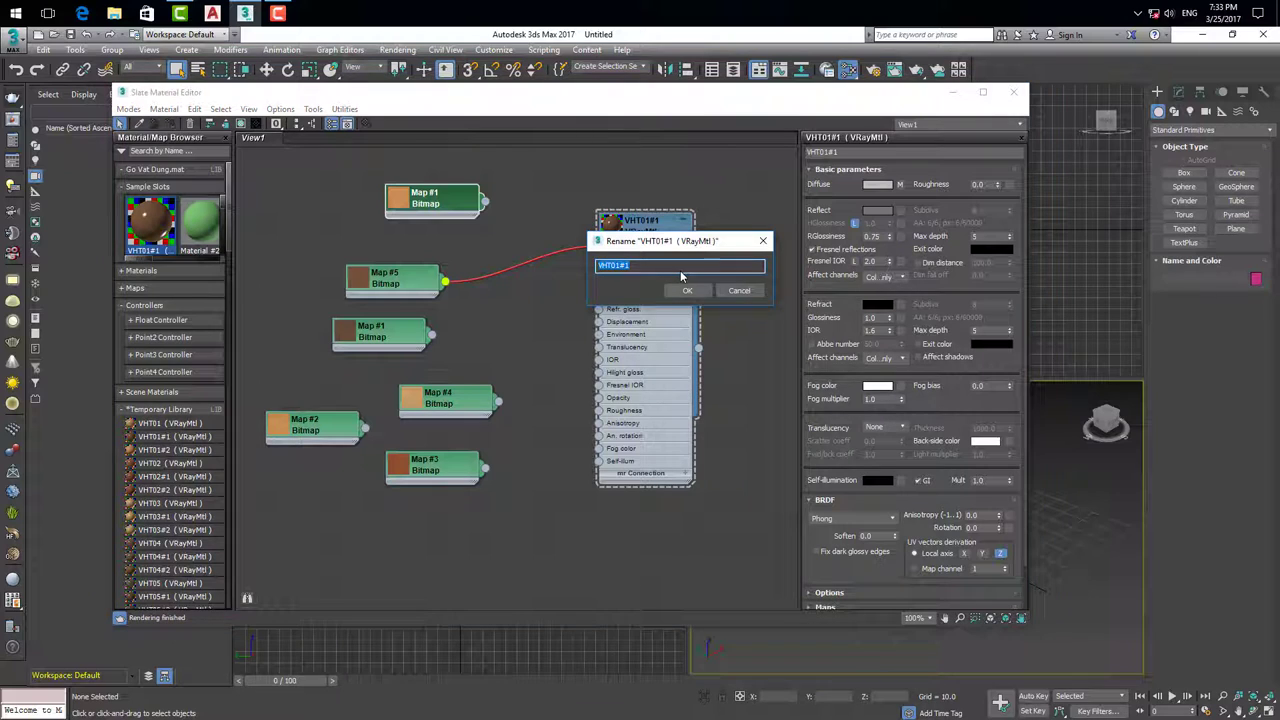
pyautogui.write('Go')
pyautogui.write(' 1')
pyautogui.click(686, 292)
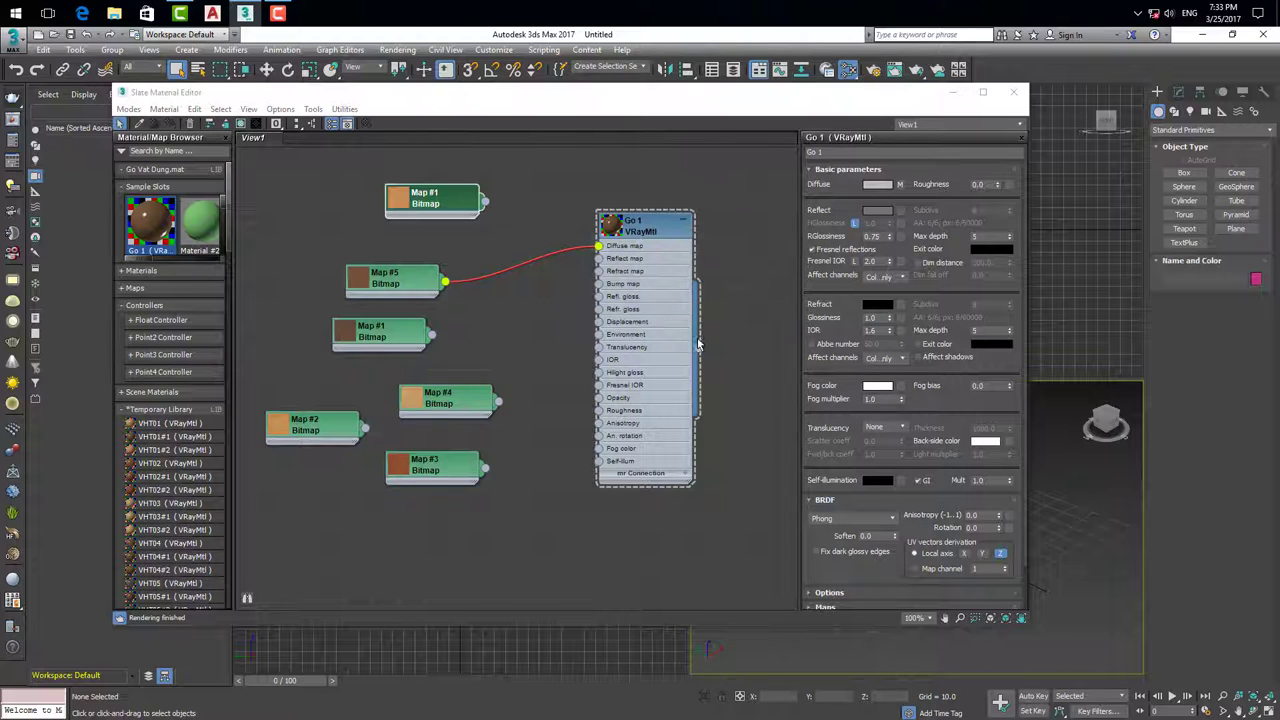
pyautogui.moveTo(699, 352); pyautogui.dragTo(164, 178)
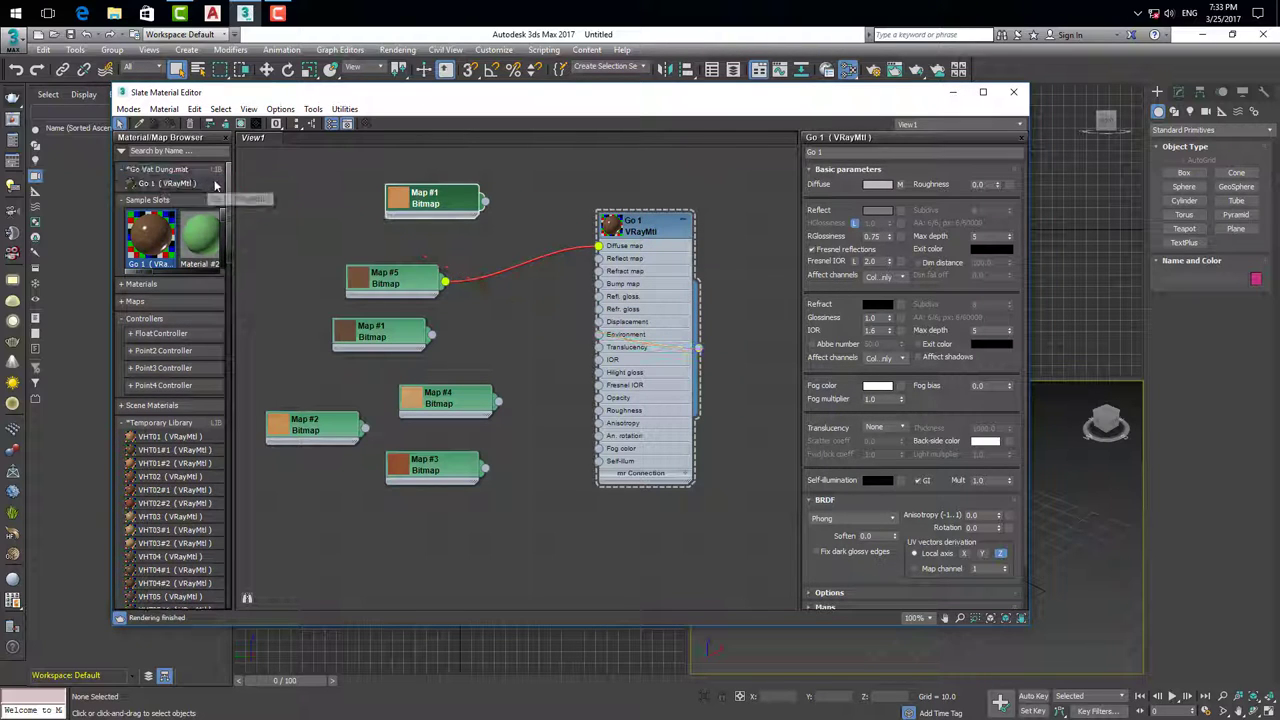
# Step: Use Map #1 for Diffuse, rename the material Go 2, and add it to the library
pyautogui.moveTo(432, 336); pyautogui.dragTo(600, 246)
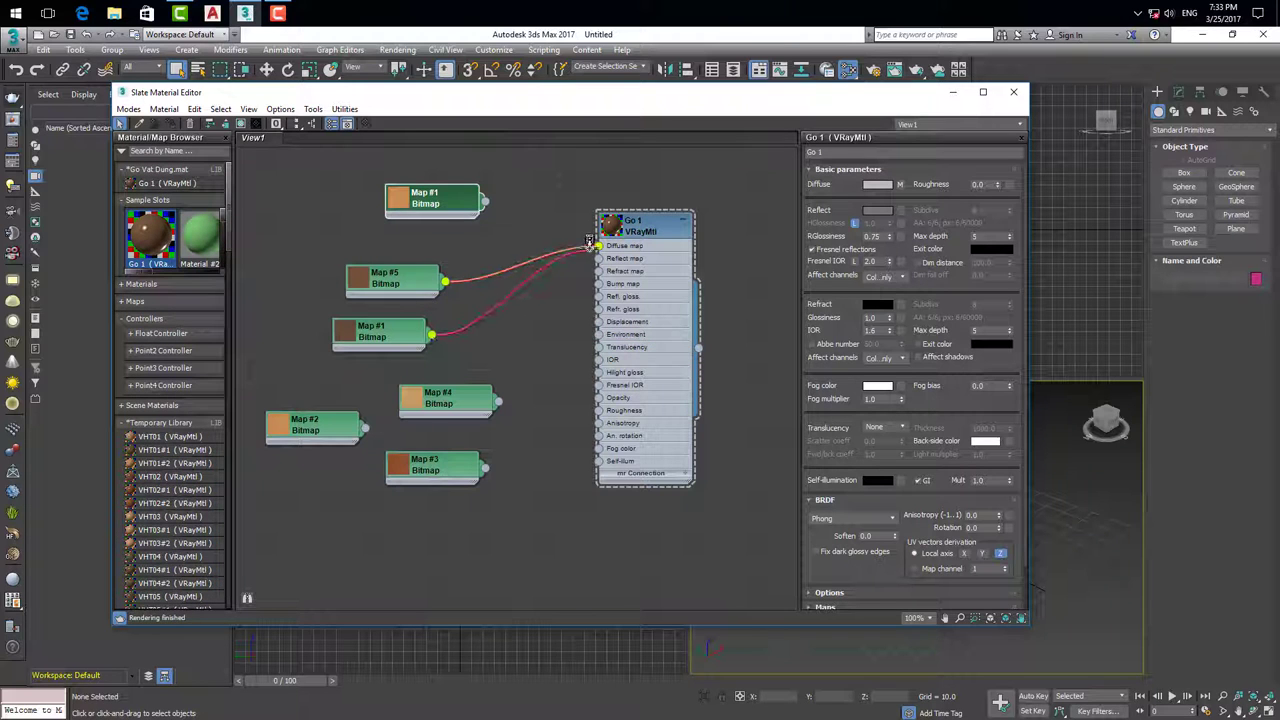
pyautogui.rightClick(641, 231)
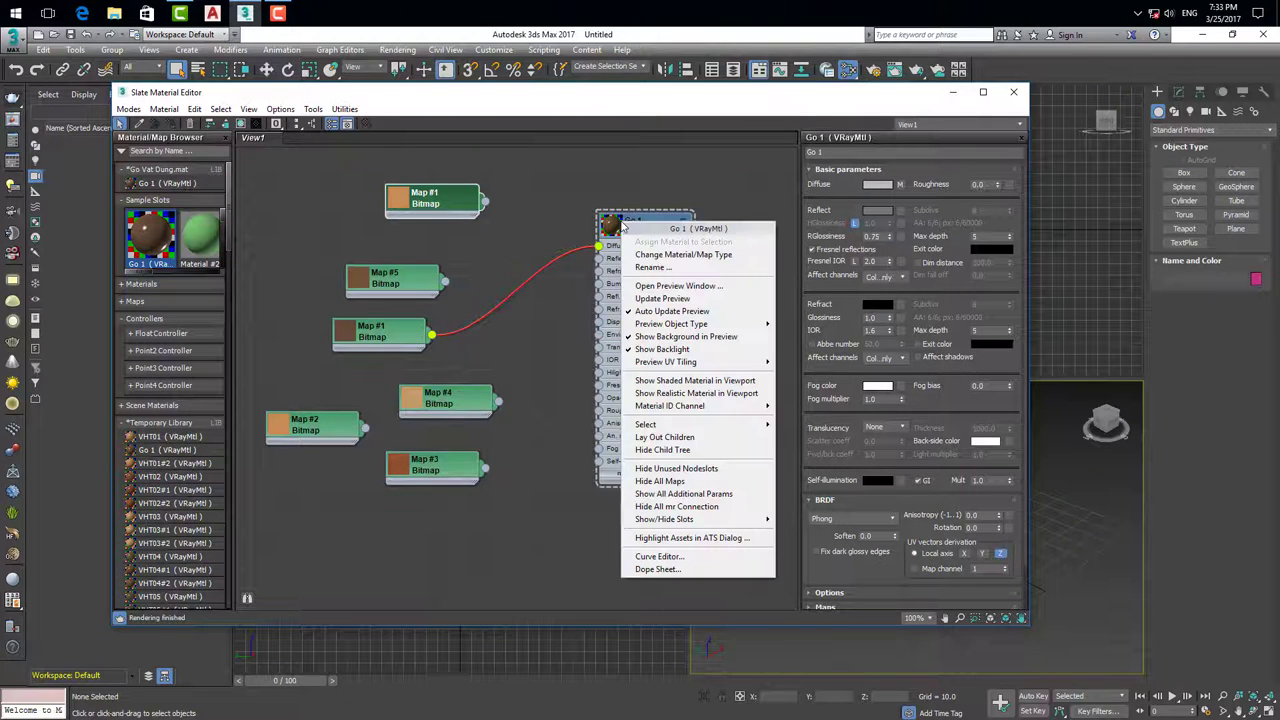
pyautogui.click(663, 270)
pyautogui.write('Go')
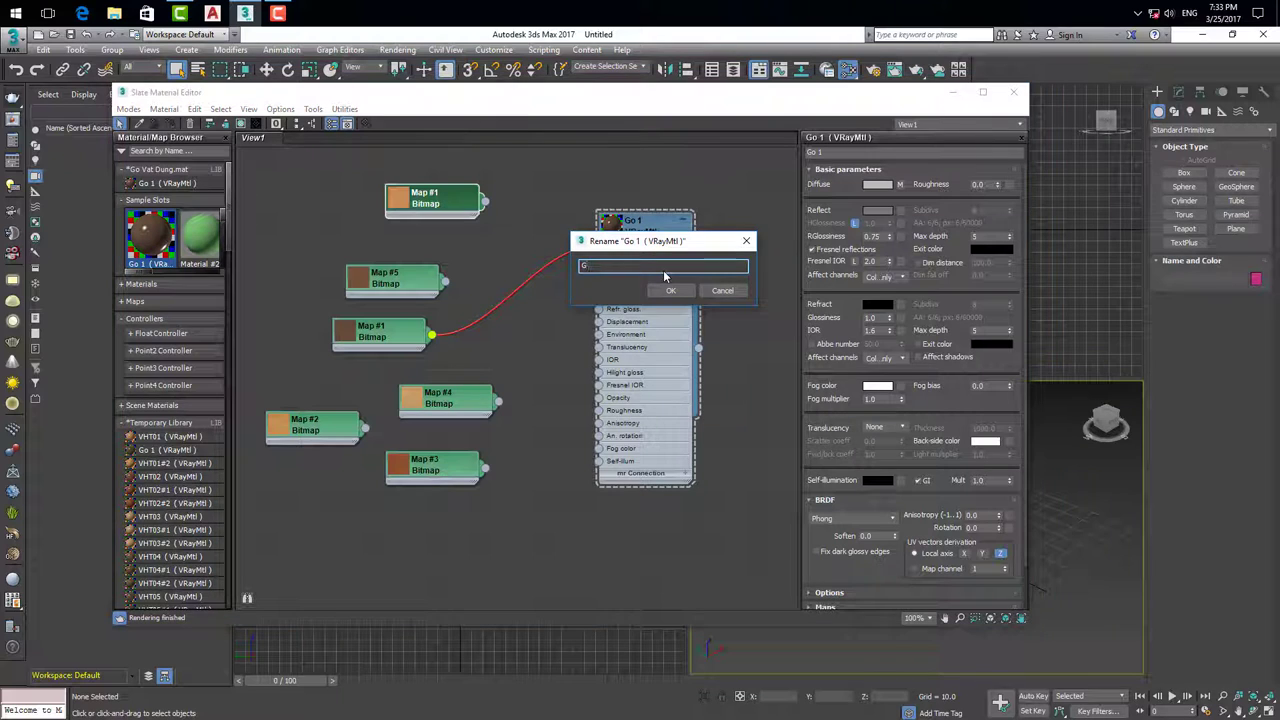
pyautogui.write(' 2')
pyautogui.press('Return')
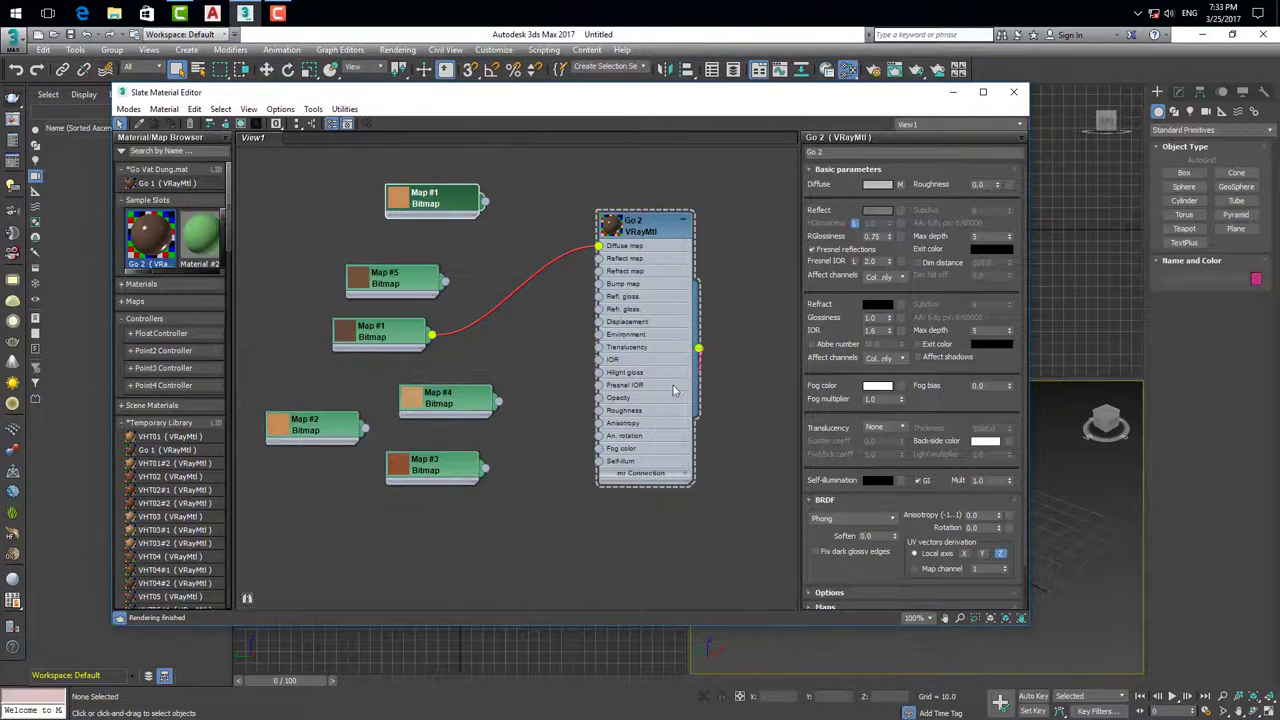
pyautogui.moveTo(698, 348); pyautogui.dragTo(210, 193)
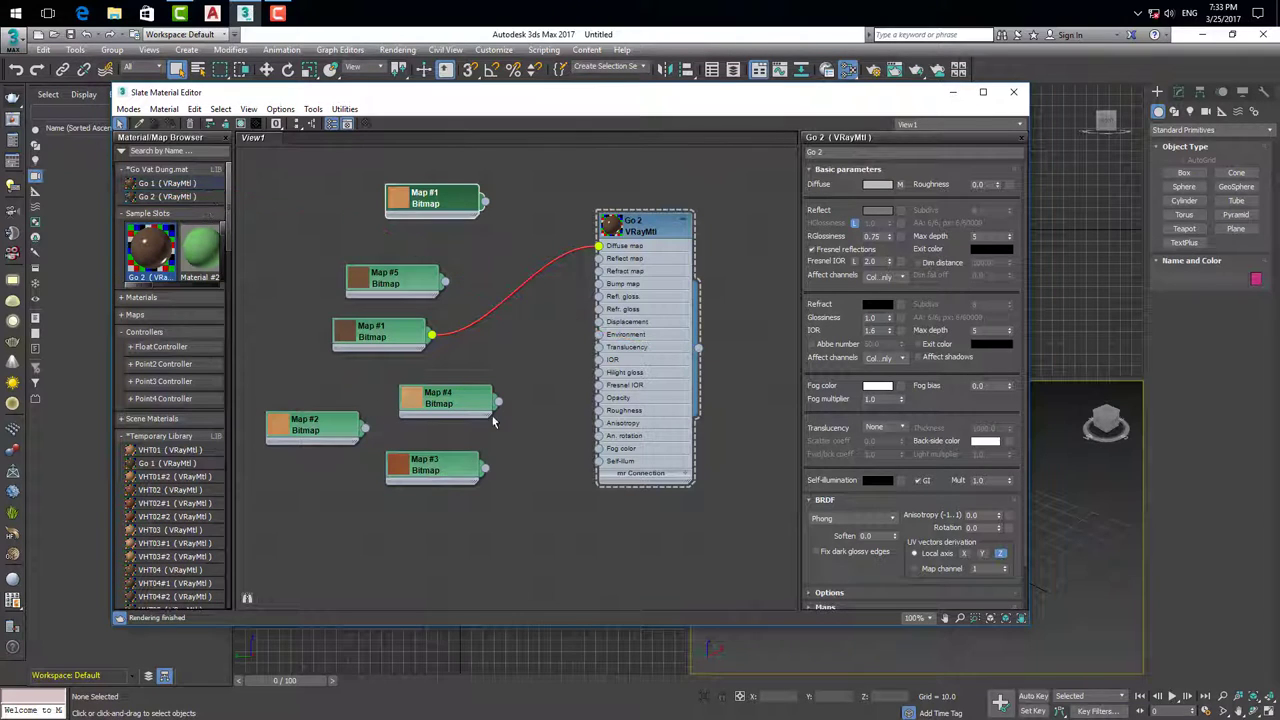
# Step: Use Map #4 for Diffuse, rename the material Go 3, and add it to the library
pyautogui.moveTo(498, 401); pyautogui.dragTo(598, 246)
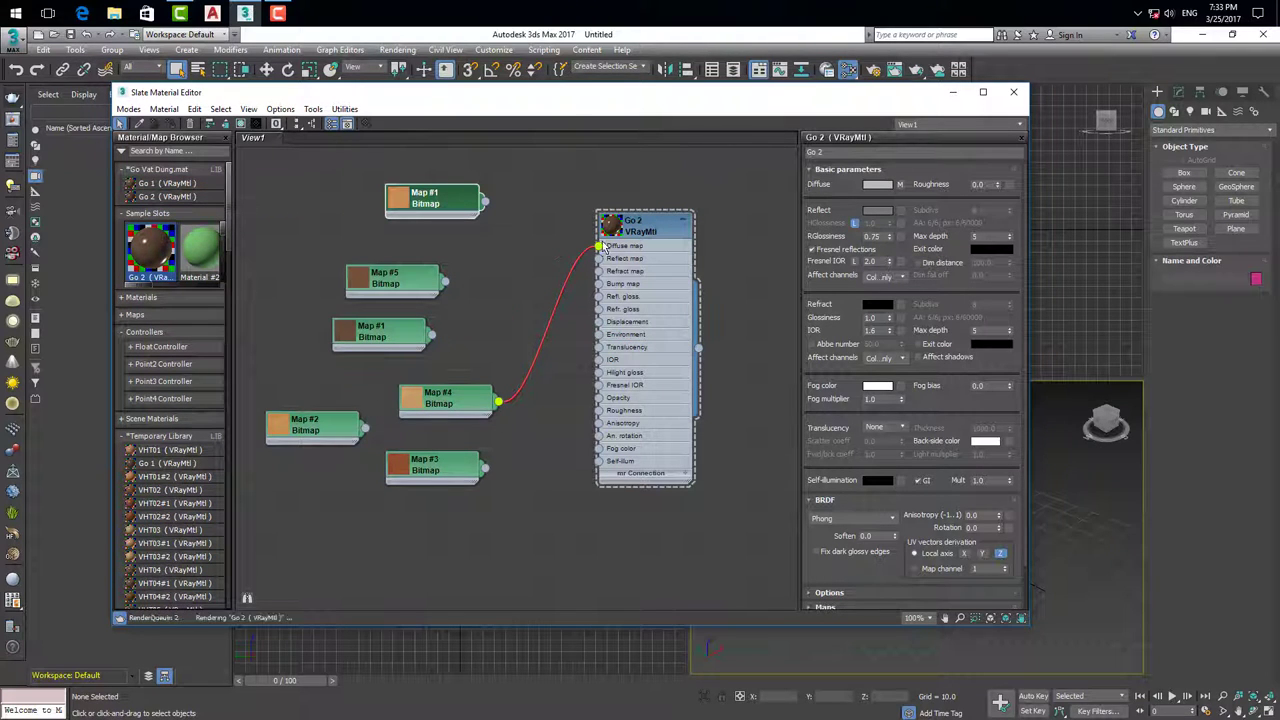
pyautogui.rightClick(634, 222)
pyautogui.click(685, 270)
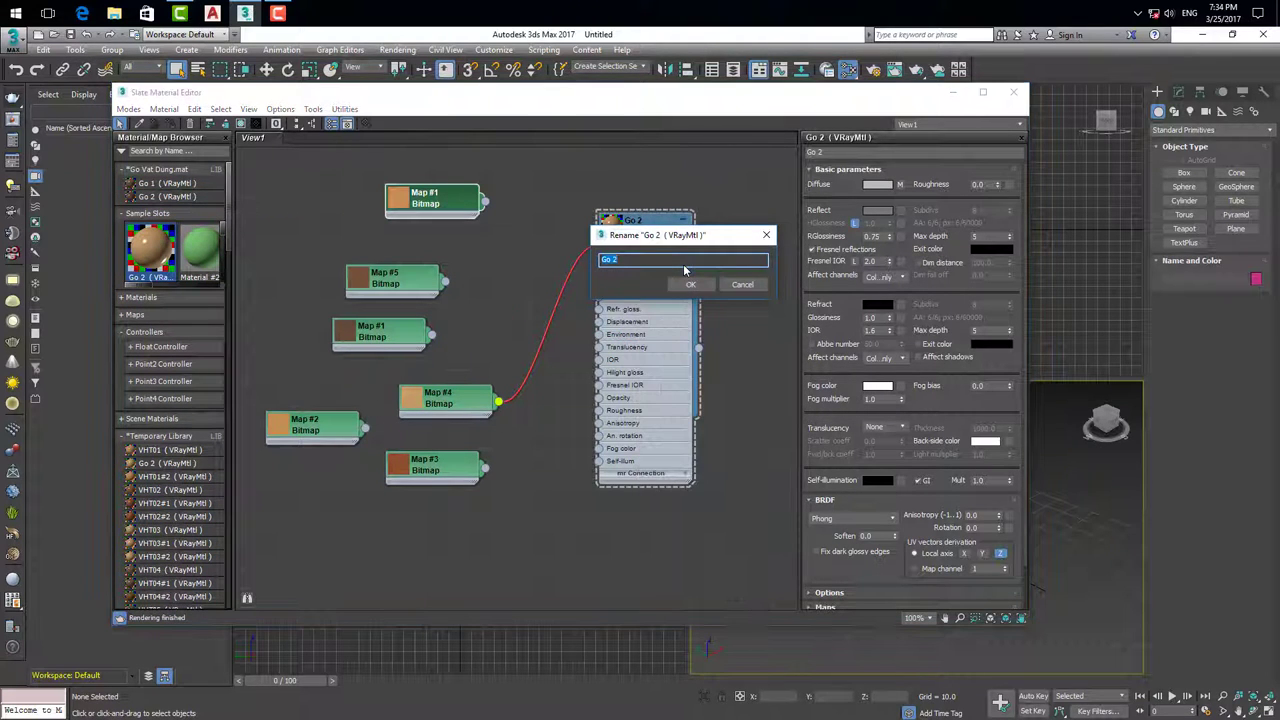
pyautogui.write('Go')
pyautogui.press('Return')
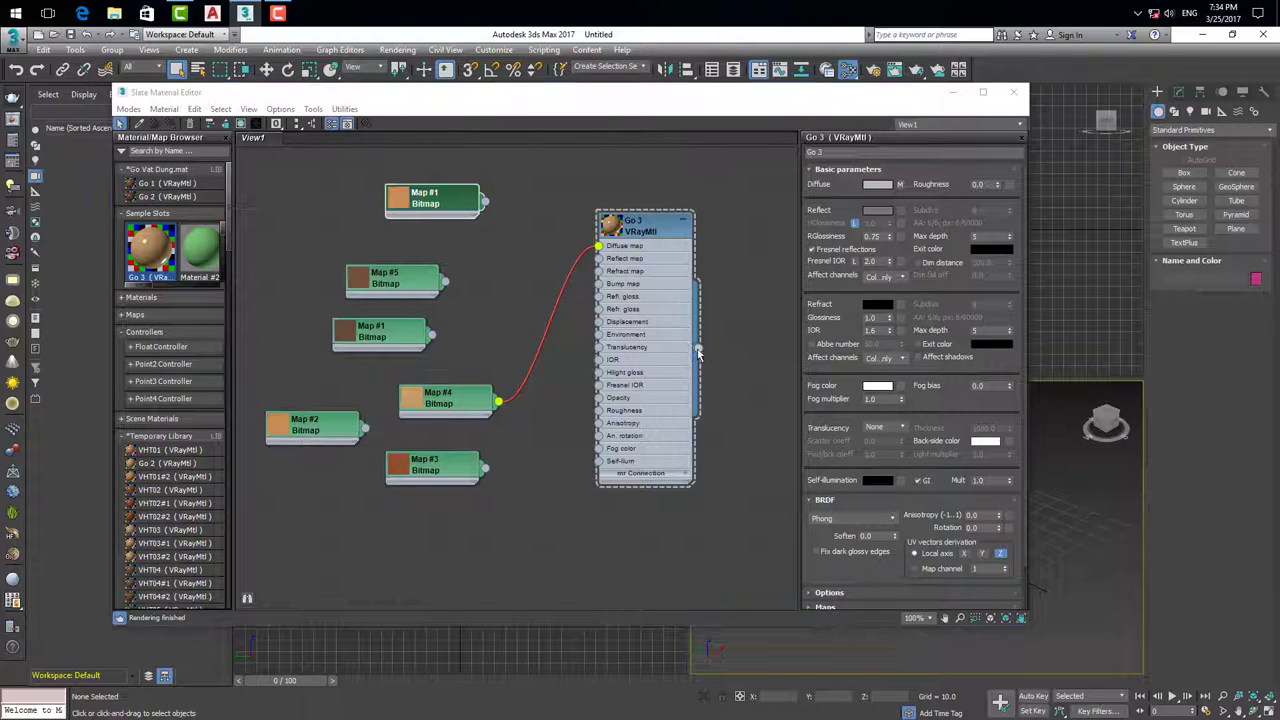
pyautogui.moveTo(698, 355); pyautogui.dragTo(183, 207)
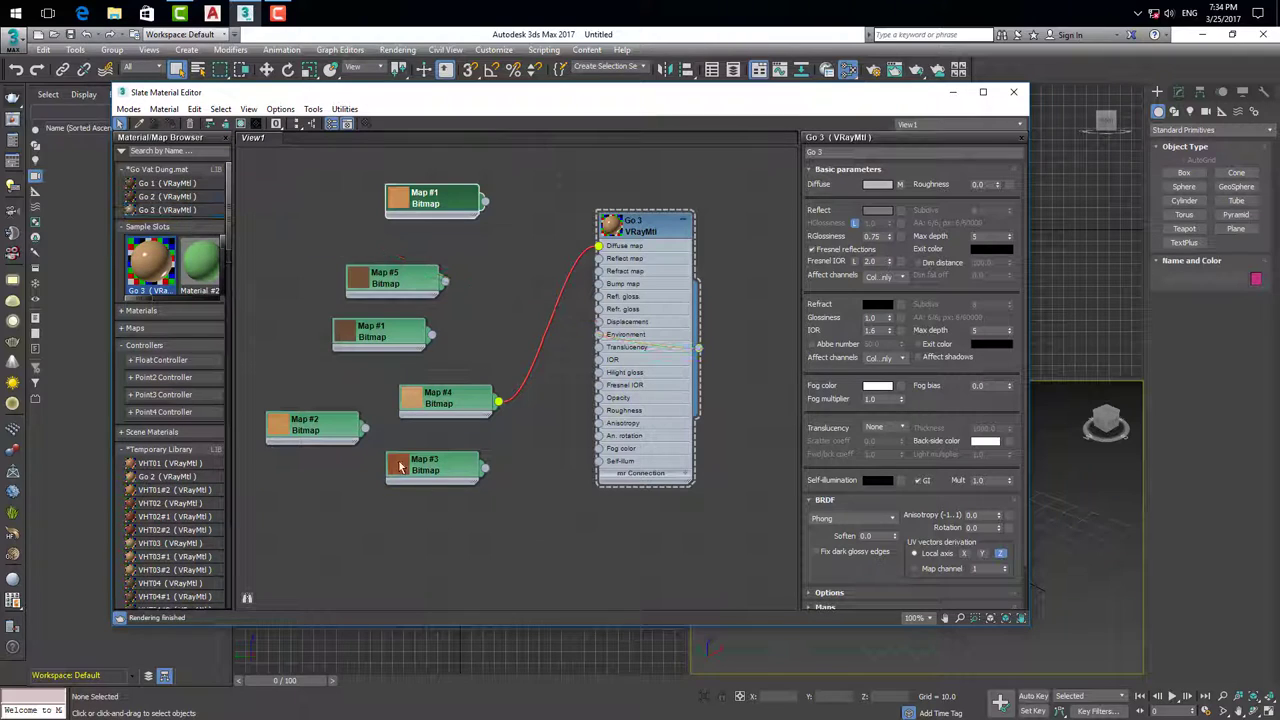
# Step: Use Map #2 for Diffuse, rename the material Go 4, and add it to the library
pyautogui.moveTo(365, 428)
pyautogui.mouseDown()
pyautogui.moveTo(492, 397)
pyautogui.moveTo(598, 246)
pyautogui.mouseUp()
pyautogui.rightClick(636, 229)
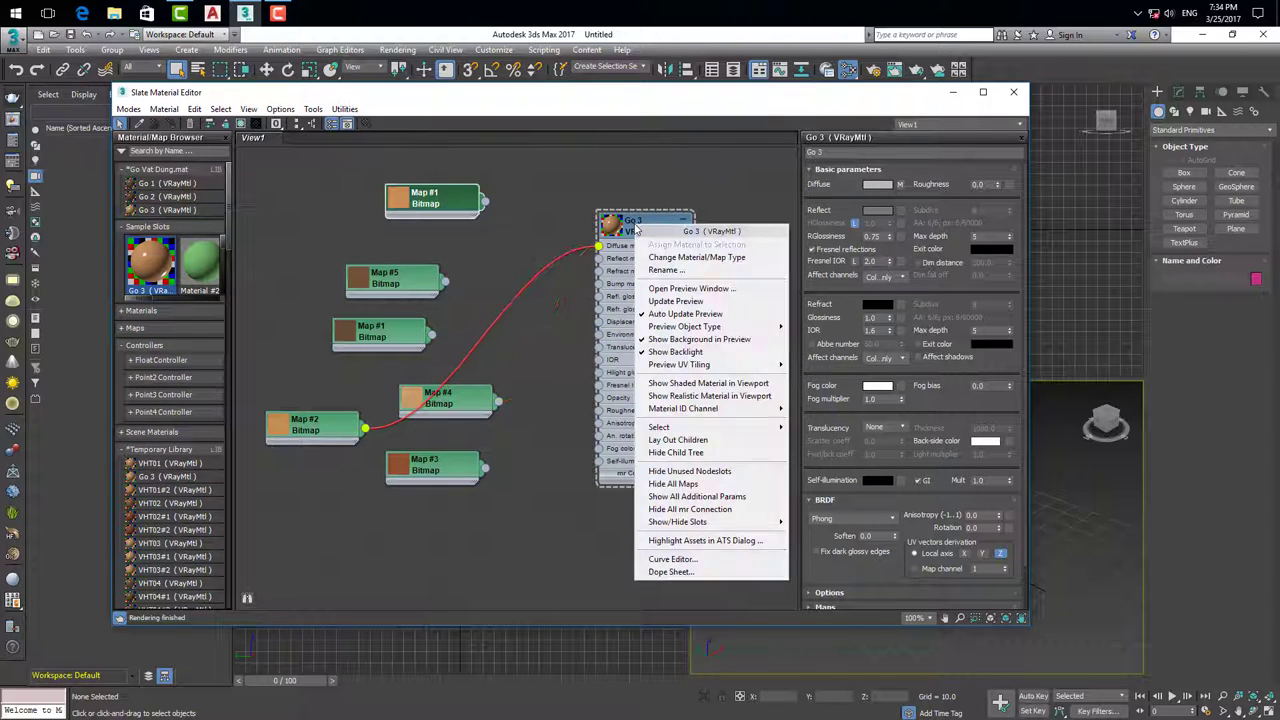
pyautogui.click(668, 269)
pyautogui.write('Go ')
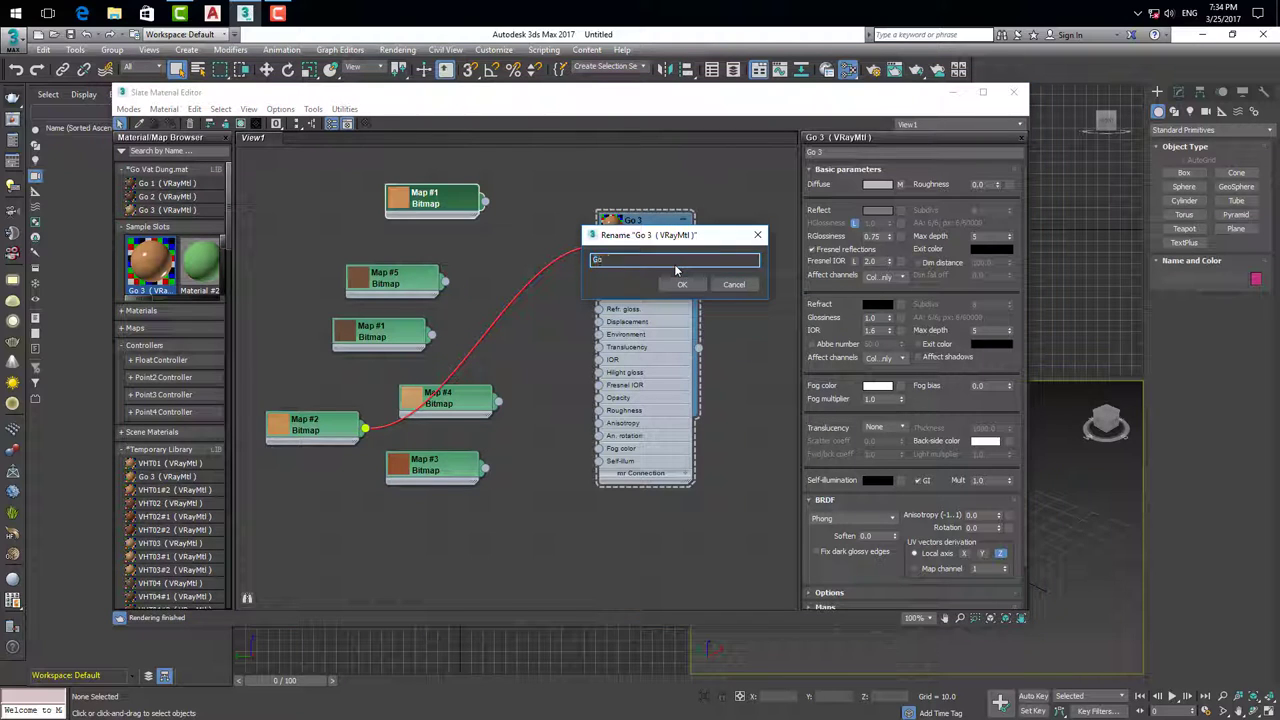
pyautogui.write('4')
pyautogui.press('Return')
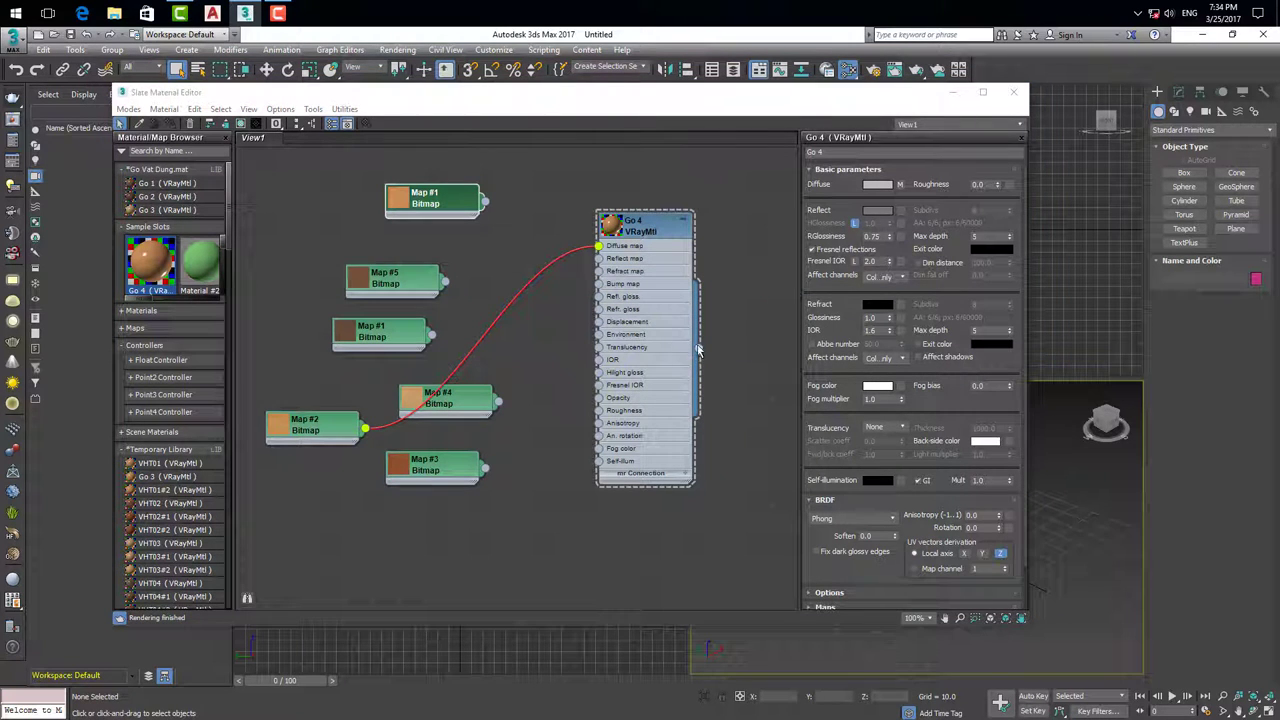
pyautogui.moveTo(697, 348)
pyautogui.mouseDown()
pyautogui.moveTo(443, 394)
pyautogui.moveTo(291, 258)
pyautogui.moveTo(177, 213)
pyautogui.mouseUp()
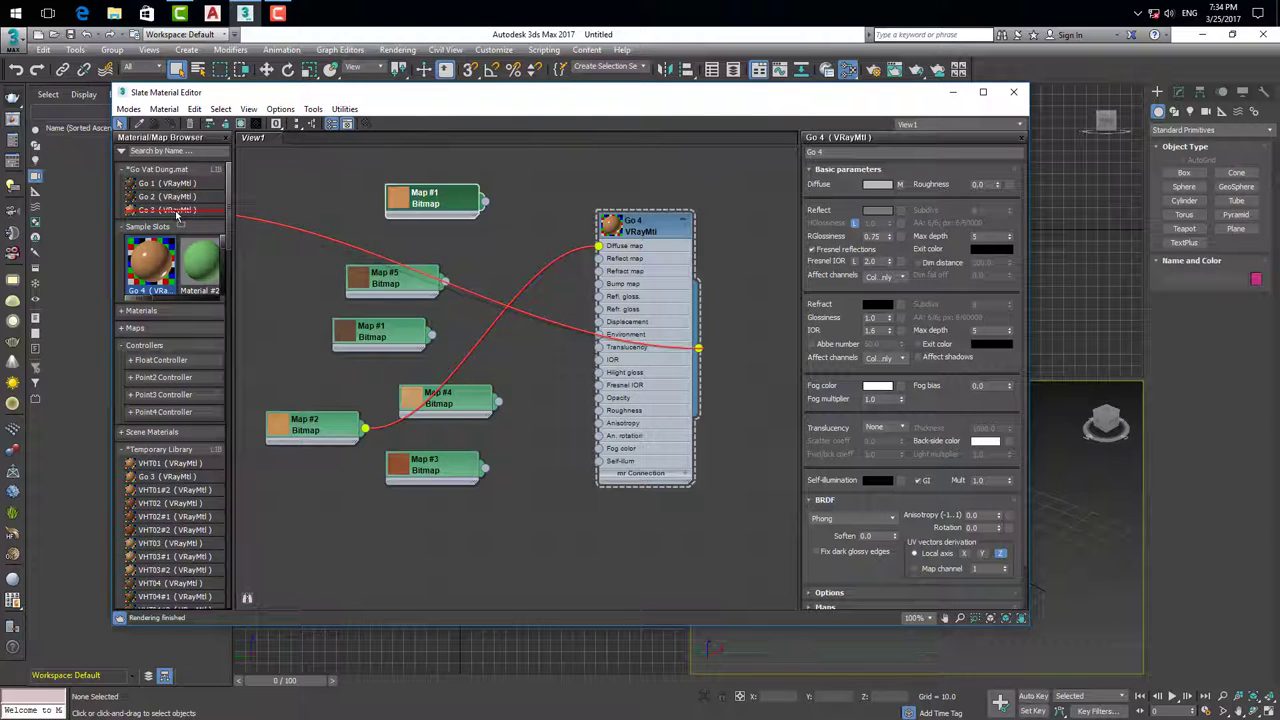
pyautogui.moveTo(177, 213); pyautogui.dragTo(178, 215)
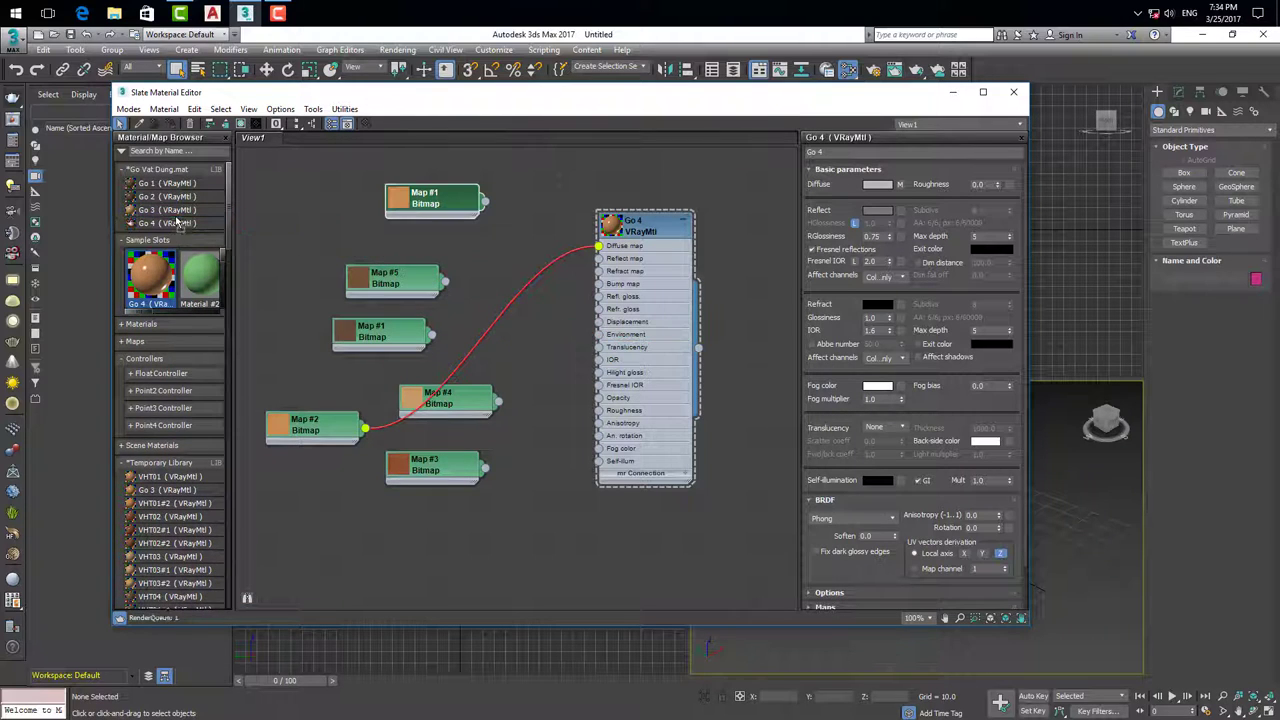
# Step: Use Map #3 for Diffuse, rename the material Go 5, and add it to the library
pyautogui.moveTo(485, 468); pyautogui.dragTo(612, 224)
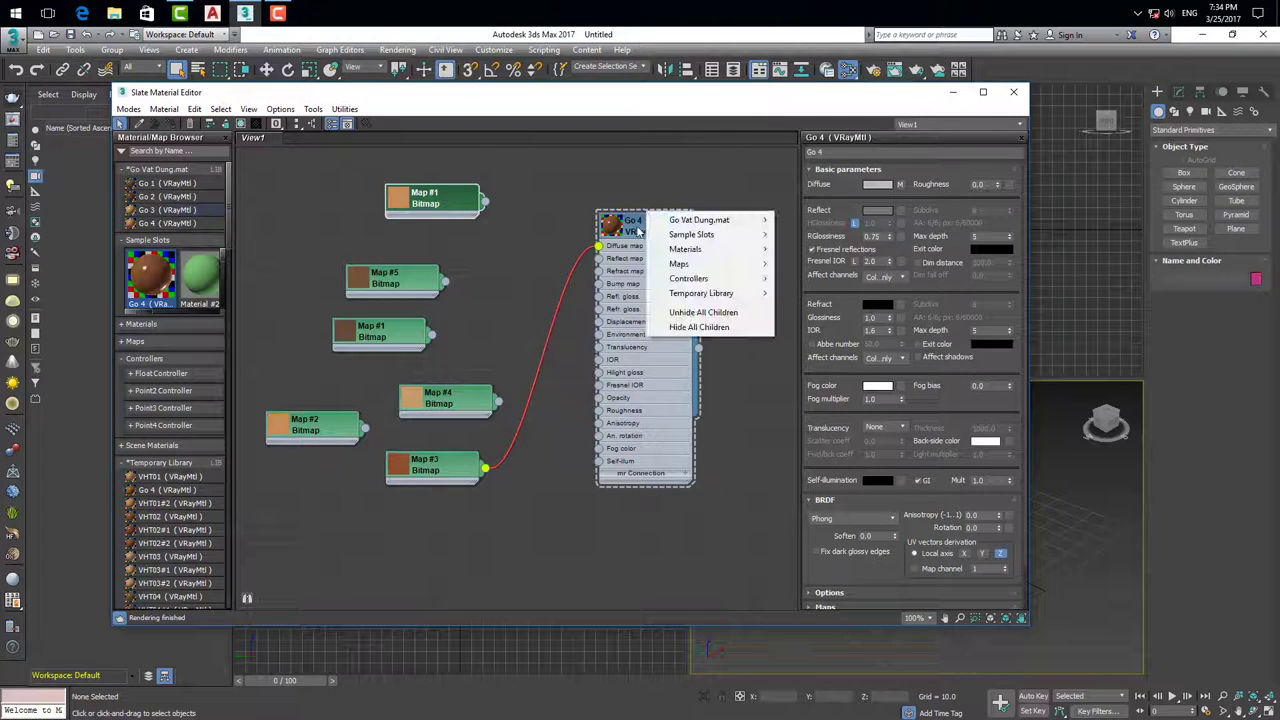
pyautogui.rightClick(638, 228)
pyautogui.click(667, 272)
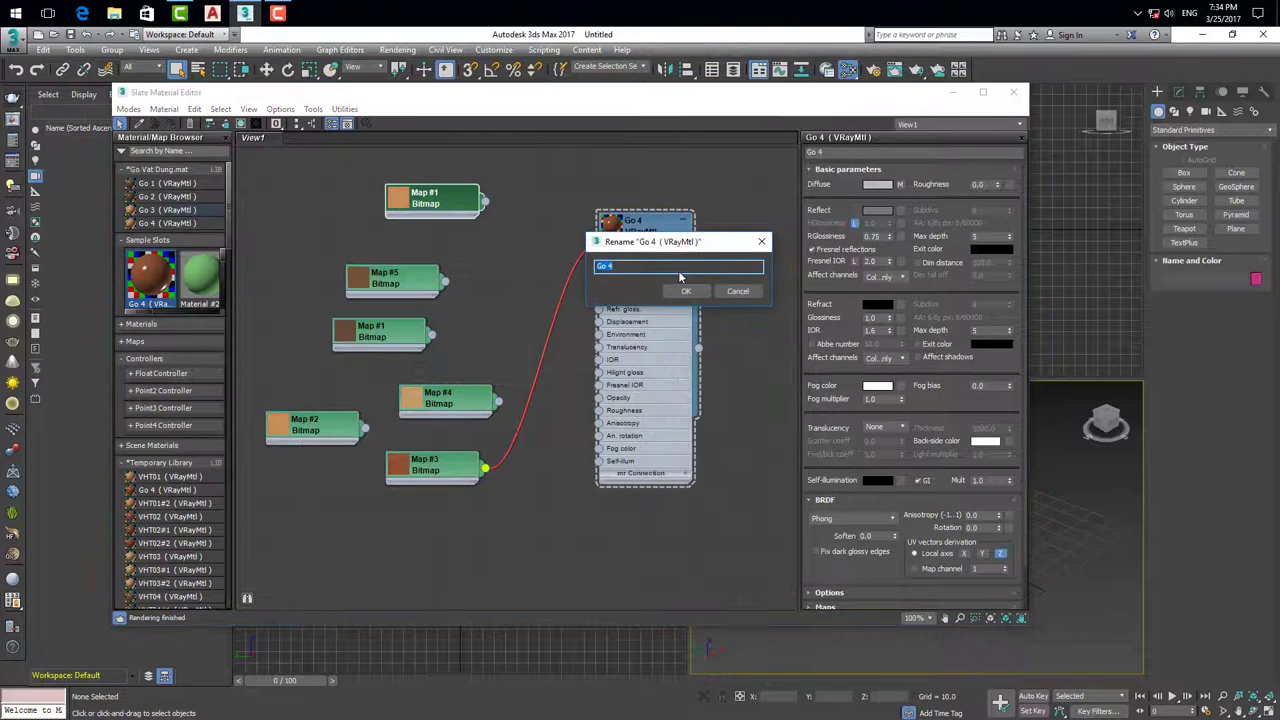
pyautogui.write('G')
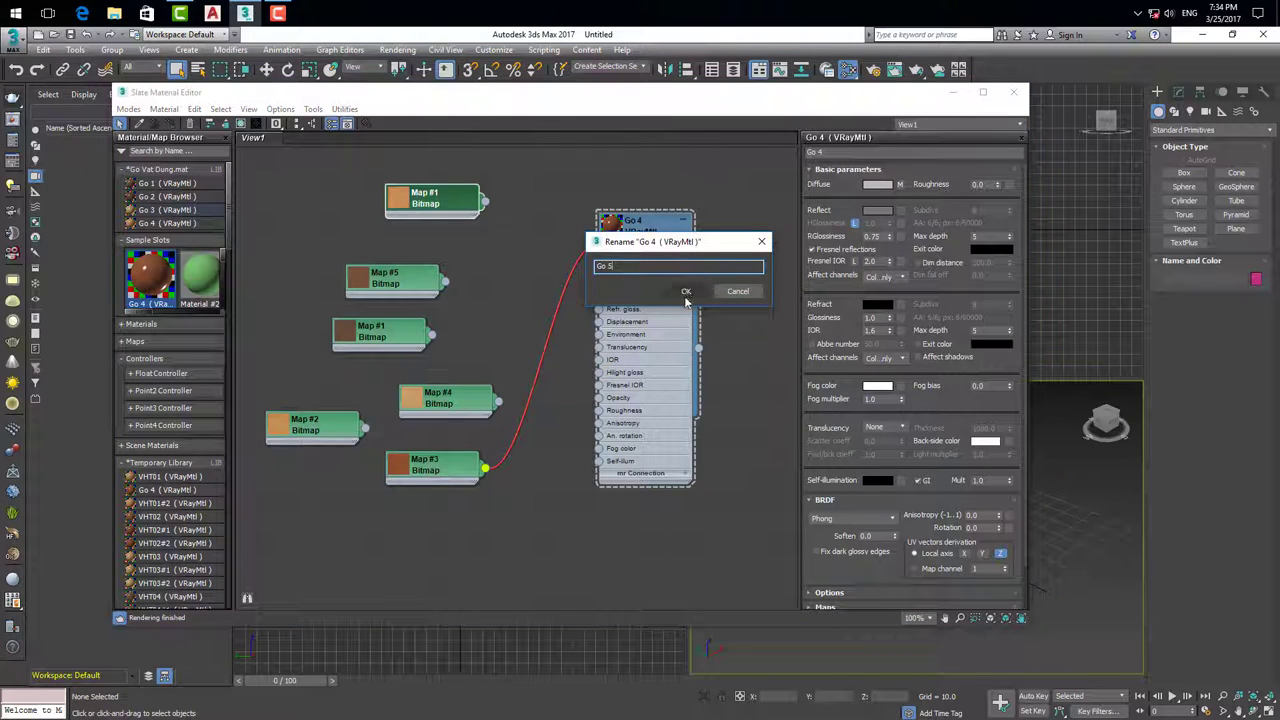
pyautogui.click(686, 291)
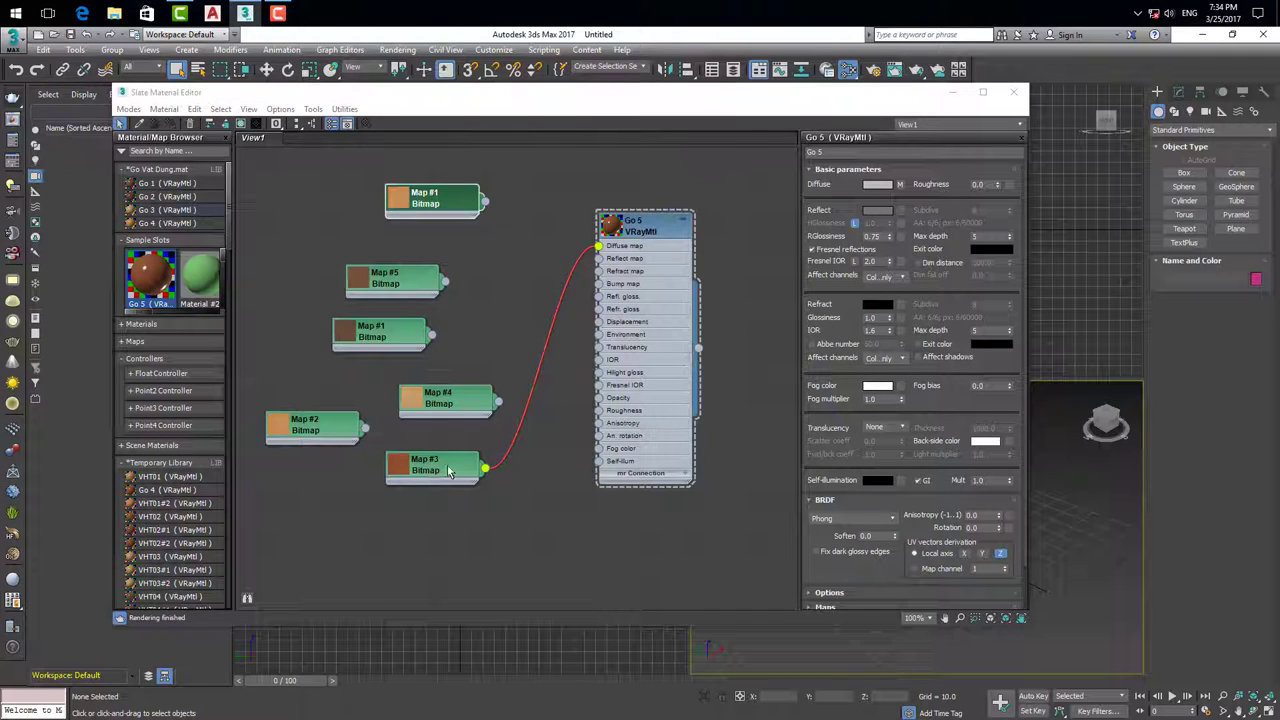
pyautogui.moveTo(700, 350); pyautogui.dragTo(175, 239)
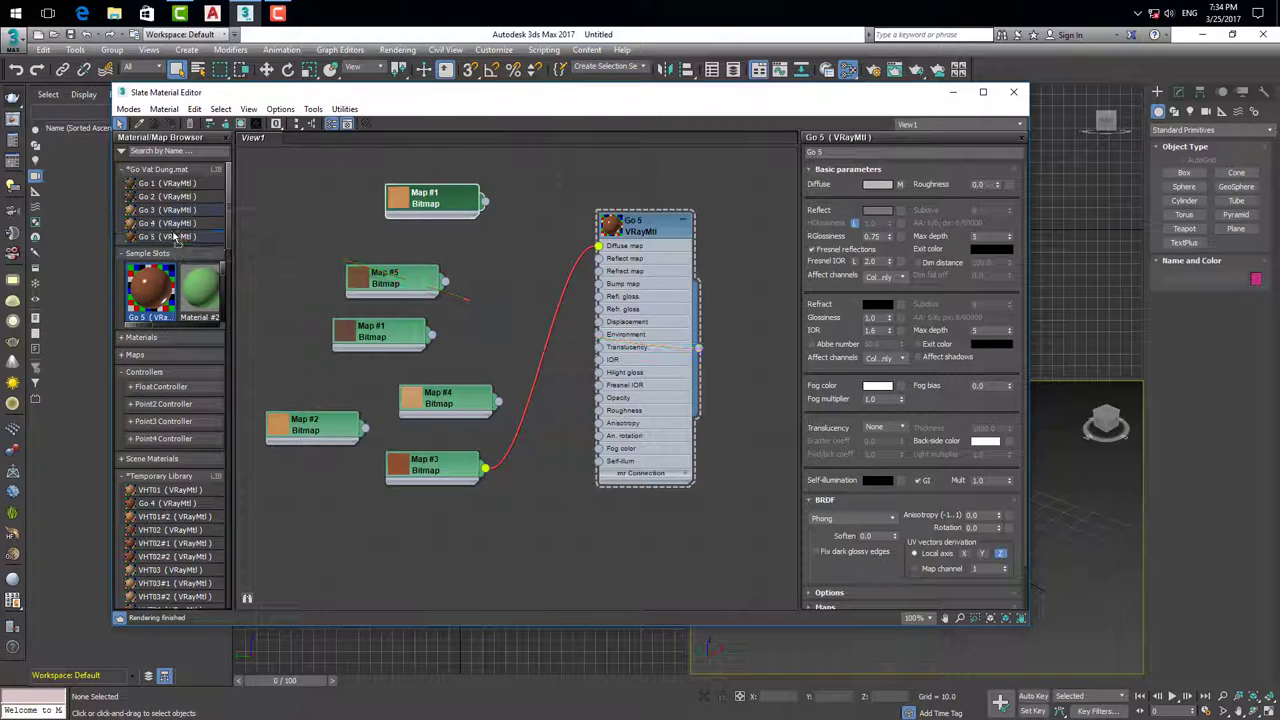
# Step: Save the Go Vat Dung.mat library to disk and collapse its group
pyautogui.rightClick(183, 173)
pyautogui.moveTo(272, 191)
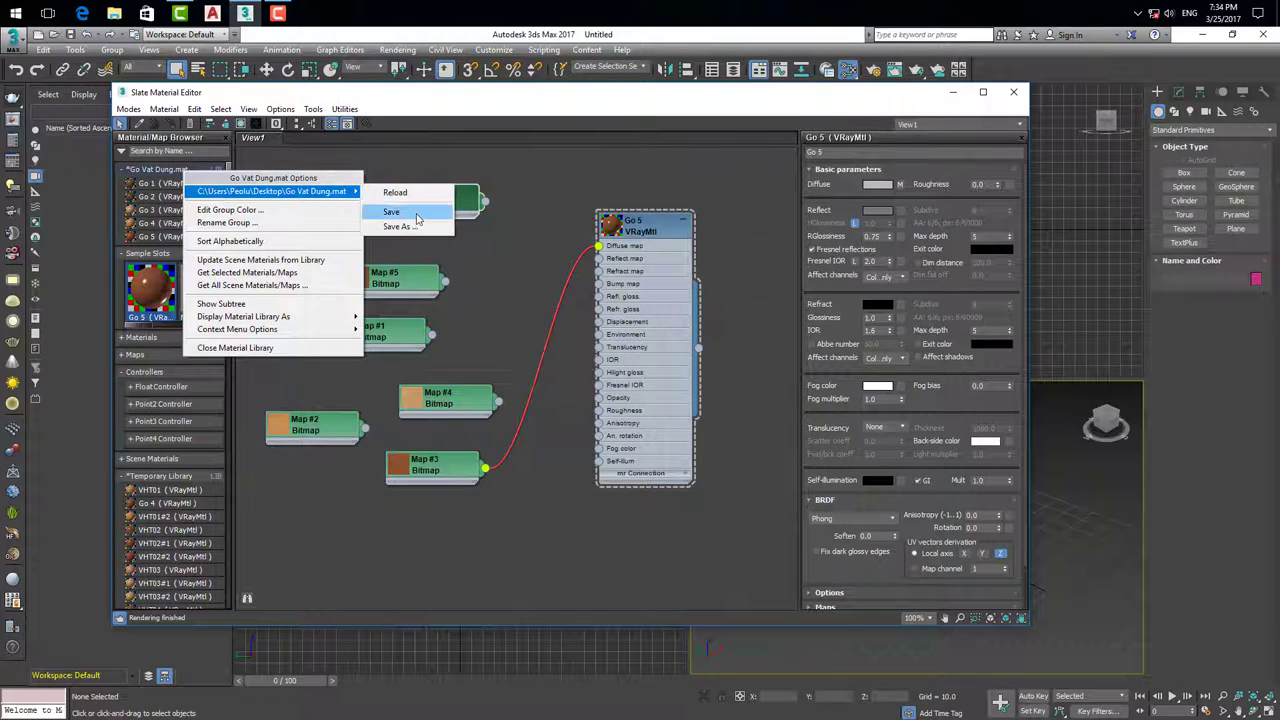
pyautogui.click(388, 211)
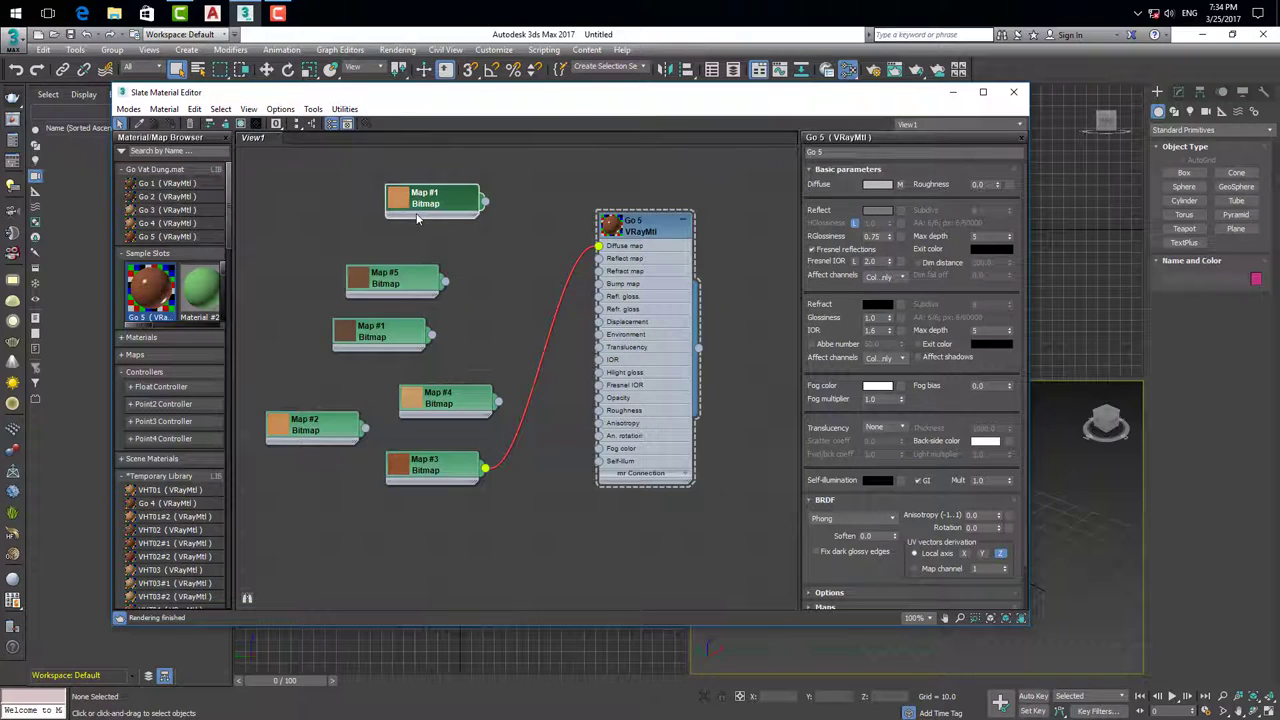
pyautogui.click(122, 170)
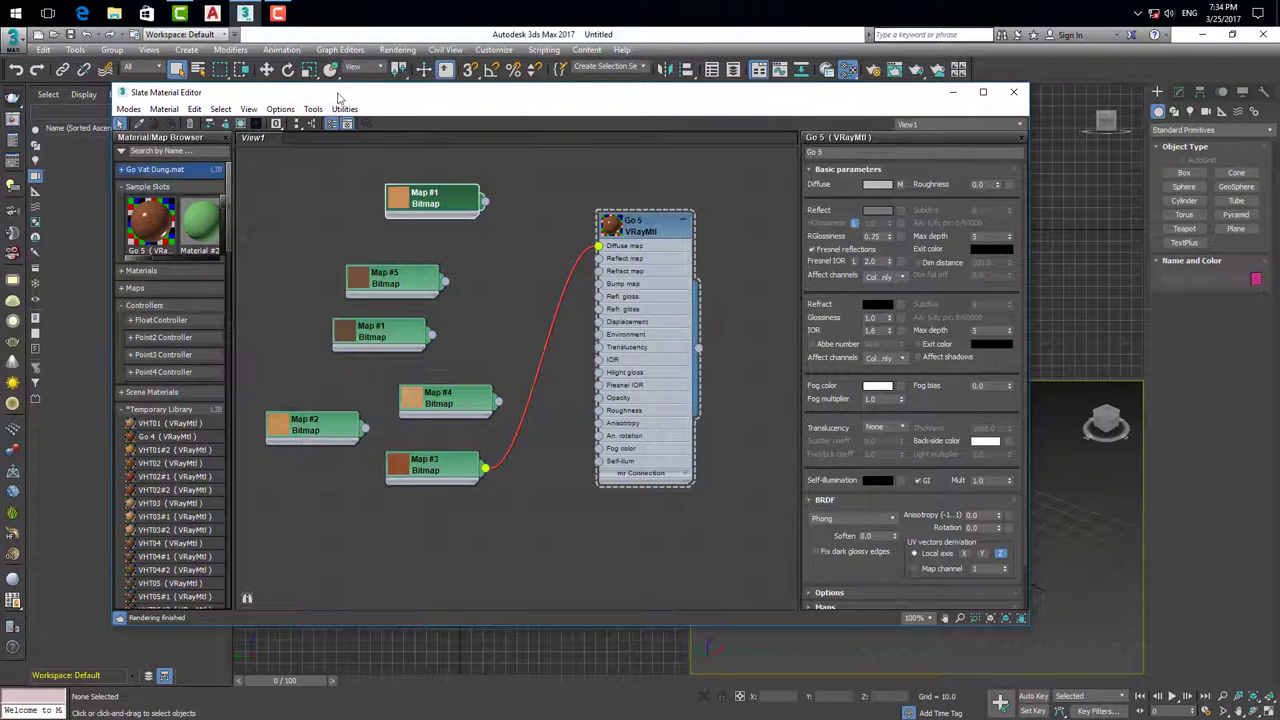
# Step: Box-select all material and bitmap nodes in View1 and delete them
pyautogui.moveTo(343, 96); pyautogui.dragTo(294, 96)
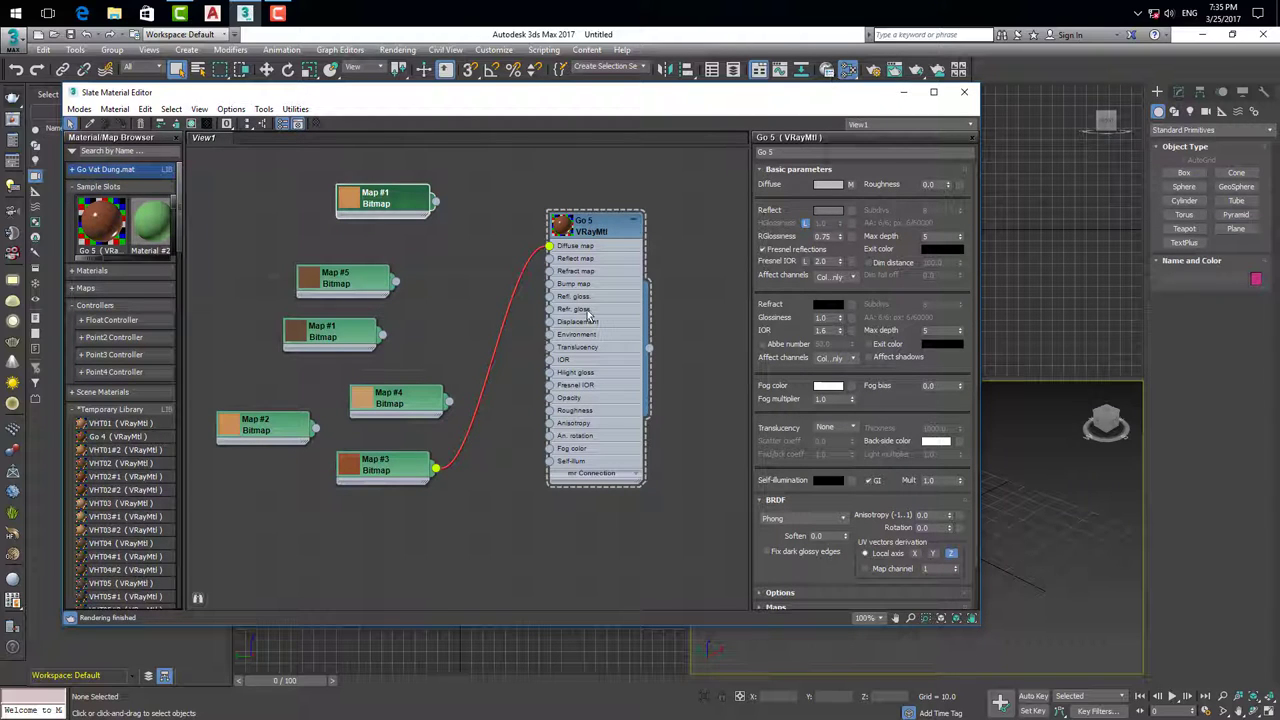
pyautogui.moveTo(584, 169); pyautogui.dragTo(290, 532)
pyautogui.press('Delete')
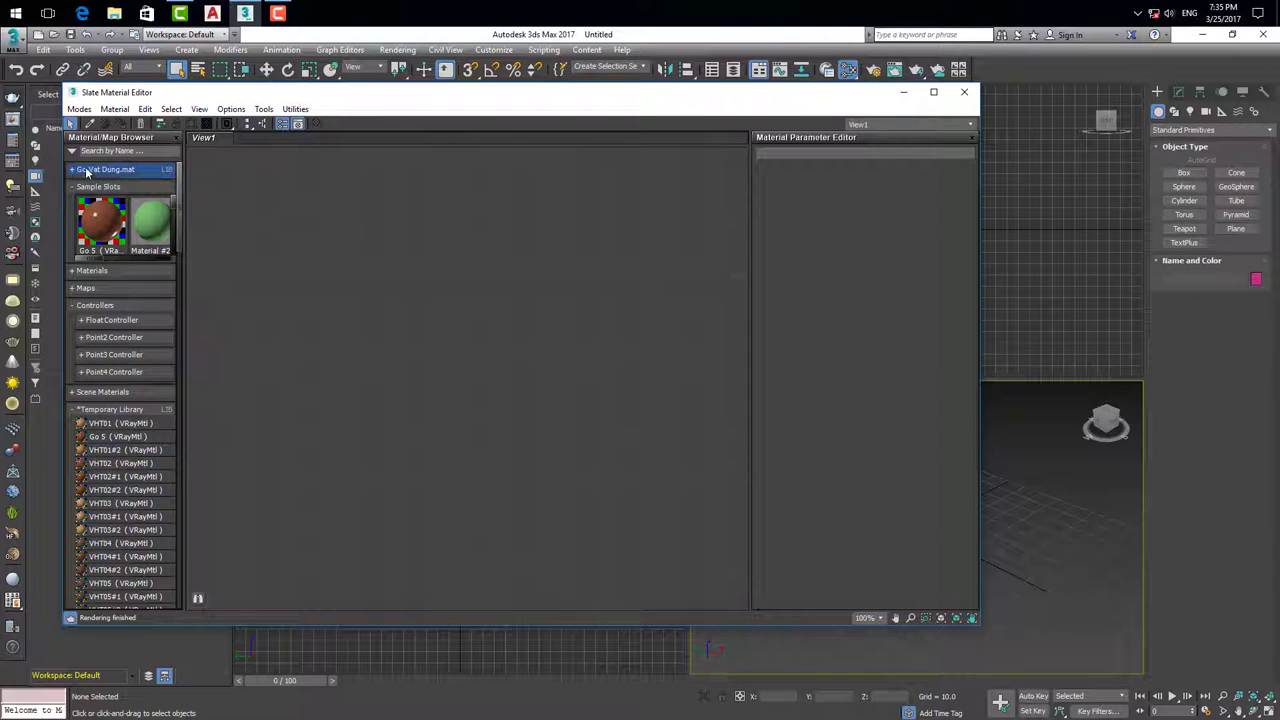
# Step: Close the Slate editor and add a user-library section 21 GỖ VẬT DỤNG in V-Ray presets
pyautogui.click(963, 92)
pyautogui.click(826, 69)
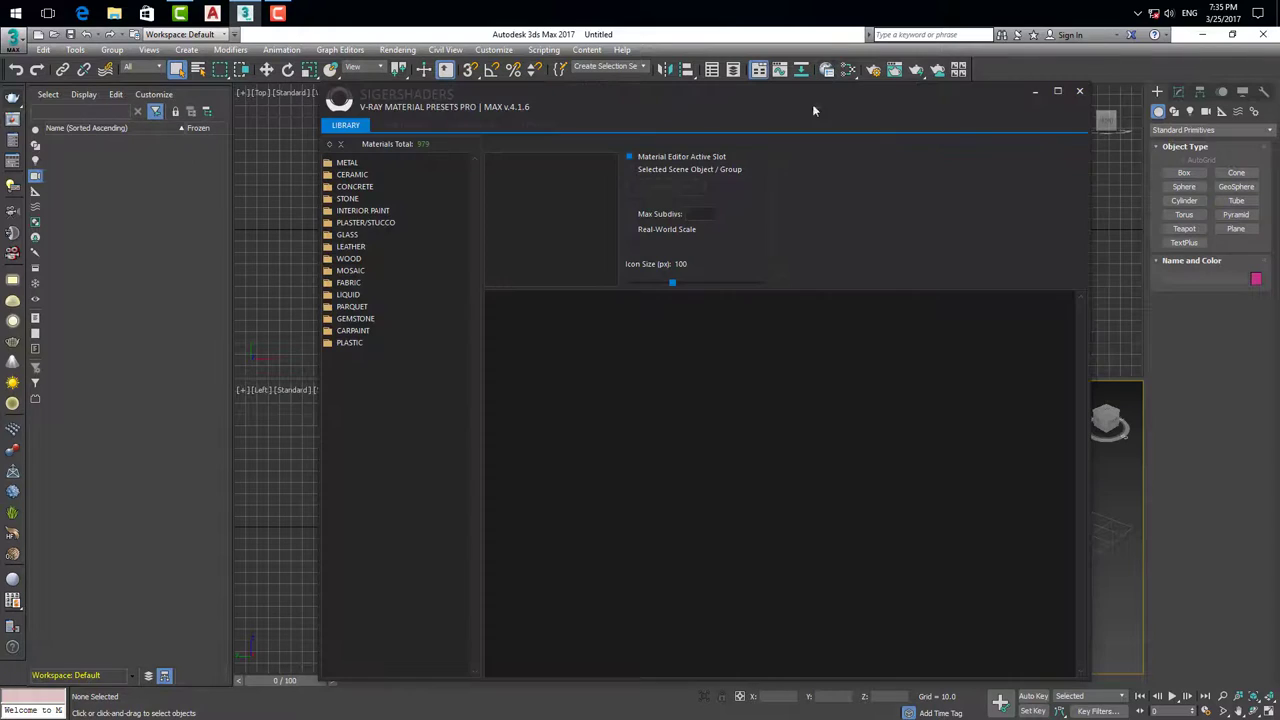
pyautogui.click(385, 125)
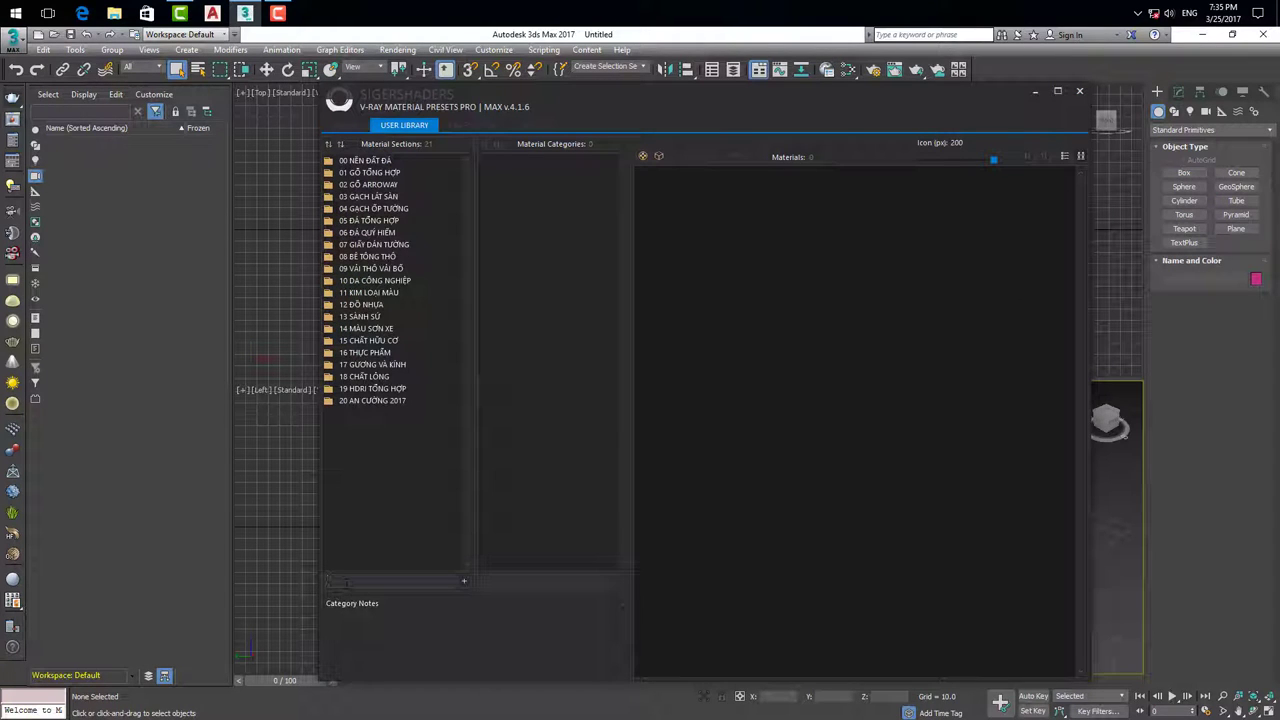
pyautogui.write('21 GỖ VẬT DỤNG')
pyautogui.click(463, 579)
# Step: Add a category VẬT DỤNG V1 inside the 21 GỖ VẬT DỤNG section
pyautogui.click(332, 413)
pyautogui.write('VẬT DUN')
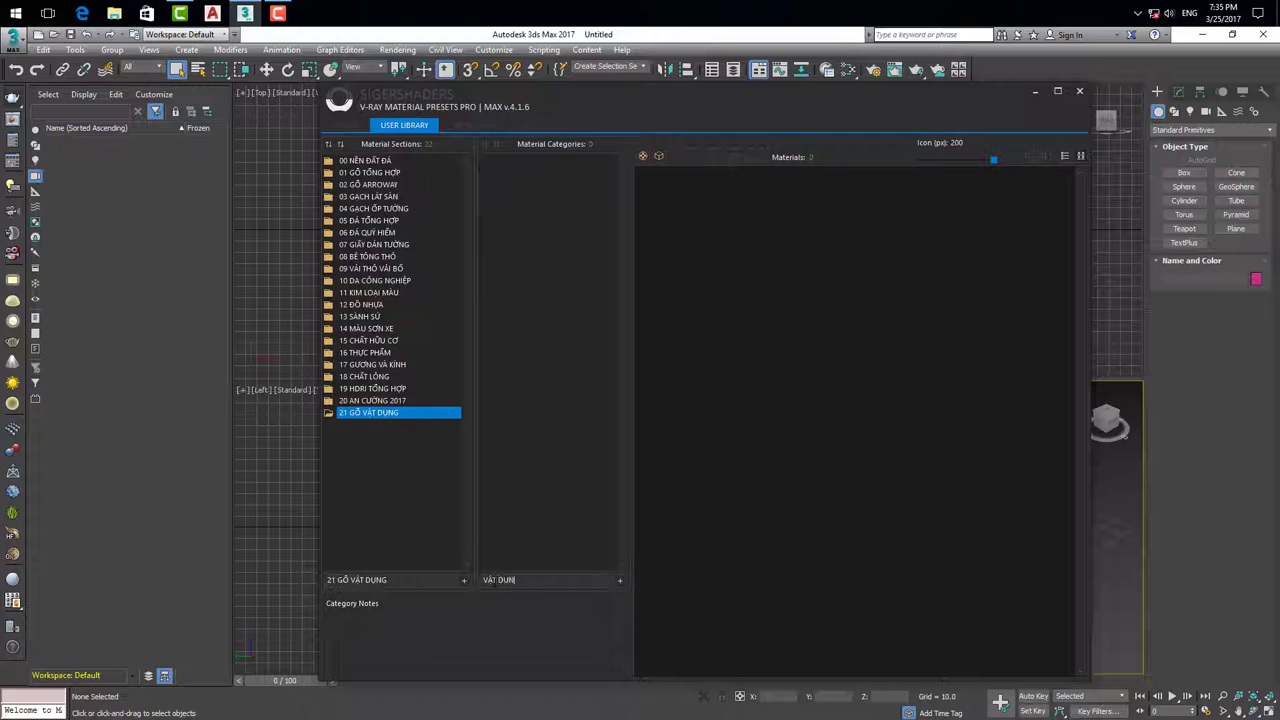
pyautogui.write('G V1')
pyautogui.click(622, 582)
# Step: Select VẬT DỤNG V1 and try pulling in the material editor's active material
pyautogui.click(491, 161)
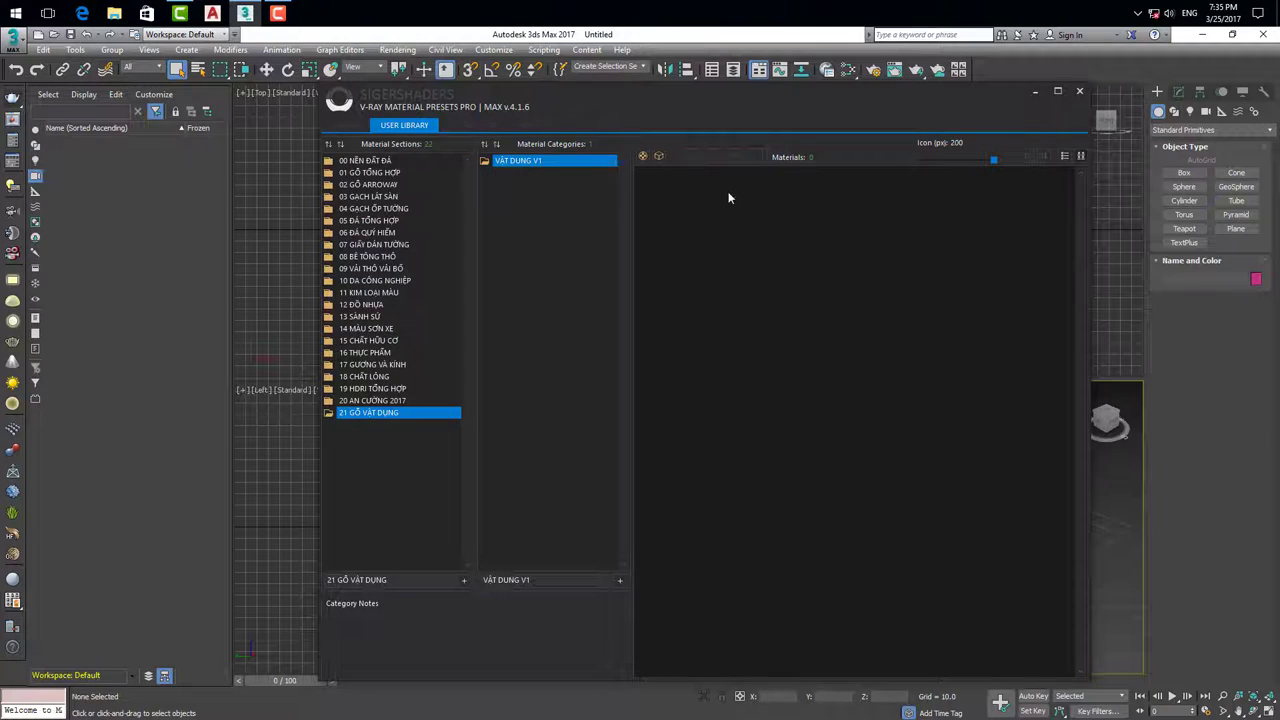
pyautogui.rightClick(586, 161)
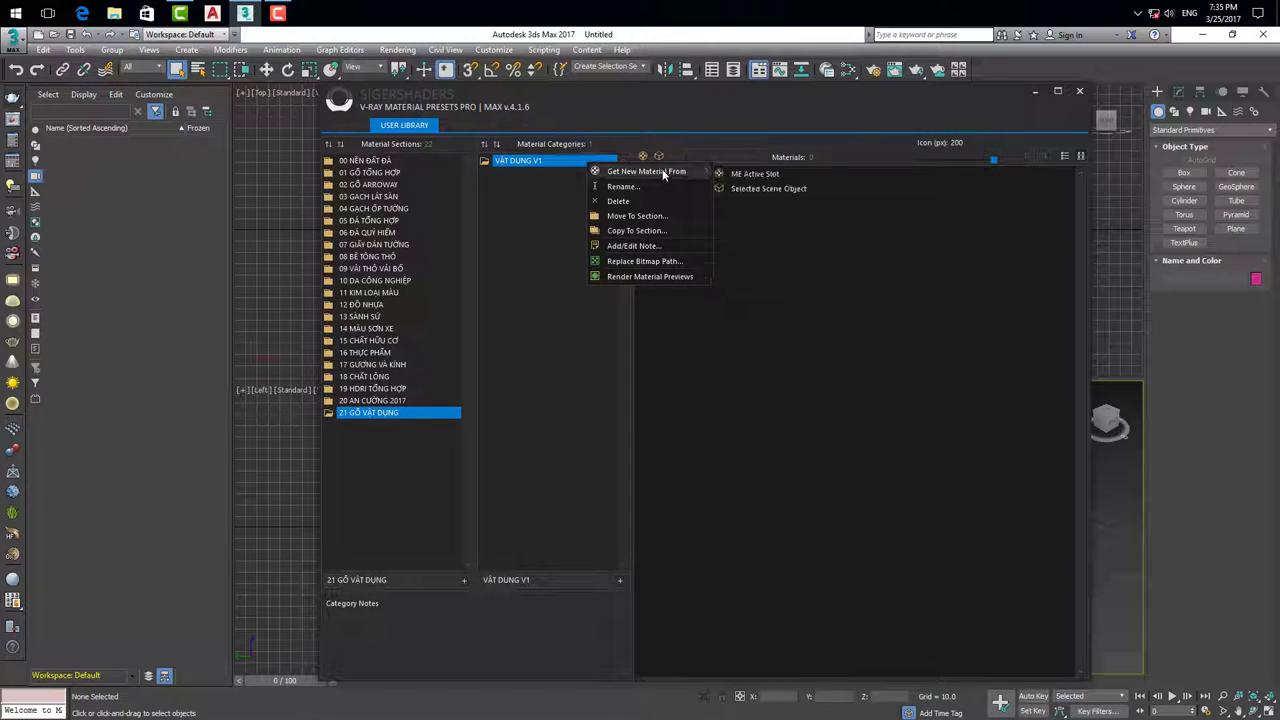
pyautogui.moveTo(646, 171)
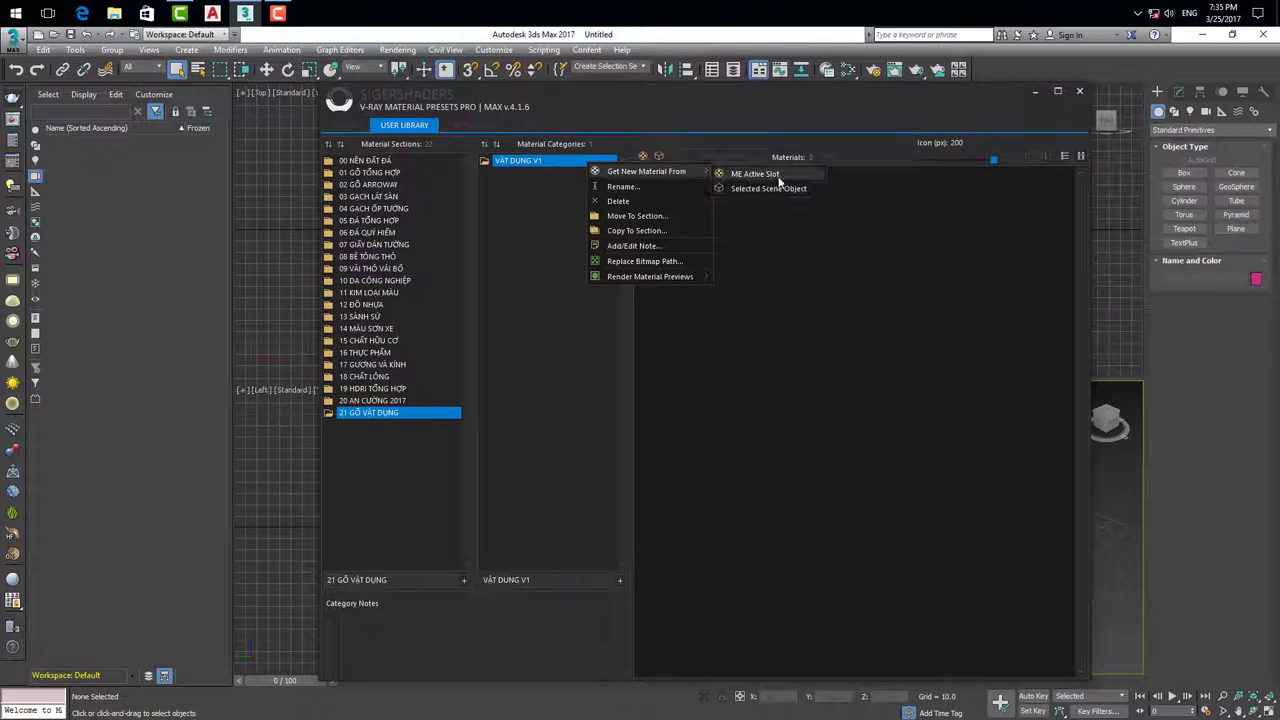
pyautogui.click(556, 318)
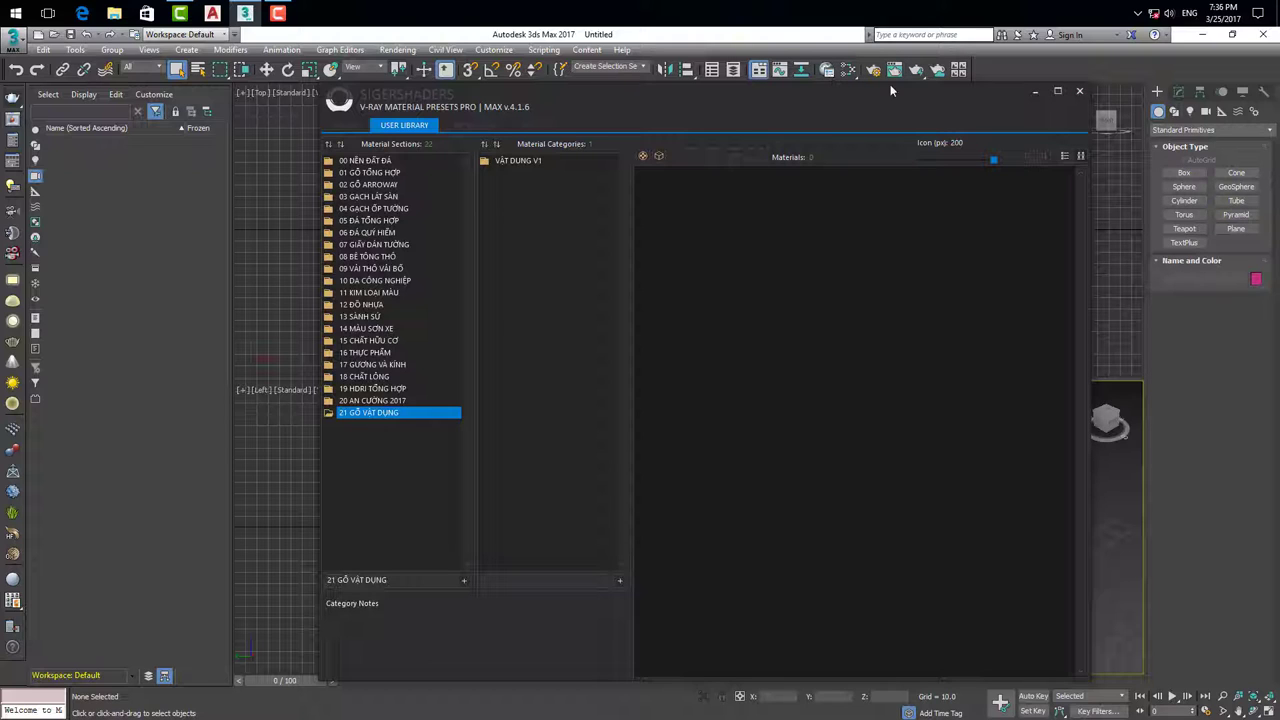
pyautogui.click(759, 72)
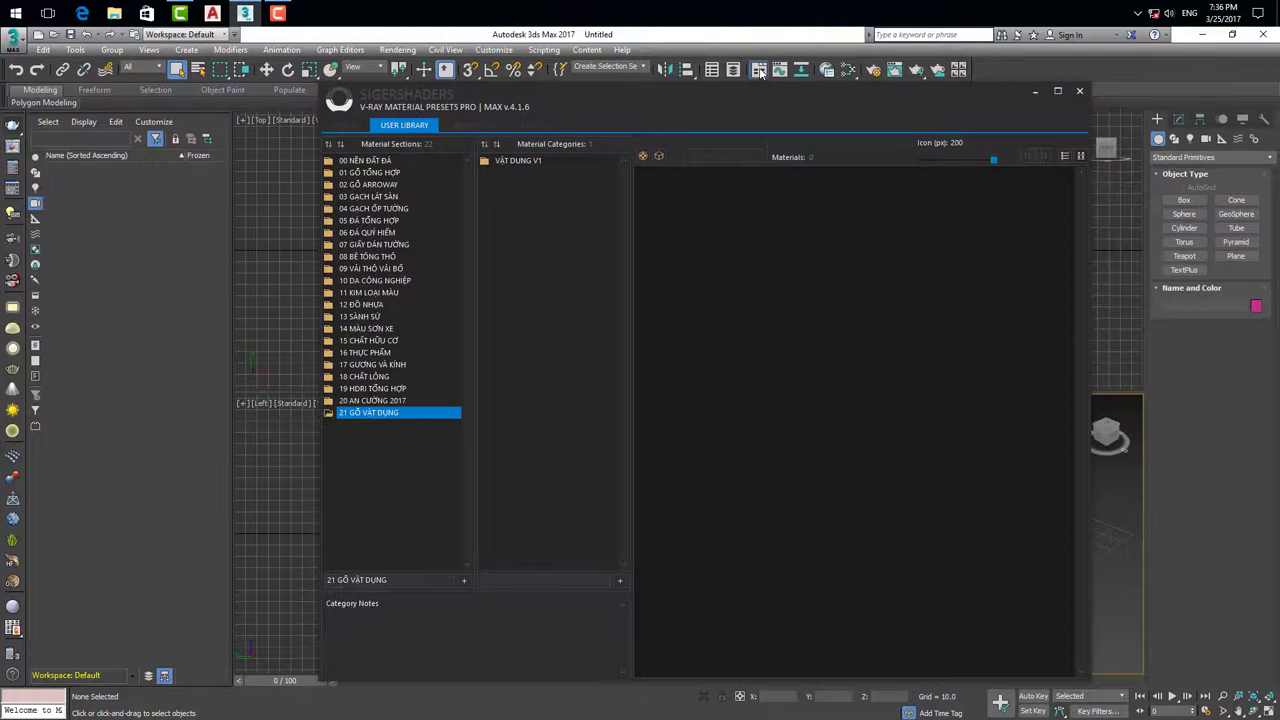
# Step: Hide the ribbon, open the Slate Material Editor, and pick the Go 5 material
pyautogui.click(758, 70)
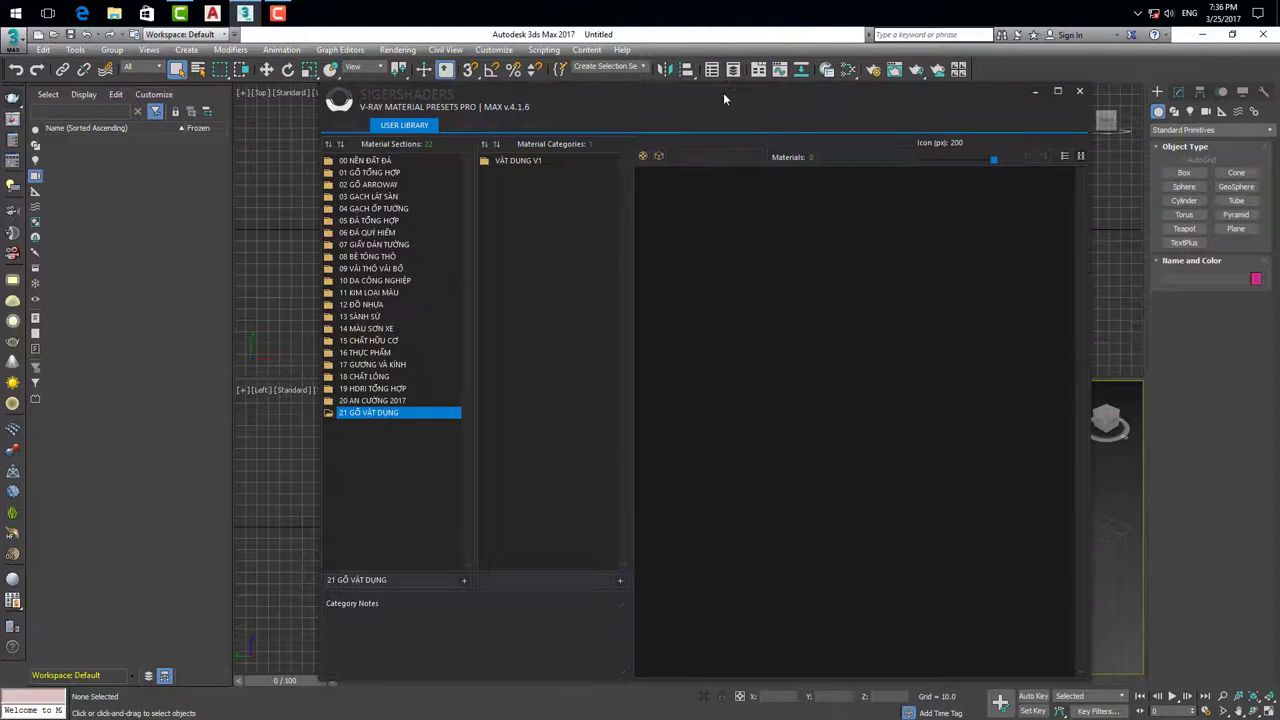
pyautogui.moveTo(723, 92)
pyautogui.mouseDown()
pyautogui.moveTo(724, 187)
pyautogui.moveTo(756, 150)
pyautogui.mouseUp()
pyautogui.click(847, 69)
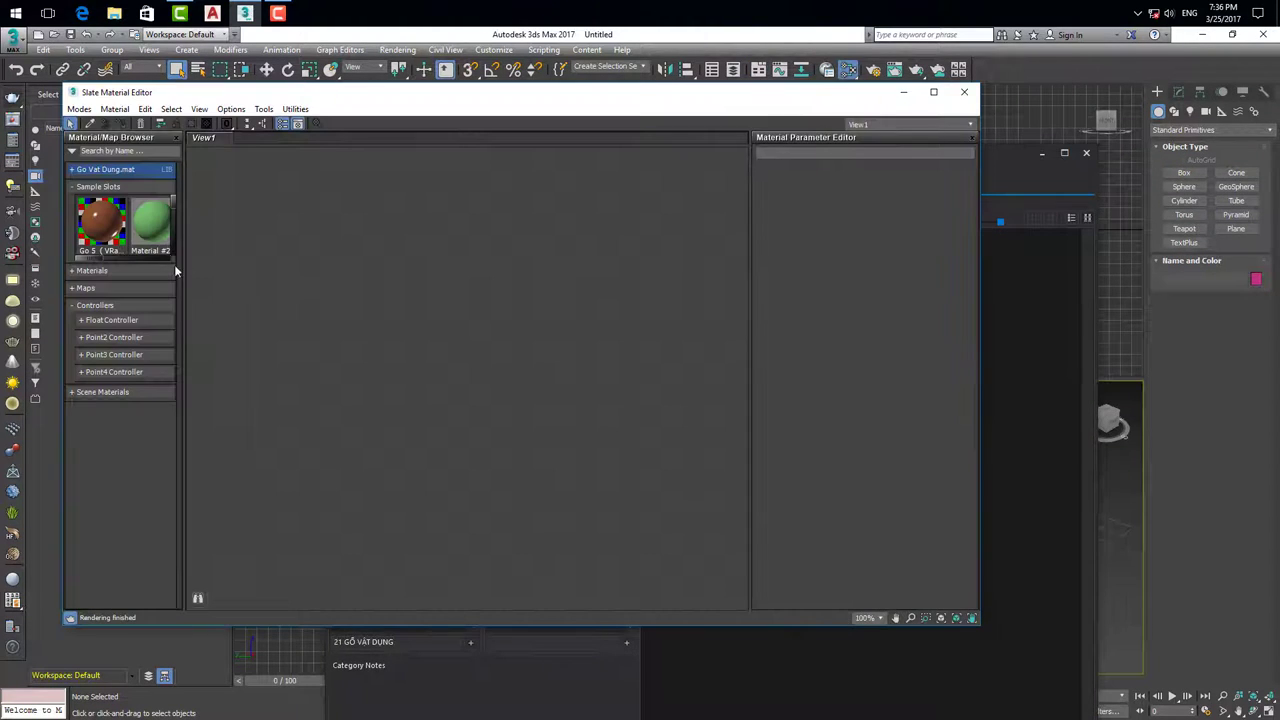
pyautogui.click(100, 232)
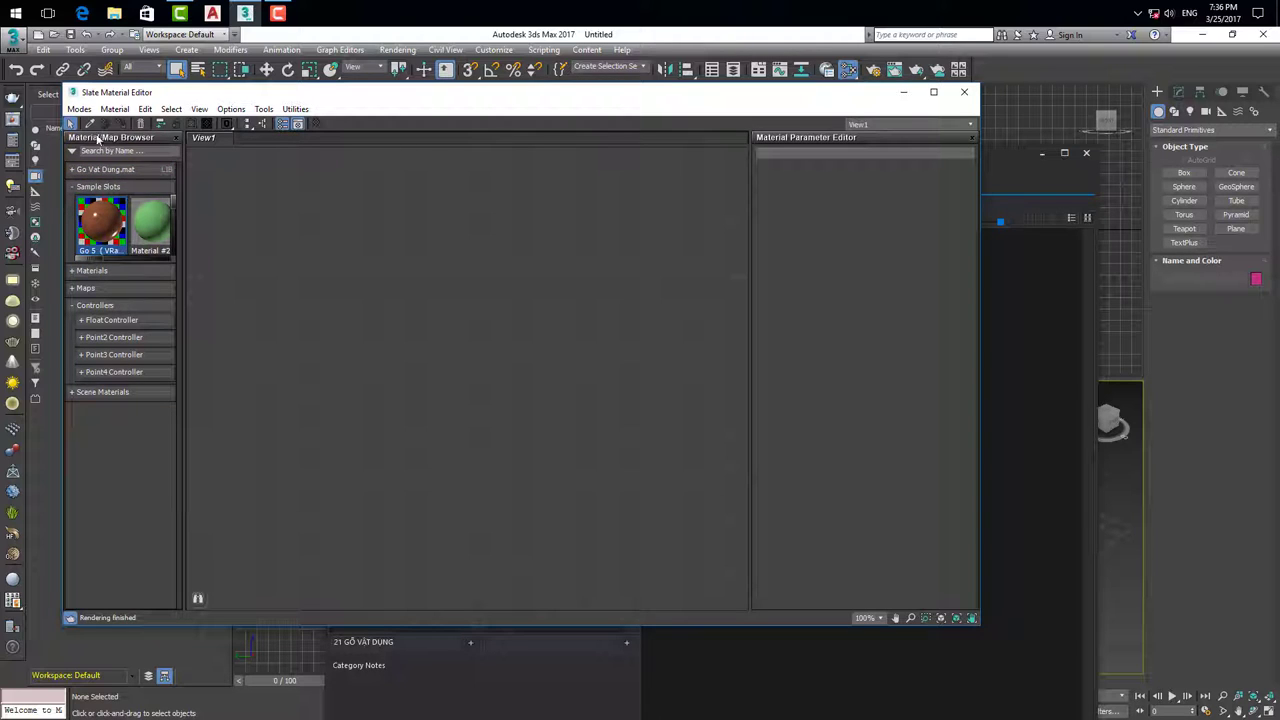
# Step: Switch to the compact Material Editor, move it left, and select the VẬT DỤNG V1 category
pyautogui.click(80, 109)
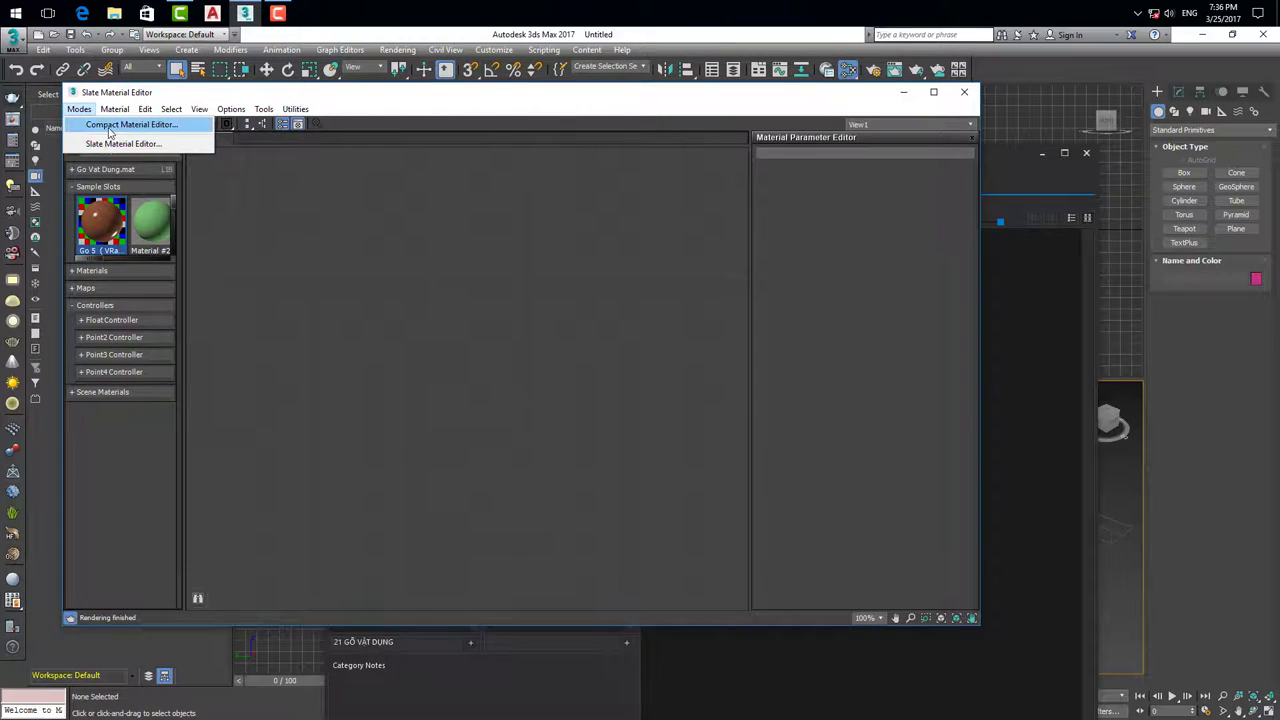
pyautogui.click(112, 126)
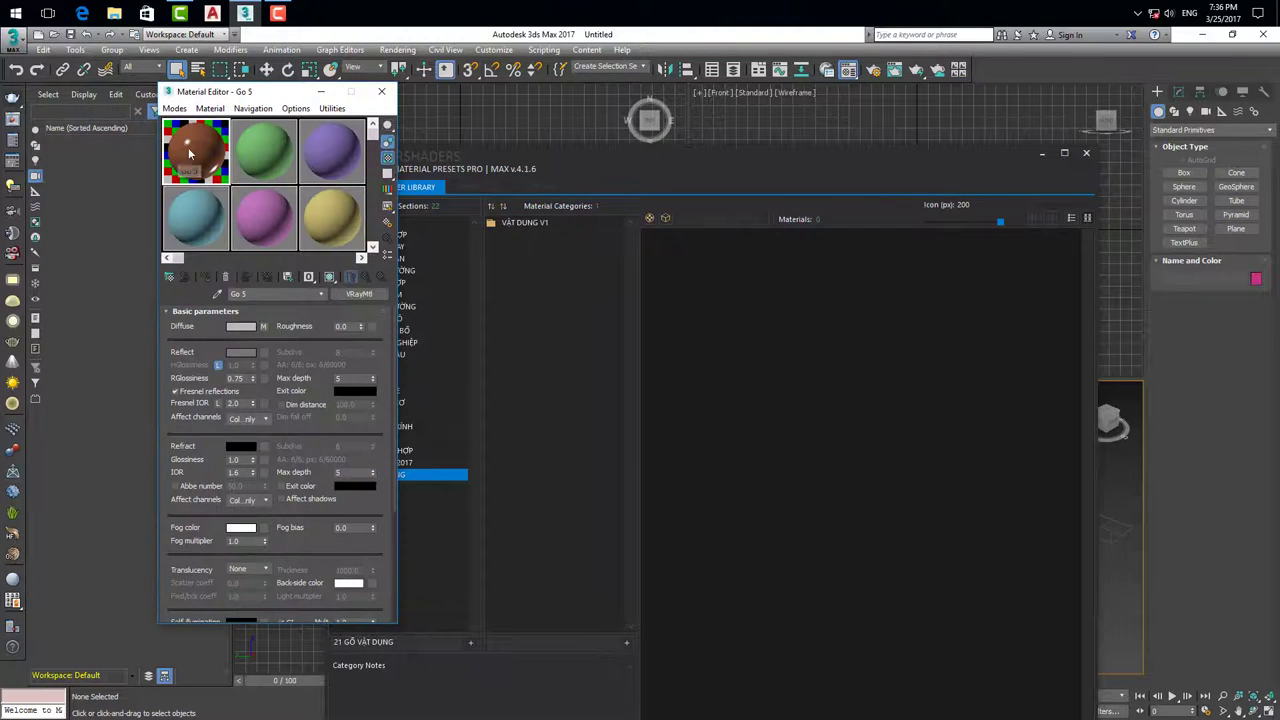
pyautogui.moveTo(247, 93); pyautogui.dragTo(152, 93)
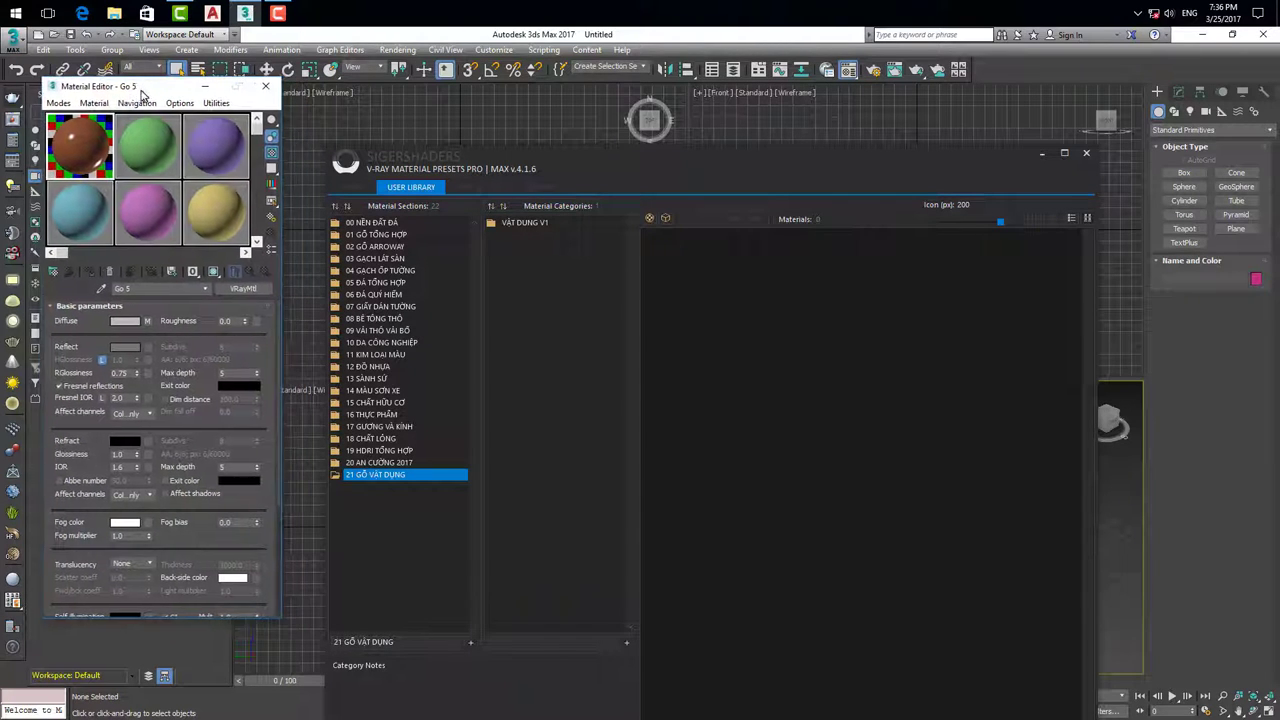
pyautogui.moveTo(159, 94); pyautogui.dragTo(129, 106)
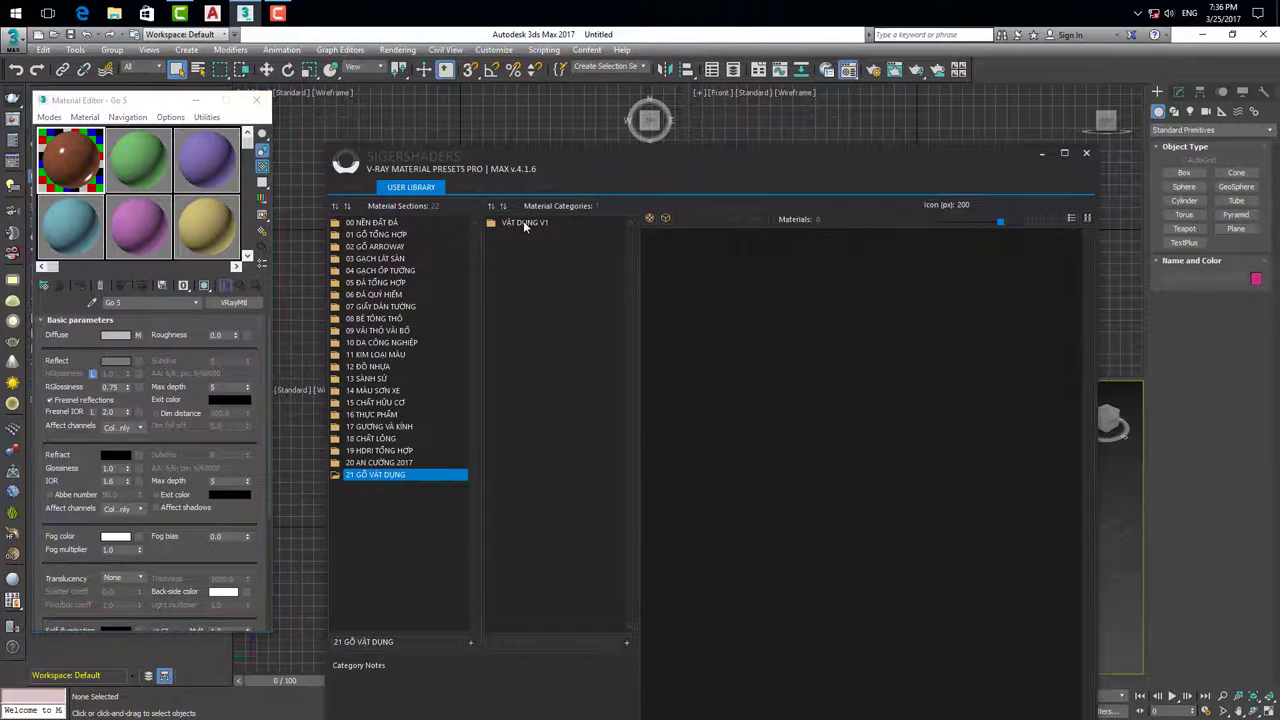
pyautogui.click(524, 224)
# Step: Add Go 5 from the editor's active slot to VẬT DỤNG V1 and close the compact Material Editor
pyautogui.rightClick(533, 227)
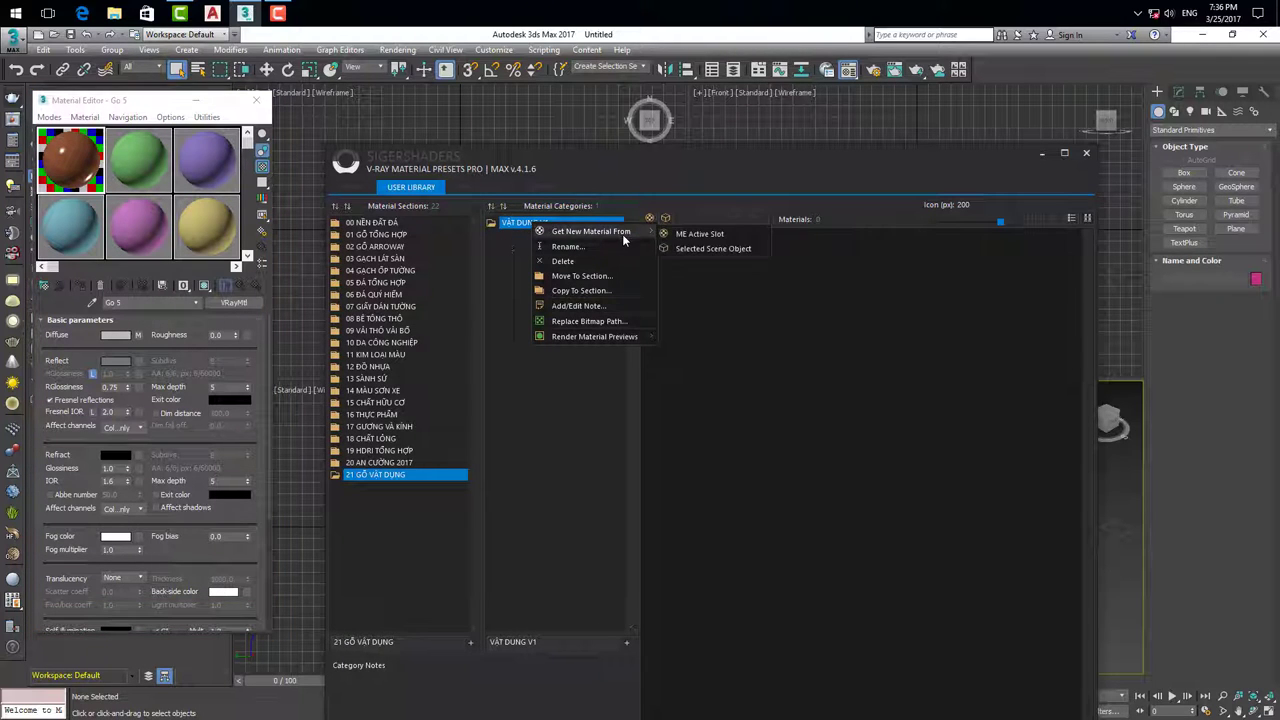
pyautogui.moveTo(590, 231)
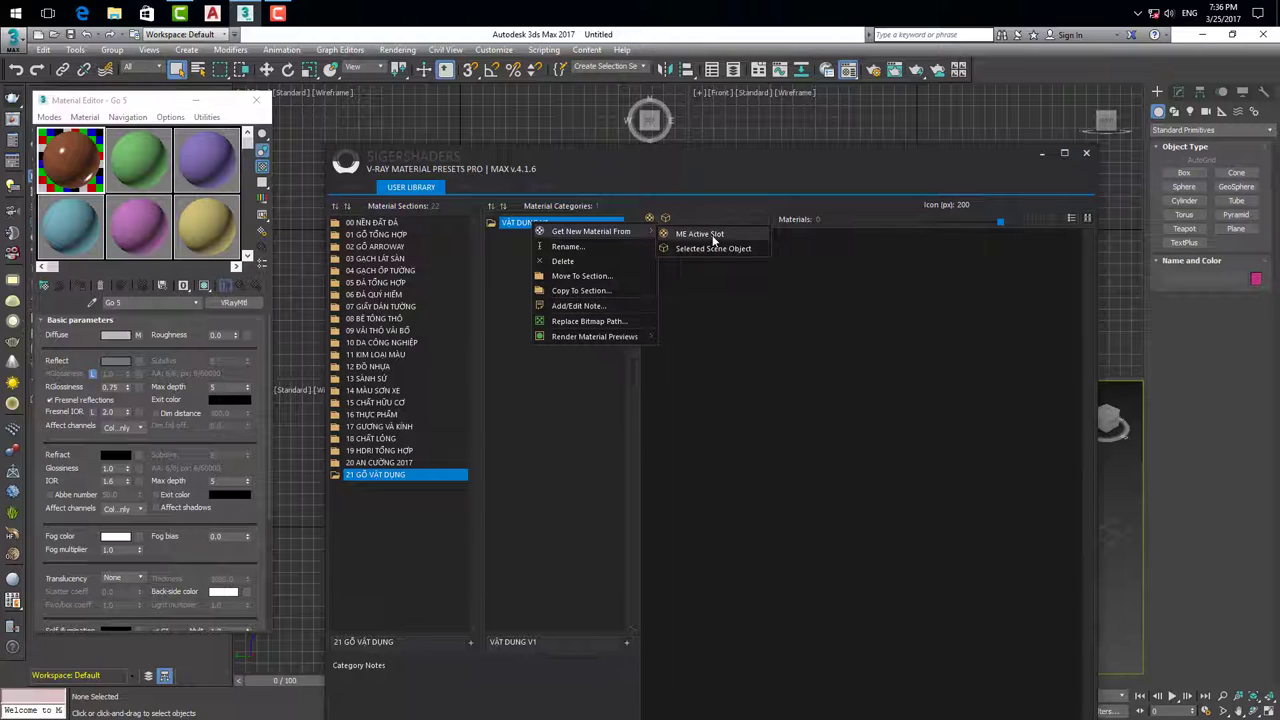
pyautogui.click(713, 238)
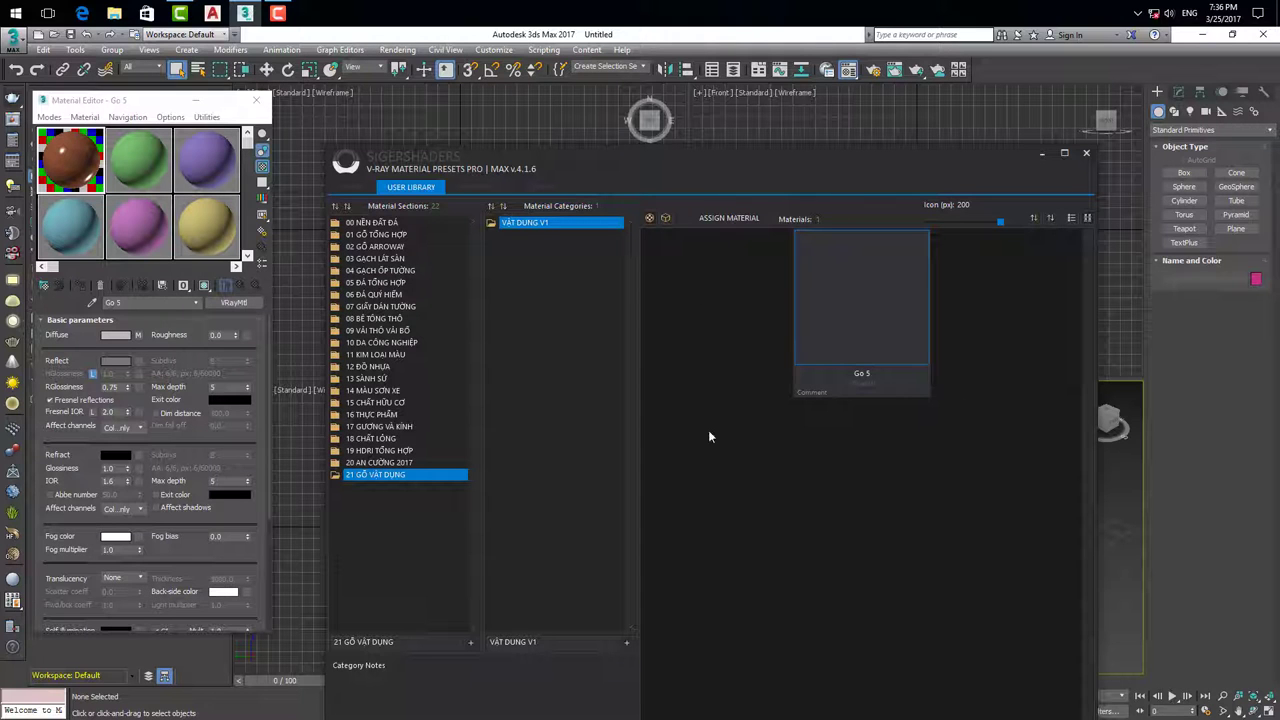
pyautogui.moveTo(706, 148); pyautogui.dragTo(685, 122)
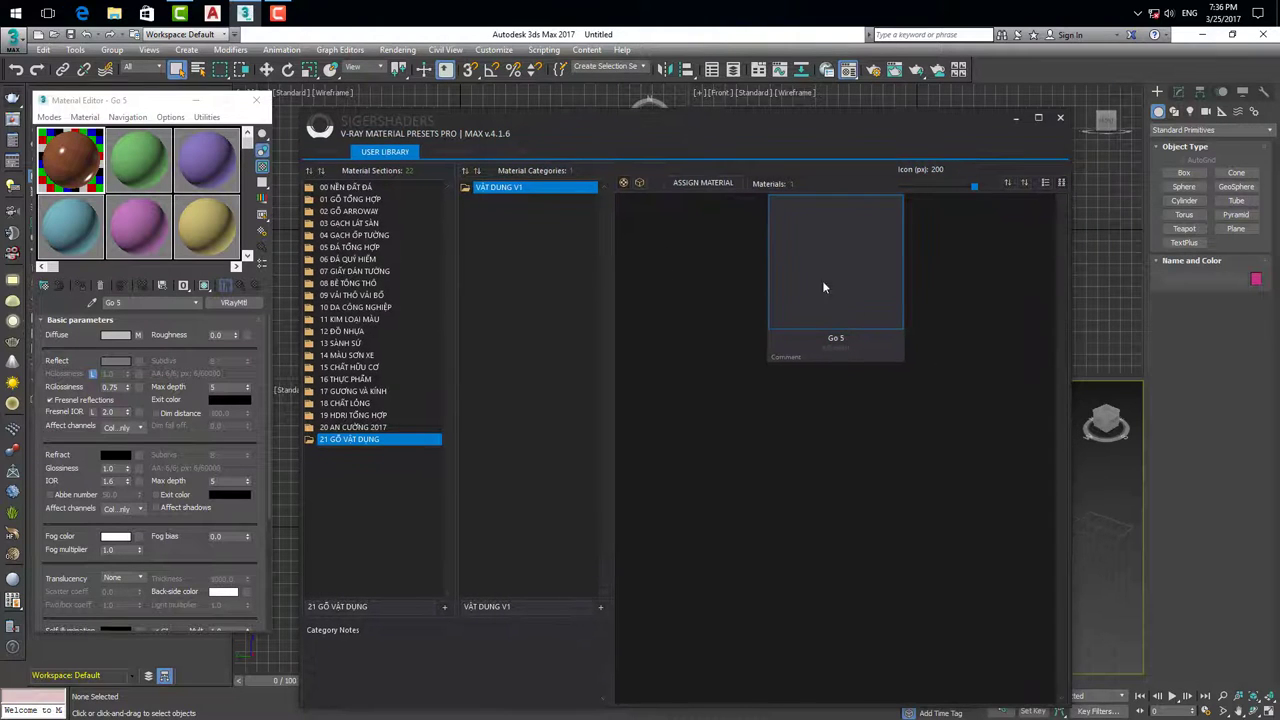
pyautogui.click(258, 104)
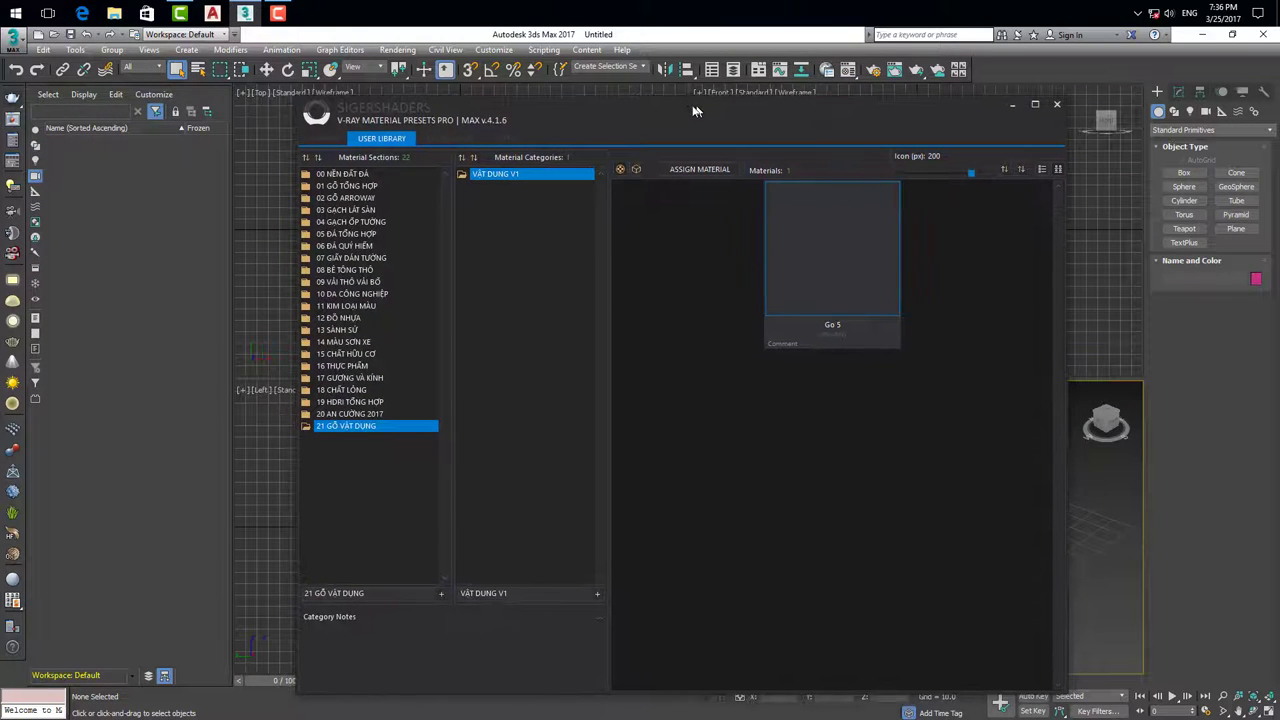
pyautogui.moveTo(696, 113); pyautogui.dragTo(690, 113)
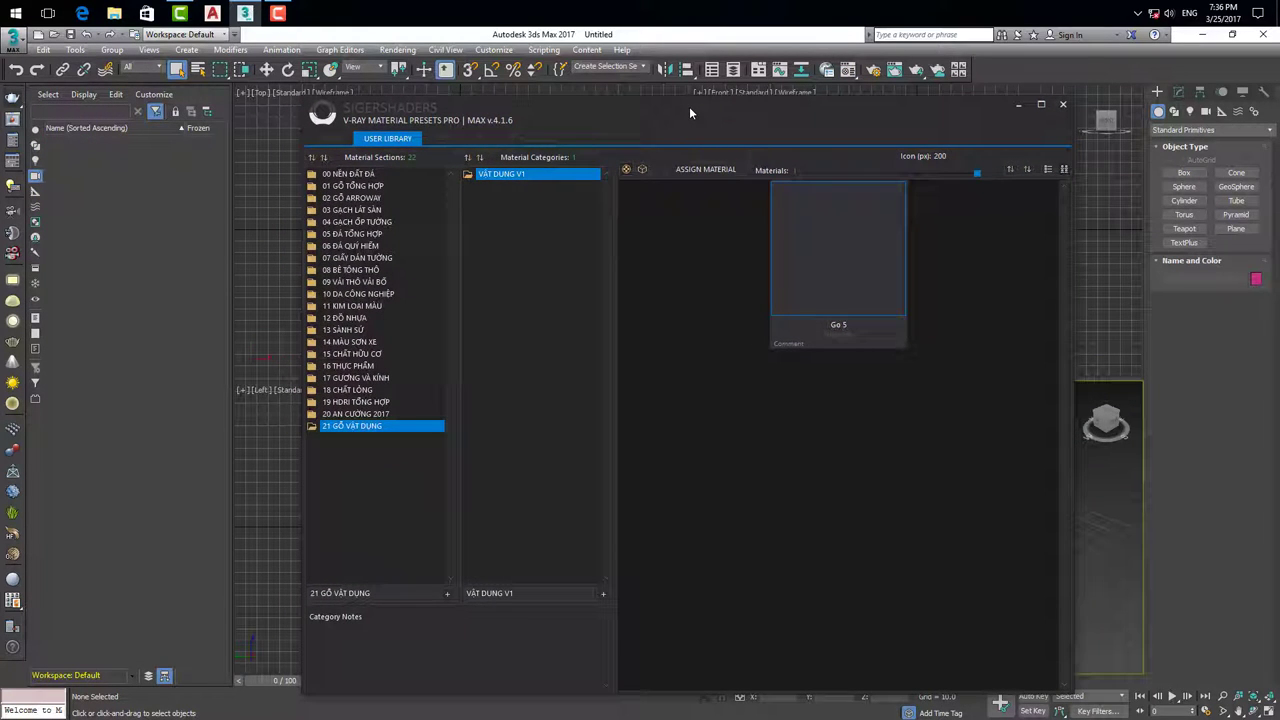
# Step: Open File Explorer and browse to D: > VMPP 3DSMAX > Lib 10K
pyautogui.click(114, 13)
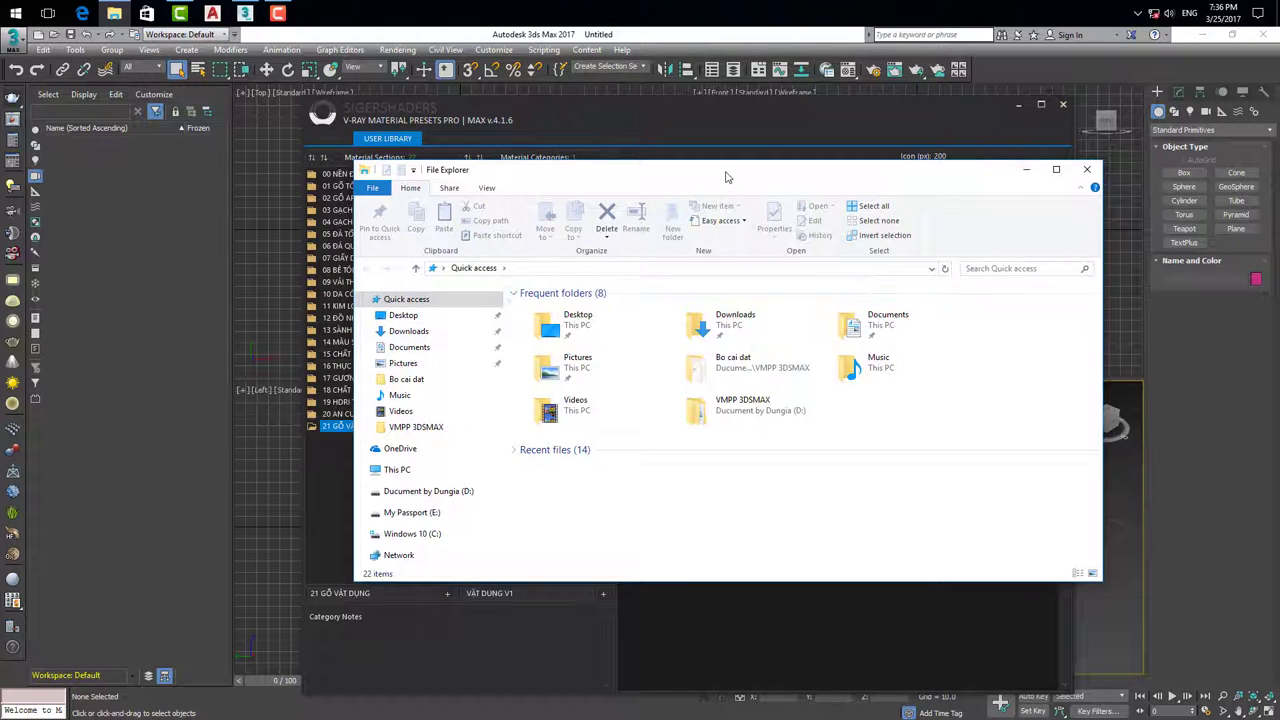
pyautogui.moveTo(726, 177); pyautogui.dragTo(709, 160)
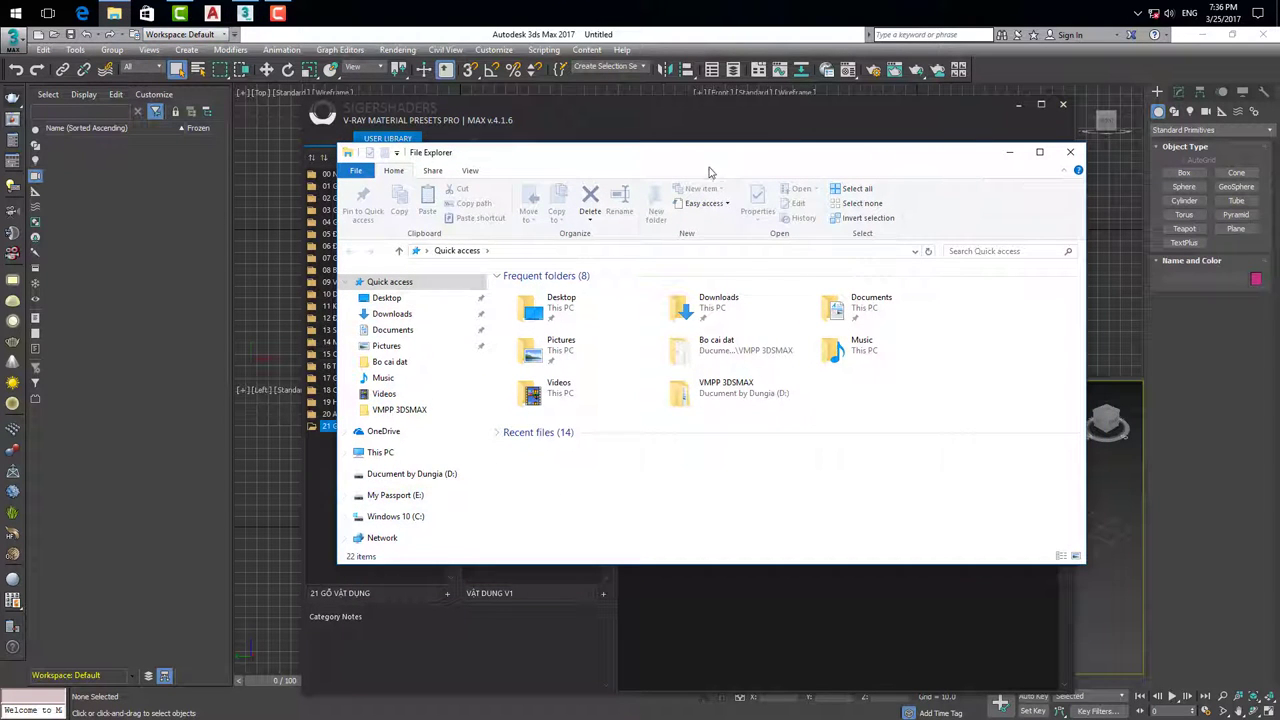
pyautogui.moveTo(726, 160); pyautogui.dragTo(739, 247)
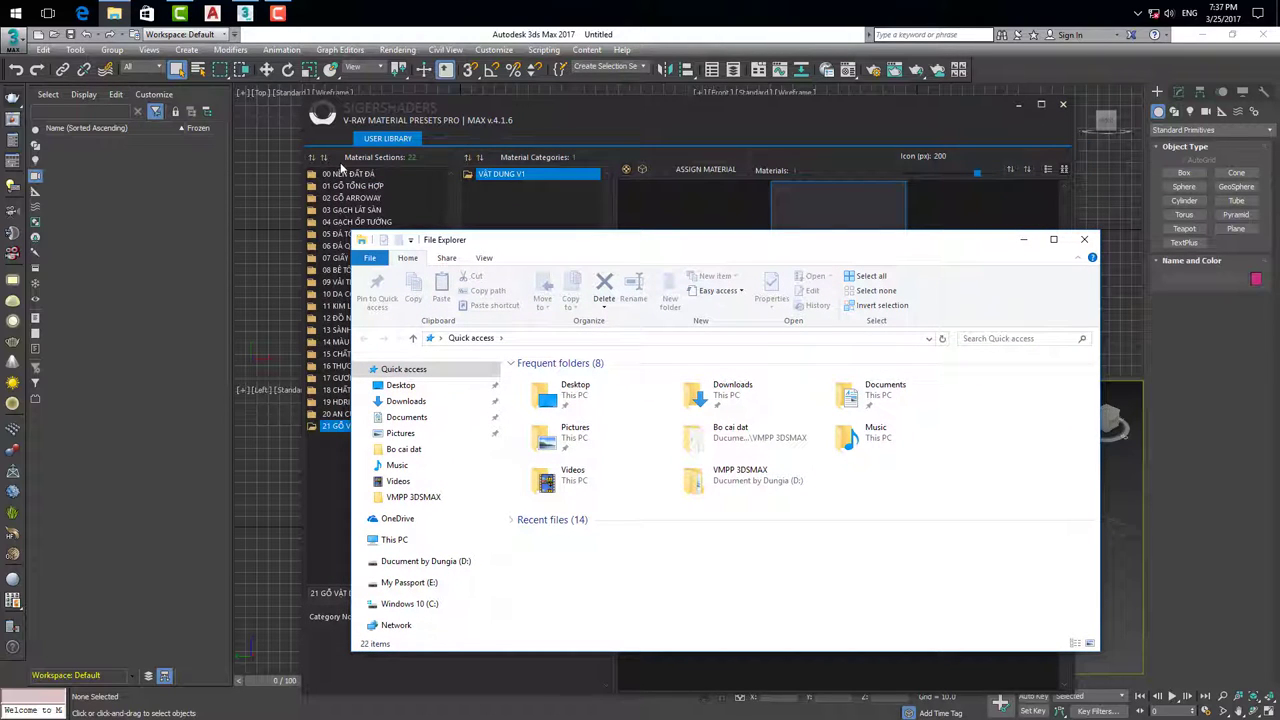
pyautogui.moveTo(676, 249); pyautogui.dragTo(663, 205)
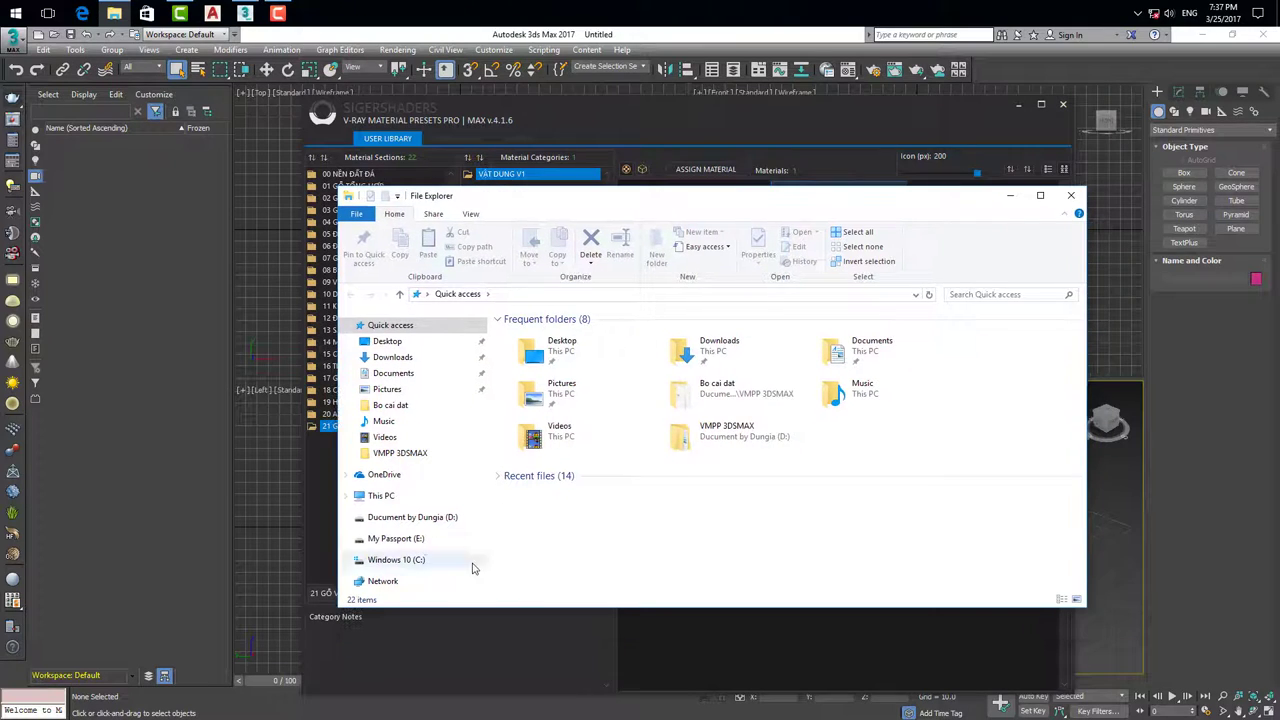
pyautogui.click(415, 517)
pyautogui.click(523, 358)
pyautogui.doubleClick(523, 358)
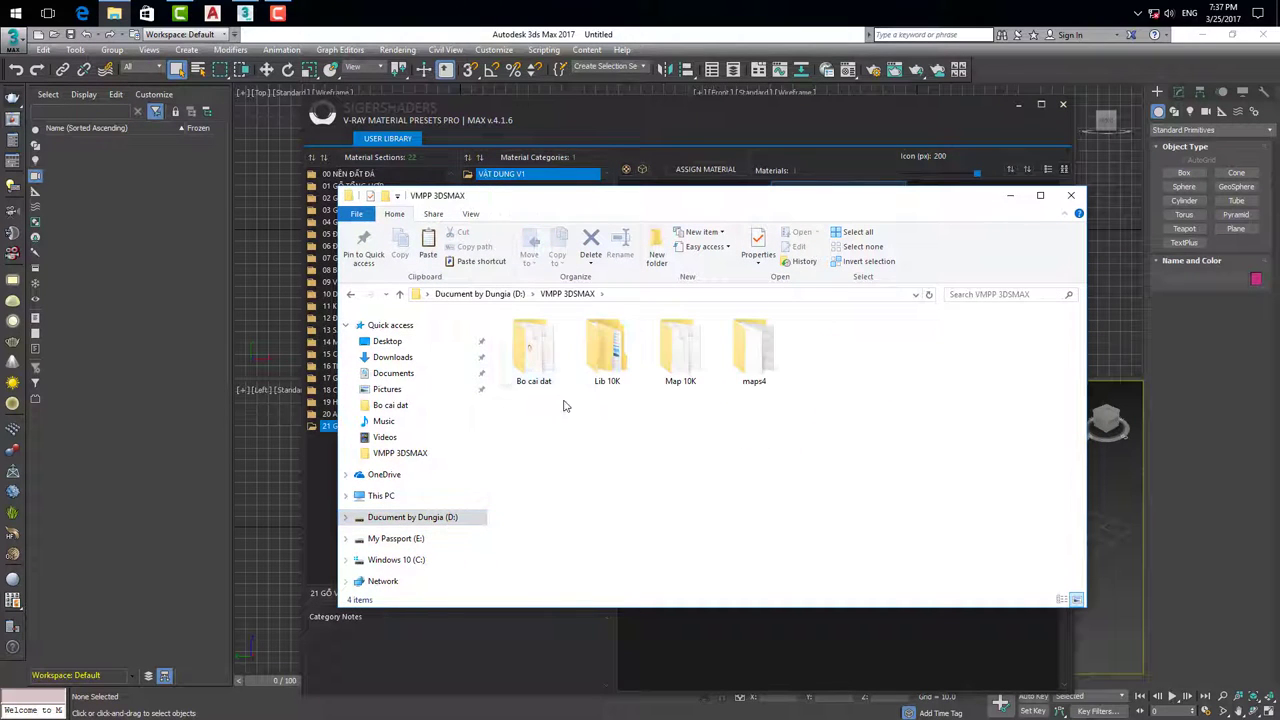
pyautogui.click(628, 358)
pyautogui.doubleClick(628, 358)
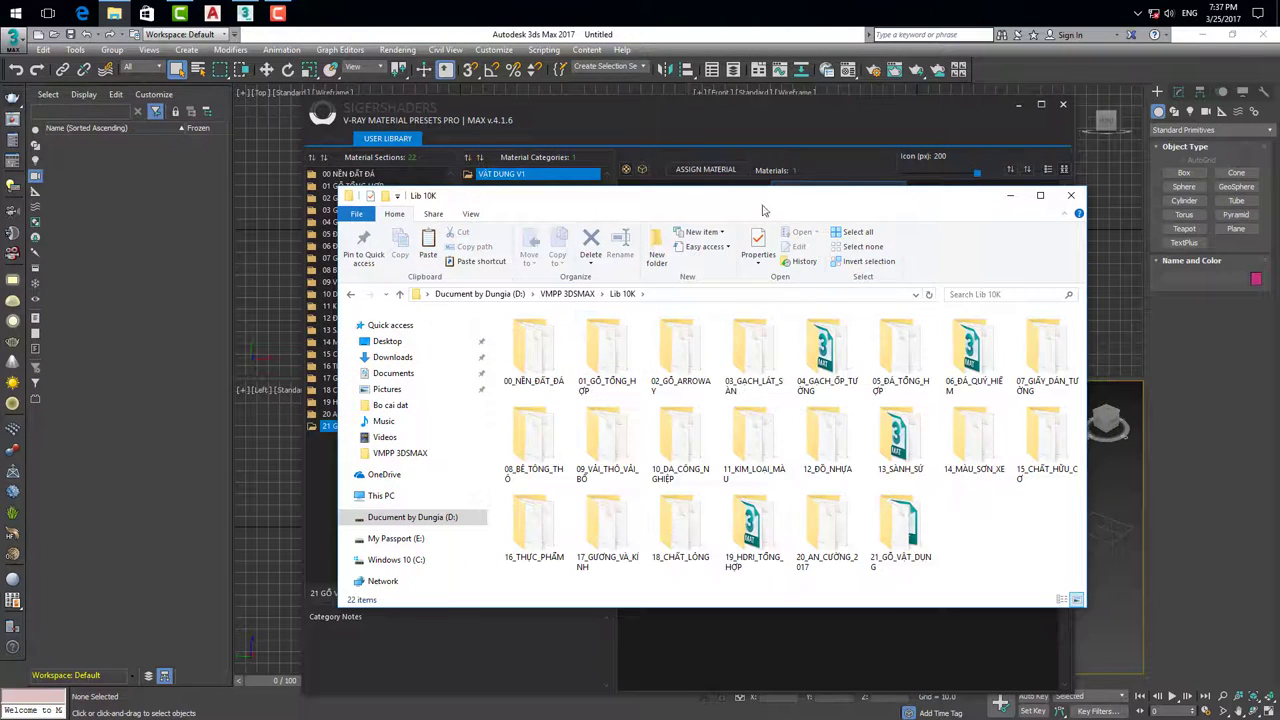
# Step: Show Lib 10K's 22 section folders in List view
pyautogui.moveTo(765, 204); pyautogui.dragTo(954, 152)
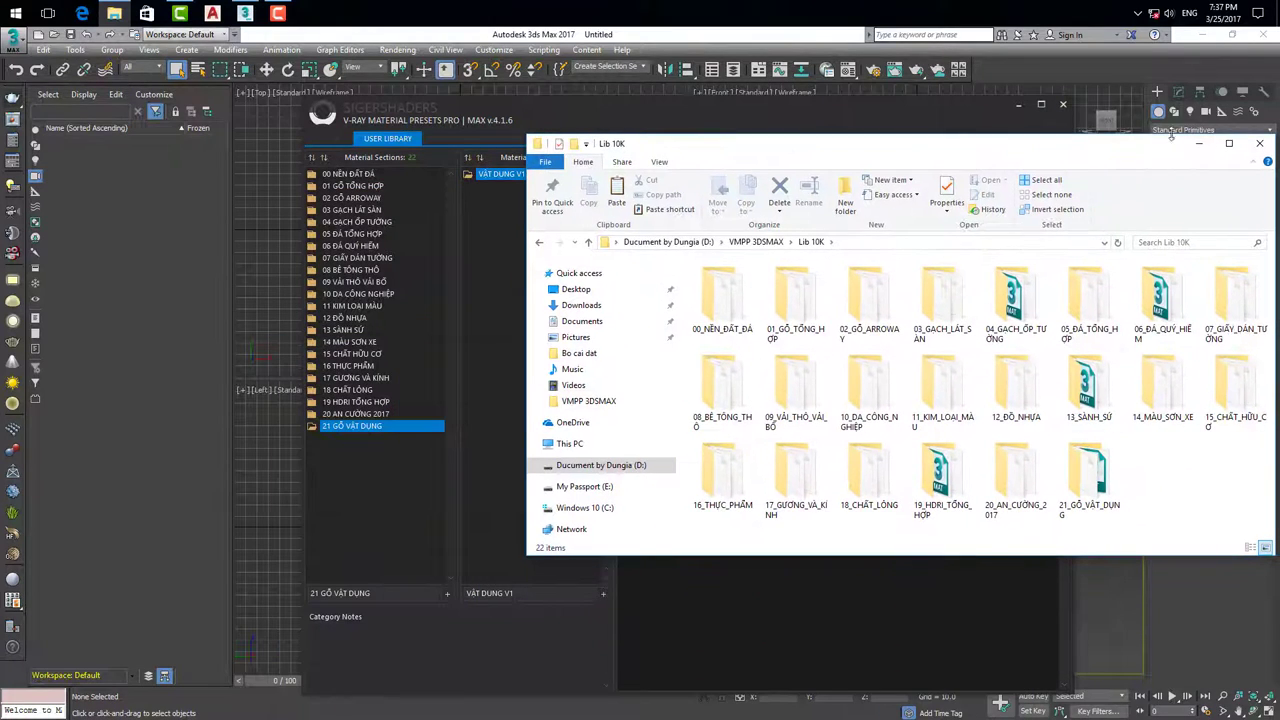
pyautogui.click(659, 162)
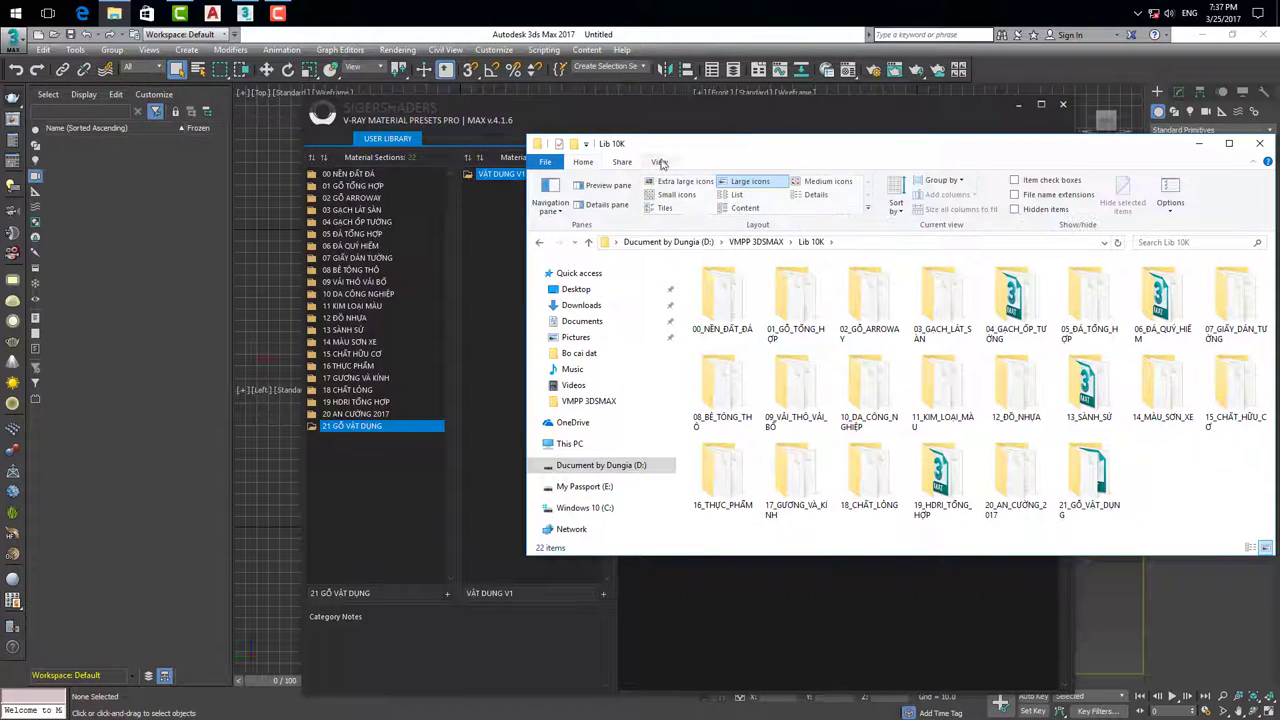
pyautogui.click(746, 198)
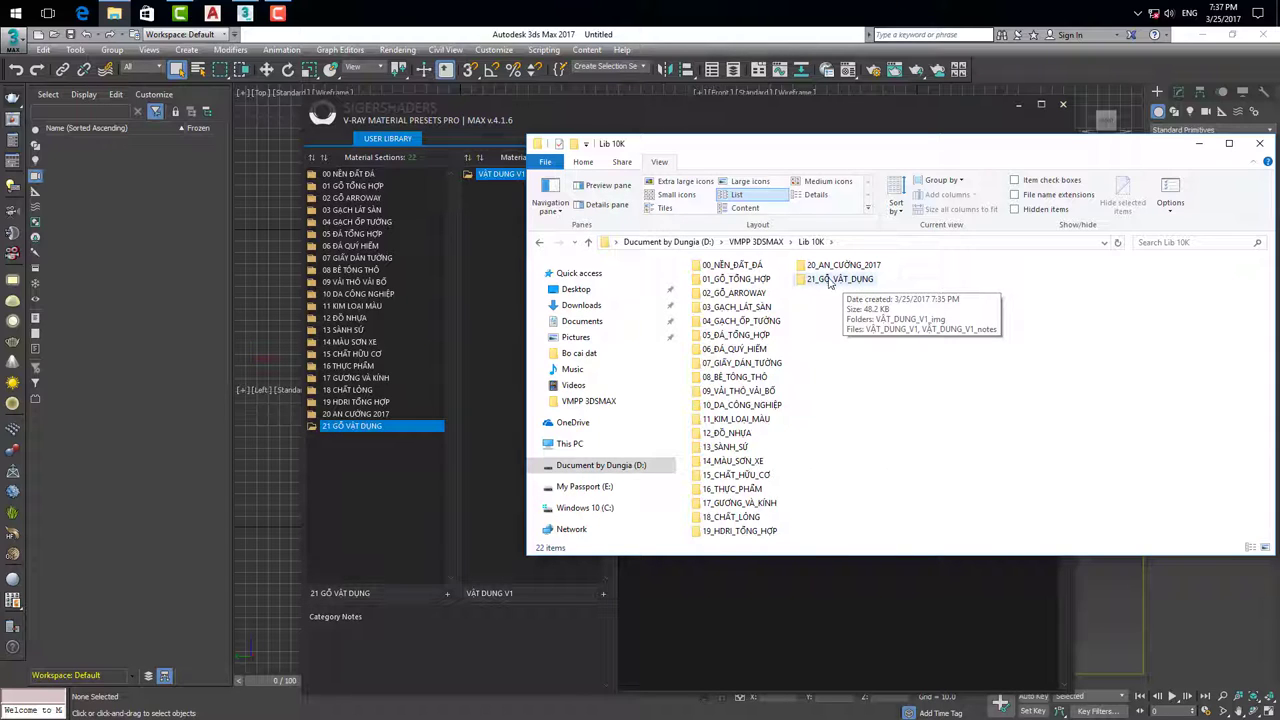
# Step: Open 21_GỖ_VẬT_DỤNG to show its three VẬT_DUNG_V1 items, then start a second Explorer window
pyautogui.doubleClick(828, 280)
pyautogui.moveTo(863, 150); pyautogui.dragTo(1016, 319)
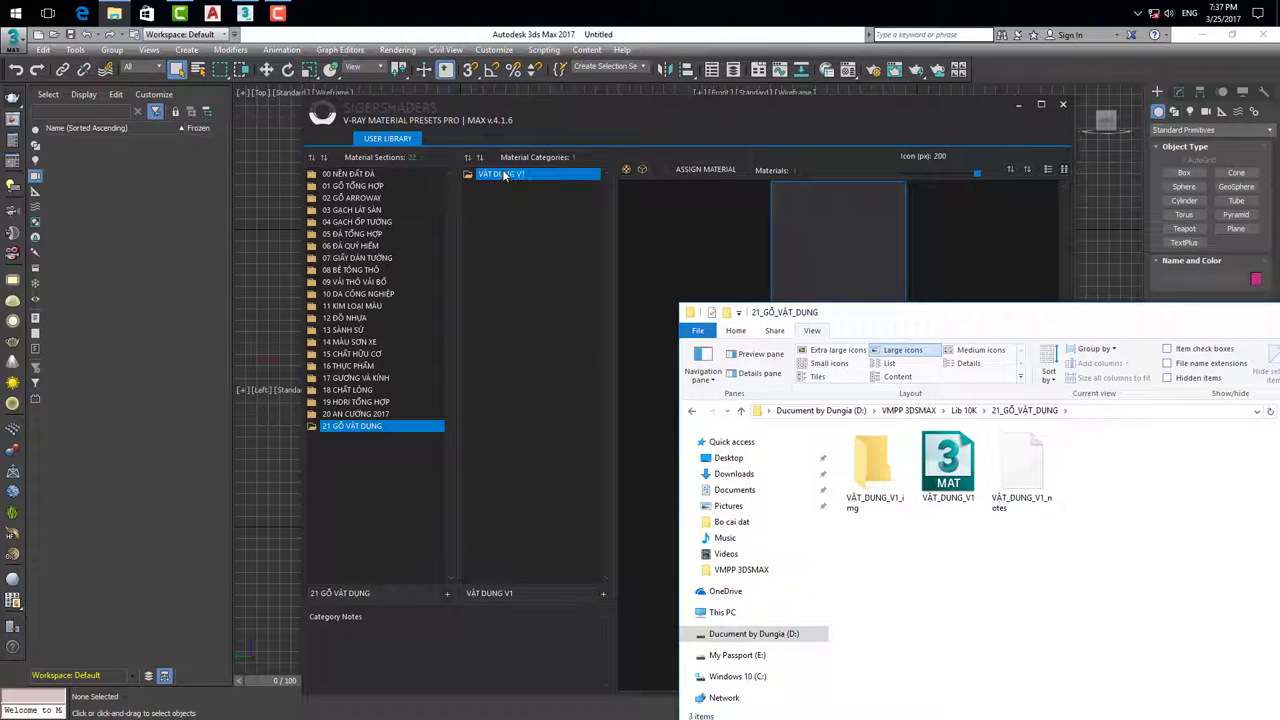
pyautogui.moveTo(920, 311); pyautogui.dragTo(911, 304)
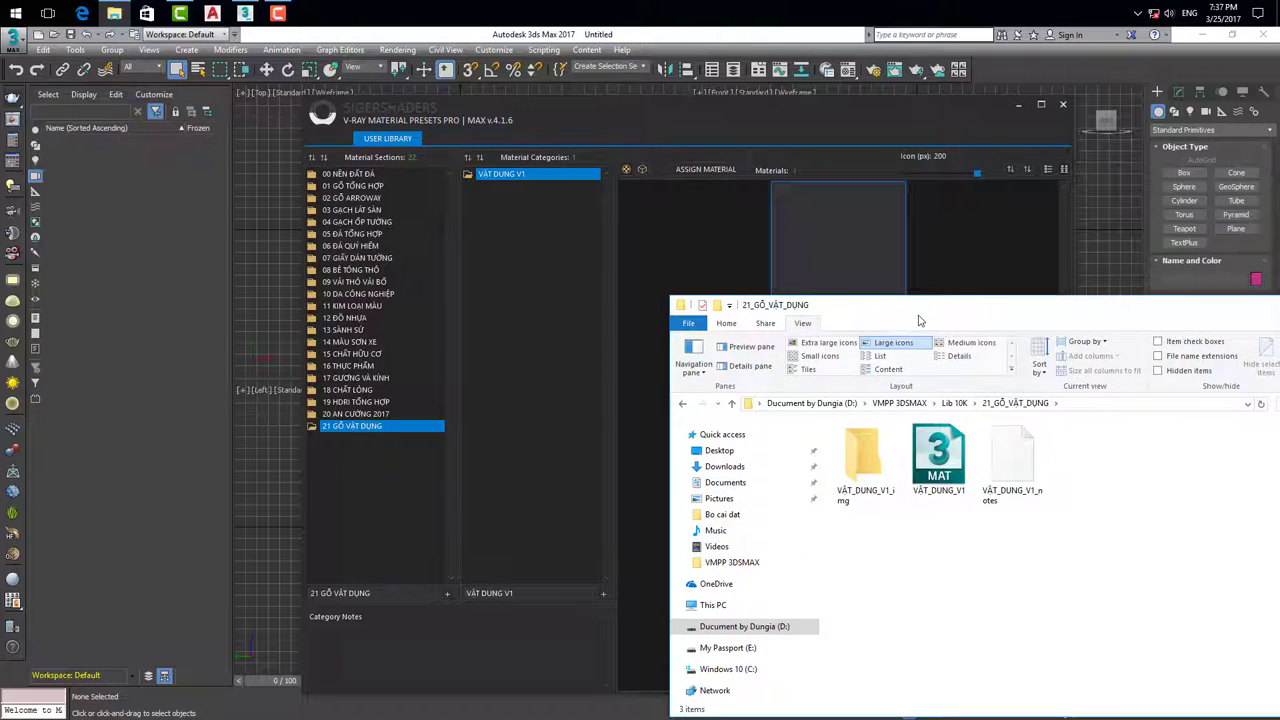
pyautogui.moveTo(920, 320)
pyautogui.mouseDown()
pyautogui.moveTo(895, 416)
pyautogui.moveTo(894, 388)
pyautogui.mouseUp()
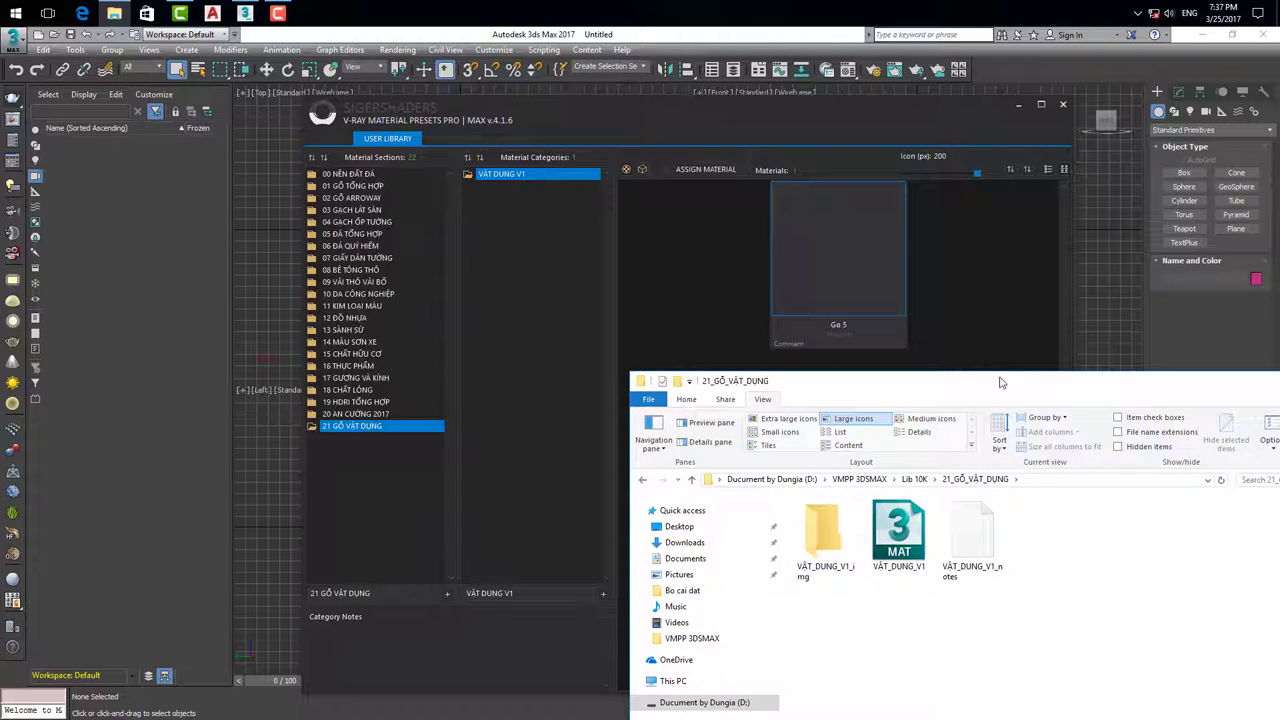
pyautogui.moveTo(1000, 382); pyautogui.dragTo(1043, 230)
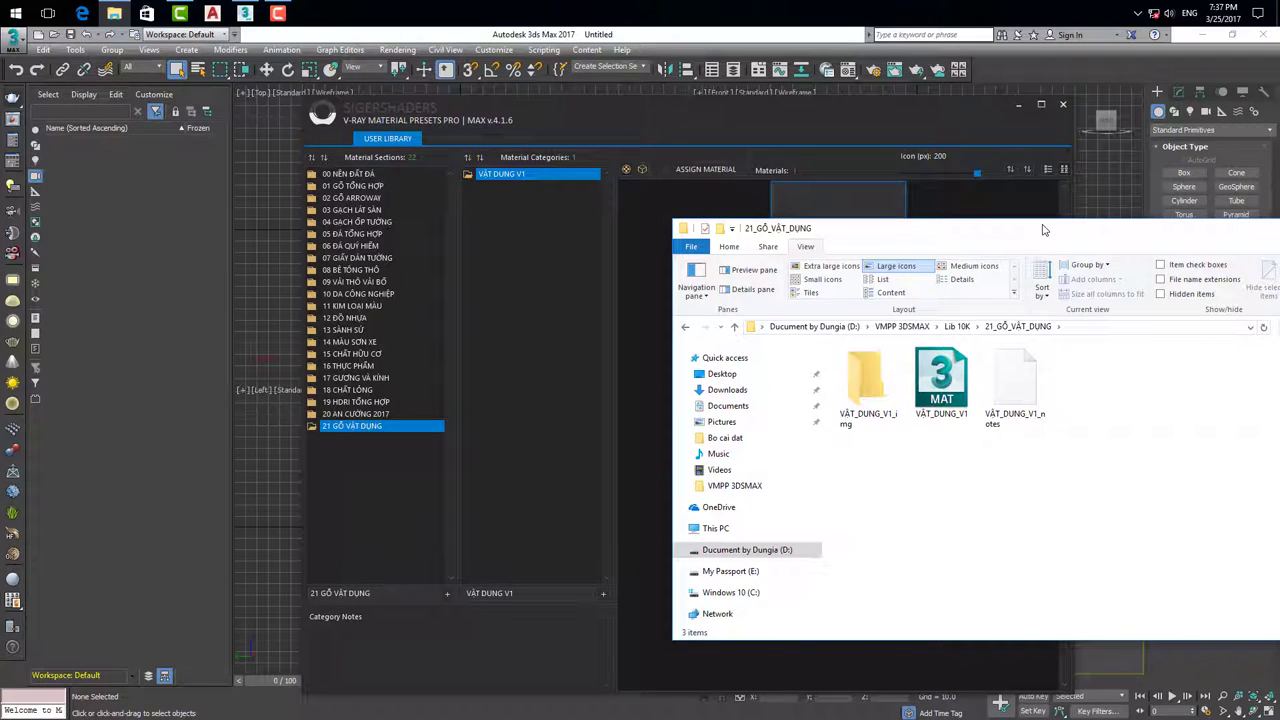
pyautogui.click(113, 12)
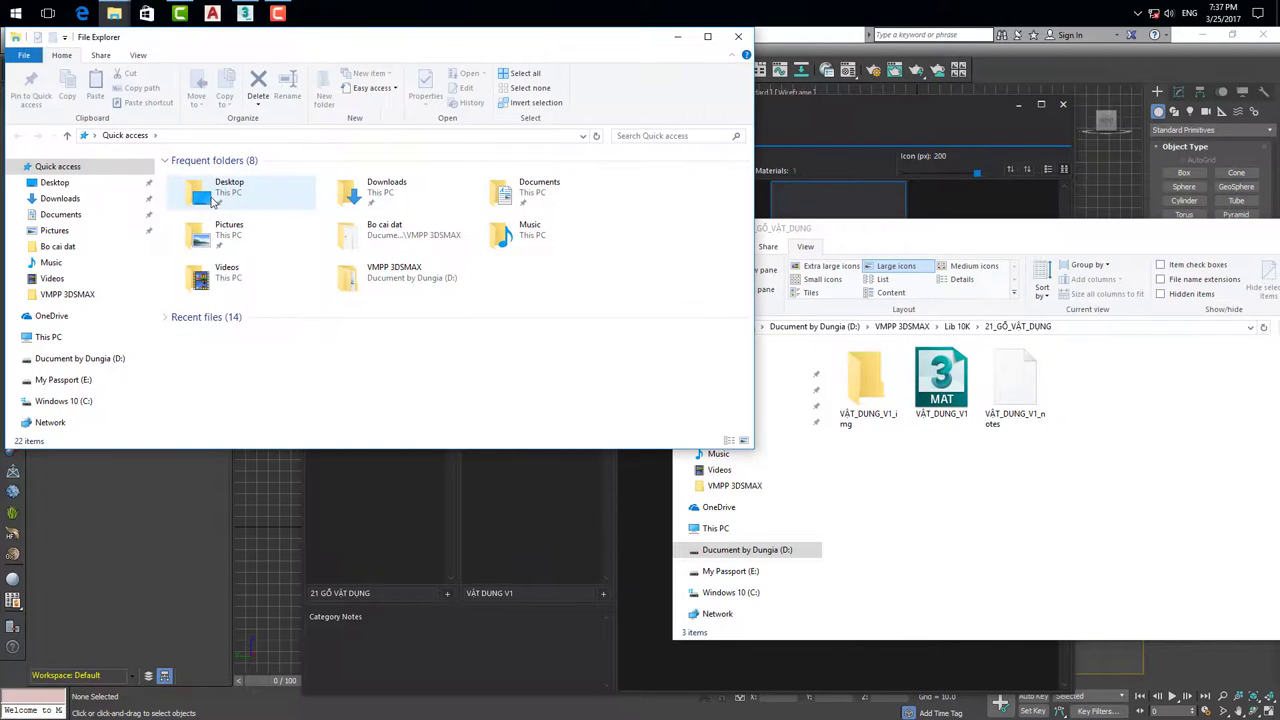
# Step: Open the Desktop in the new window, place it beside the folder window, and select Go Vat Dung
pyautogui.doubleClick(205, 205)
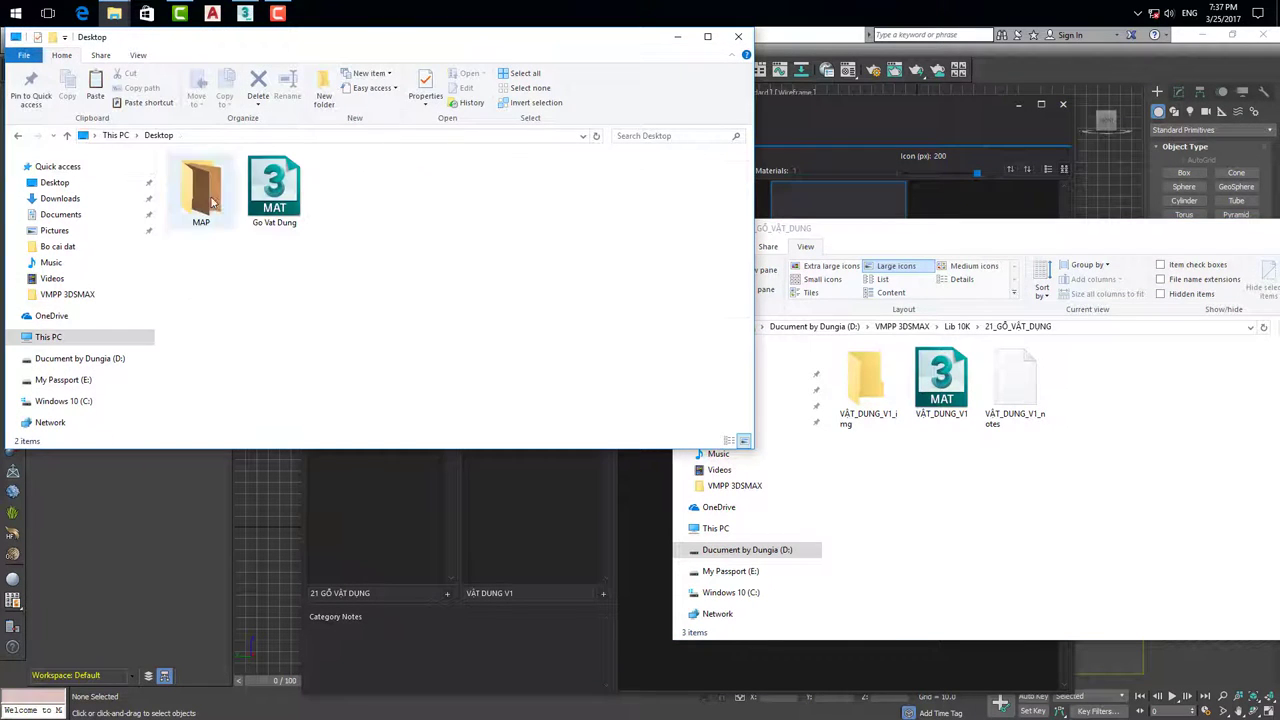
pyautogui.moveTo(390, 45)
pyautogui.mouseDown()
pyautogui.moveTo(265, 285)
pyautogui.moveTo(279, 271)
pyautogui.mouseUp()
pyautogui.click(166, 430)
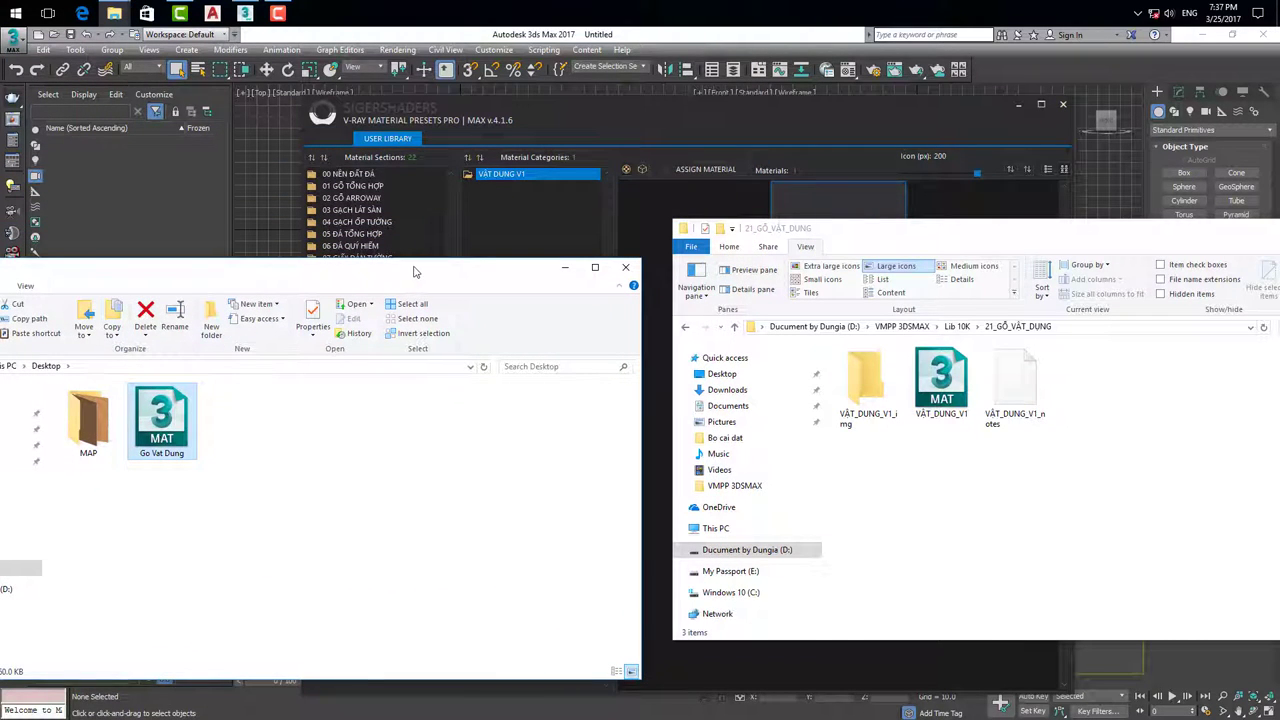
pyautogui.moveTo(414, 272); pyautogui.dragTo(431, 234)
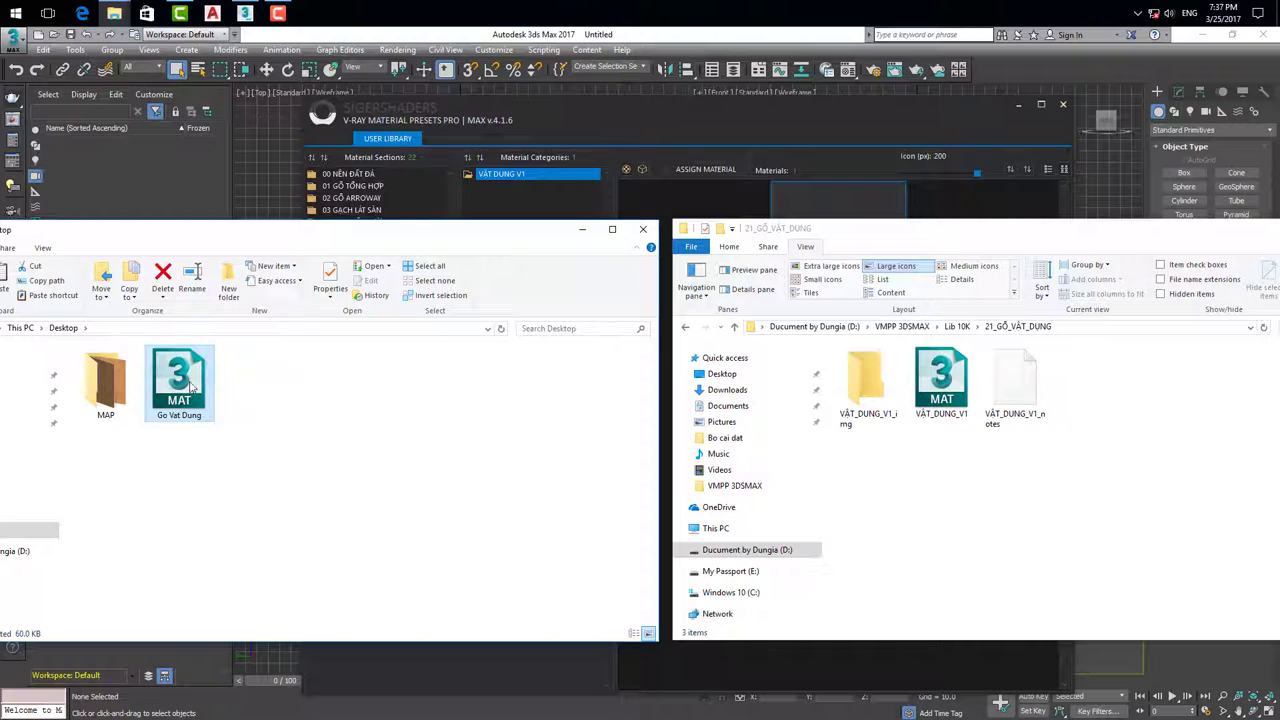
# Step: Open the Slate Material Editor with Go Vat Dung.mat expanded to Go 1–Go 5, beside the presets window
pyautogui.click(848, 70)
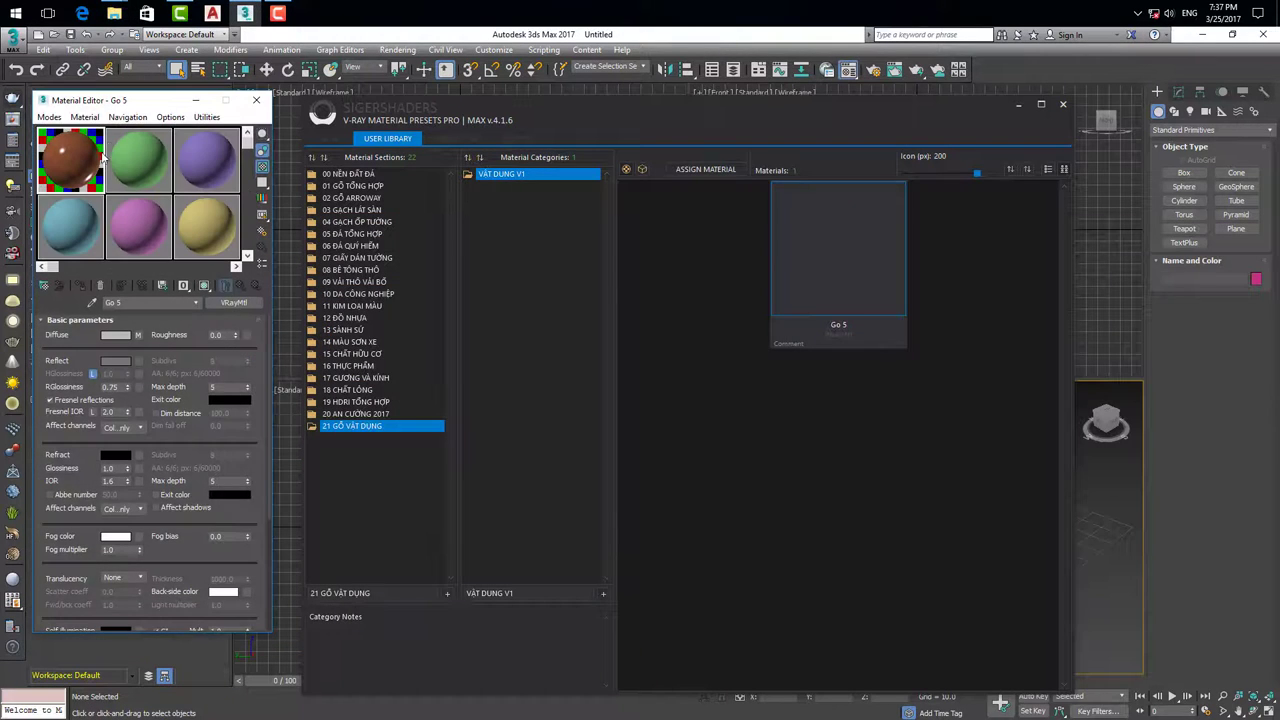
pyautogui.click(49, 117)
pyautogui.click(90, 151)
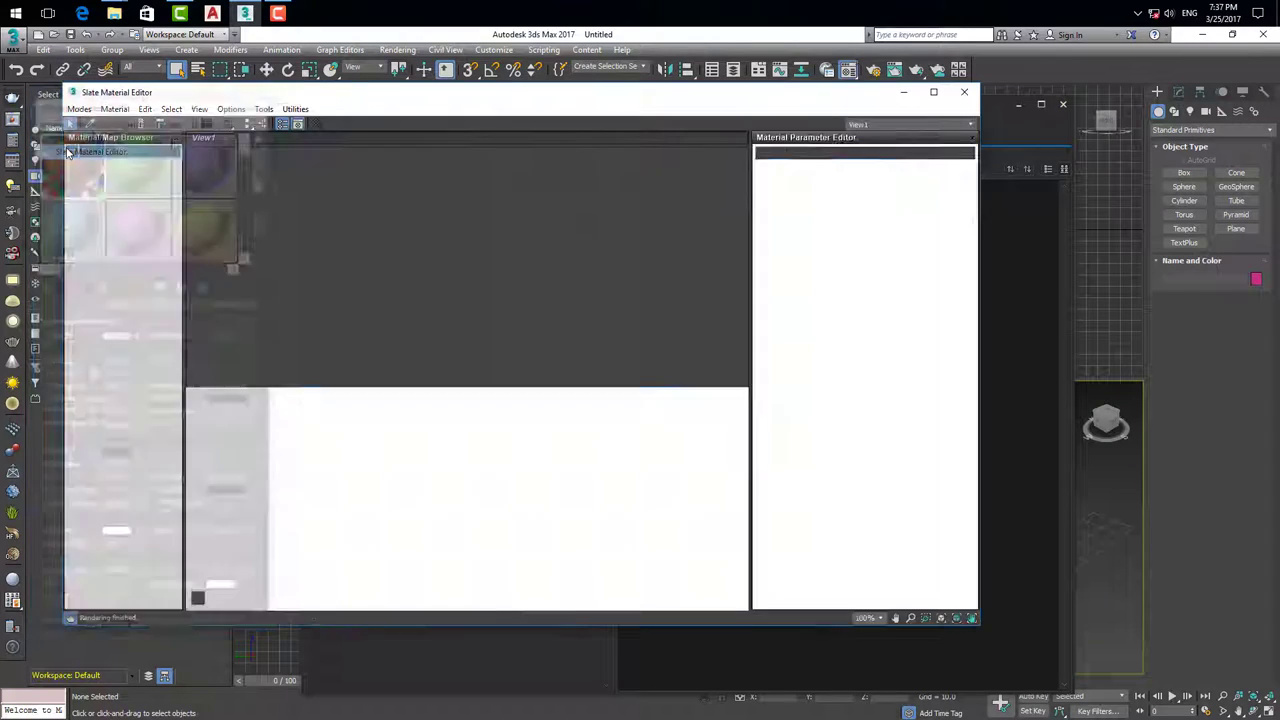
pyautogui.click(74, 170)
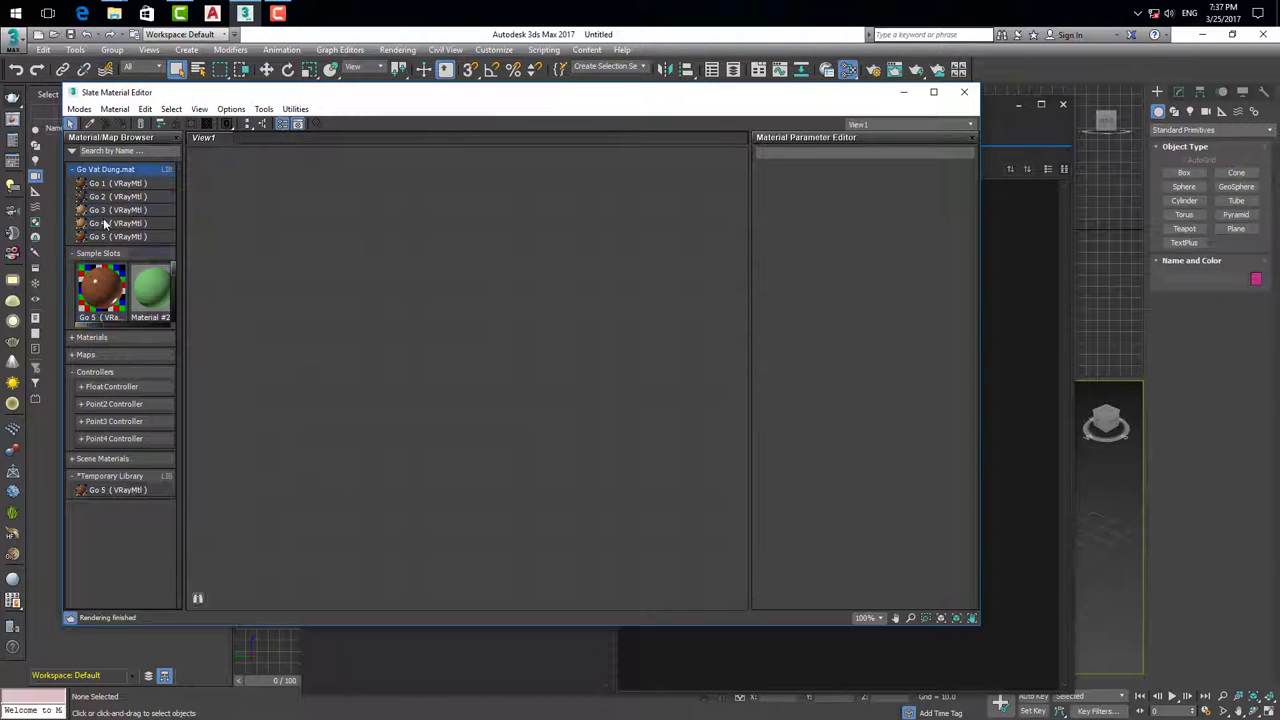
pyautogui.click(1029, 147)
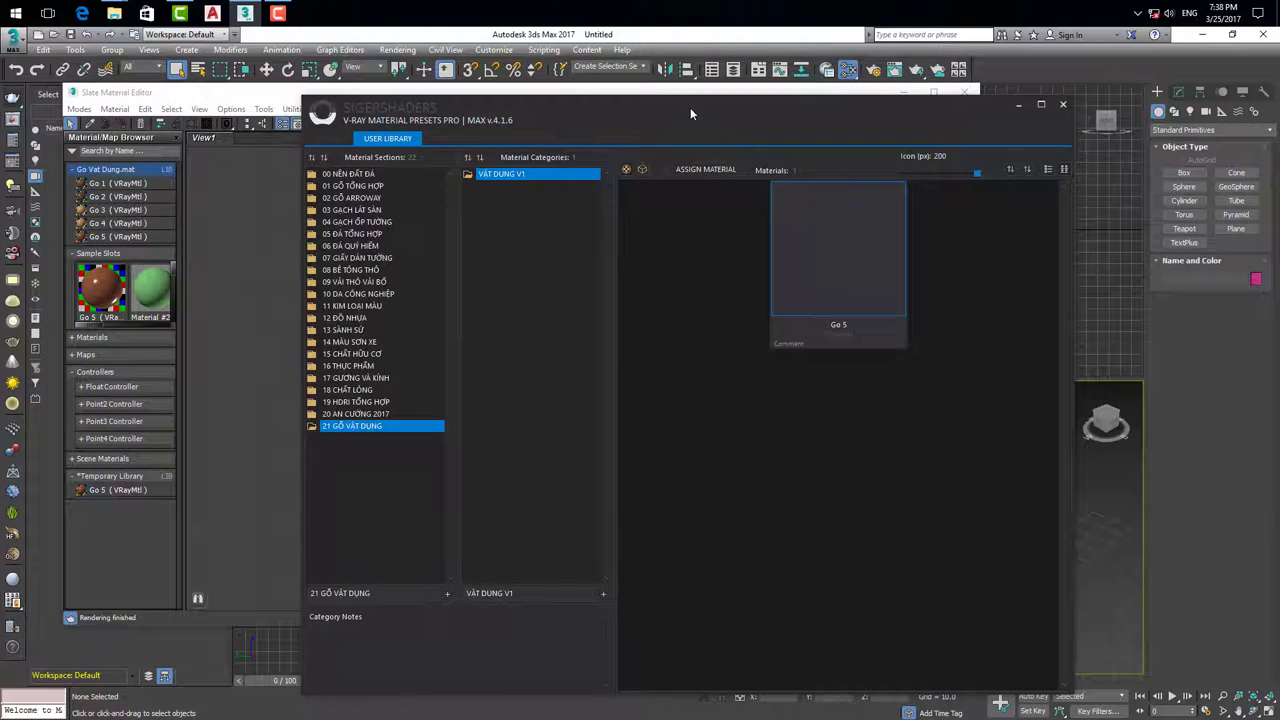
pyautogui.moveTo(690, 107); pyautogui.dragTo(776, 113)
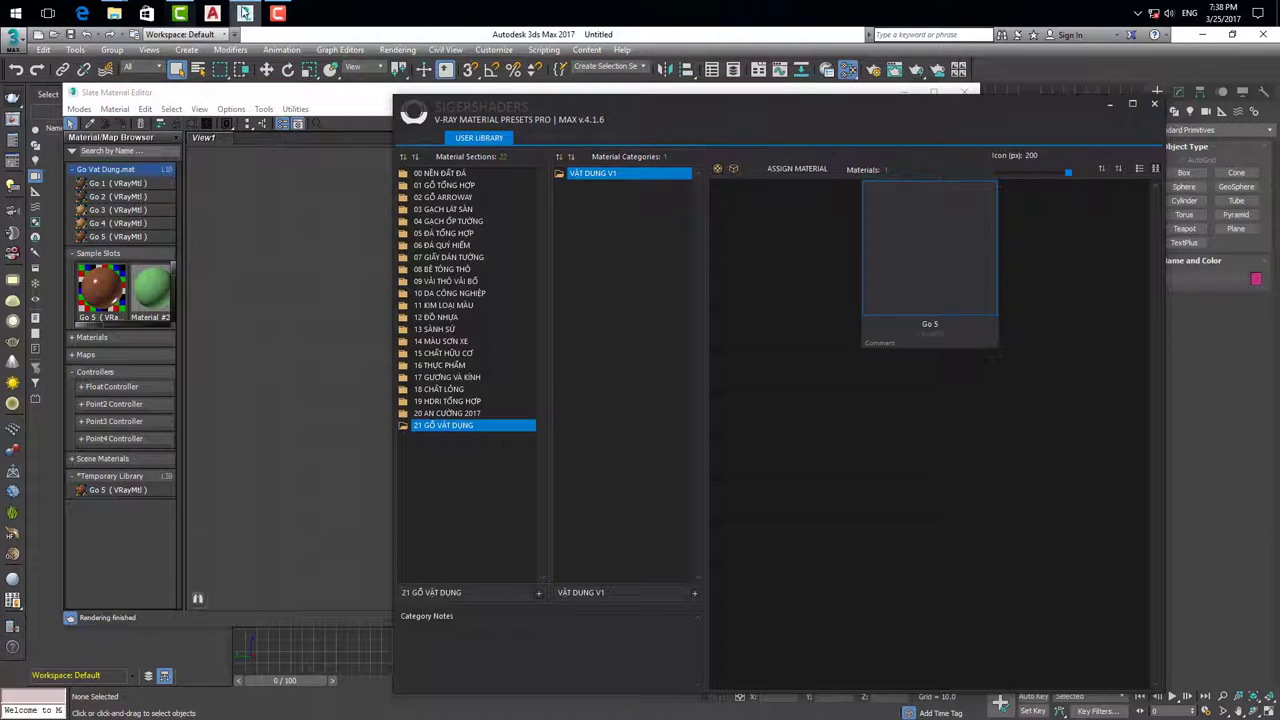
pyautogui.moveTo(114, 13)
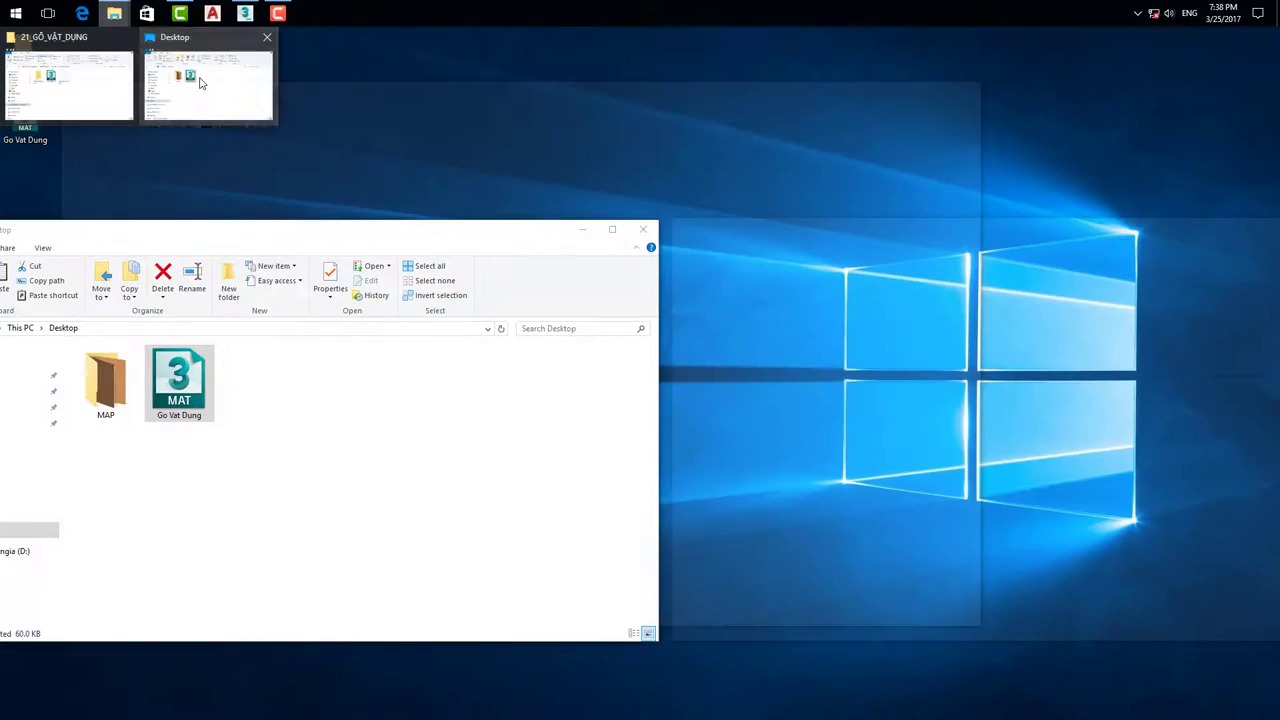
# Step: Restore the Desktop and 21_GỖ_VẬT_DỤNG Explorer windows and arrange them side by side
pyautogui.click(200, 82)
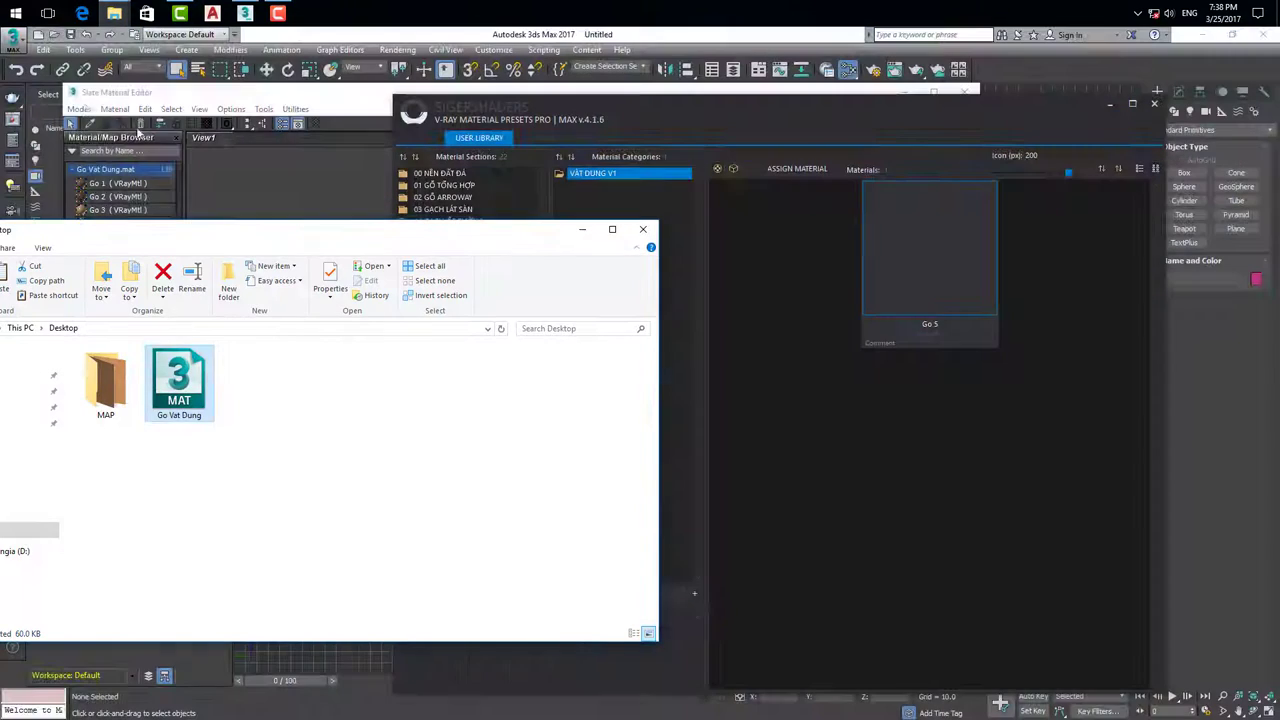
pyautogui.click(75, 82)
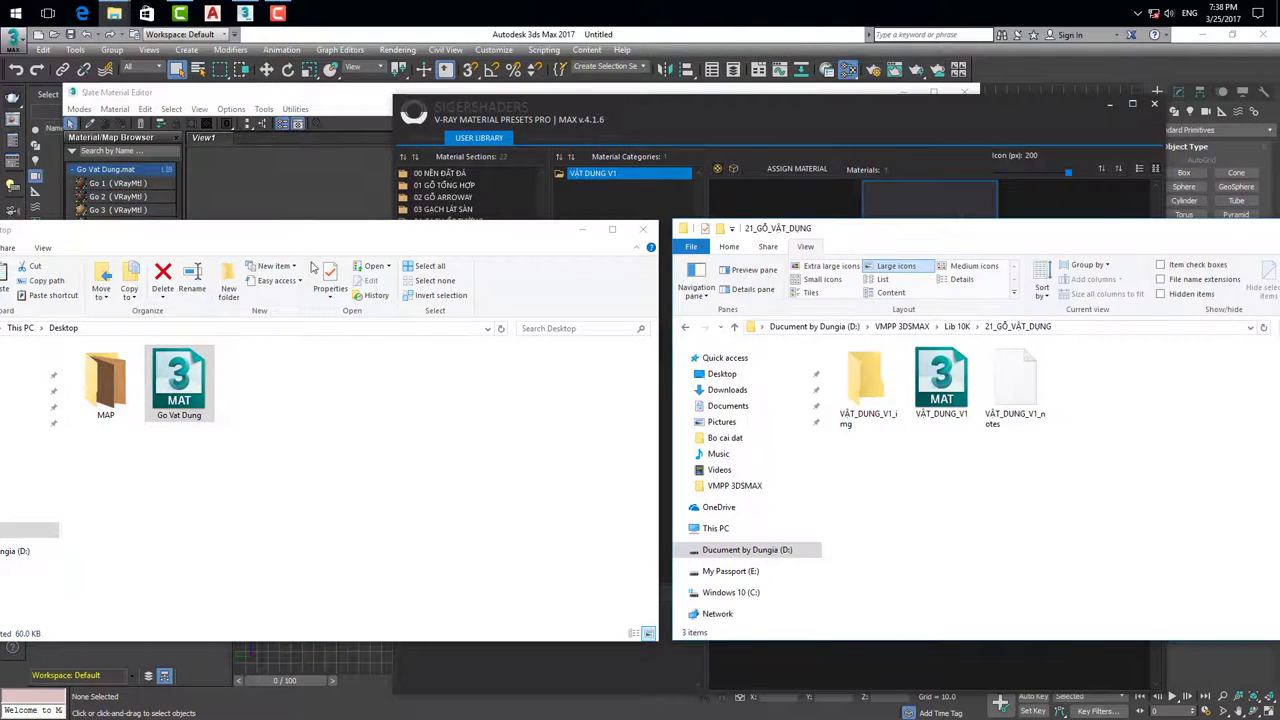
pyautogui.moveTo(142, 229); pyautogui.dragTo(234, 279)
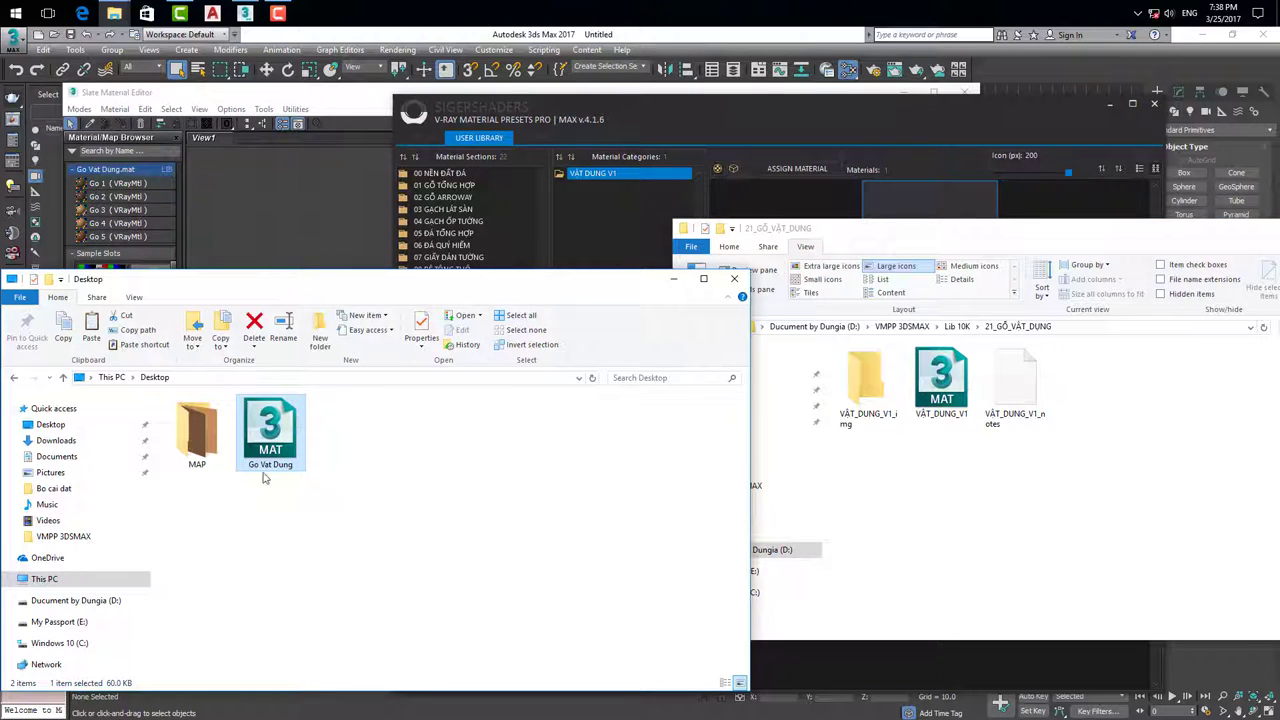
pyautogui.moveTo(462, 286); pyautogui.dragTo(411, 294)
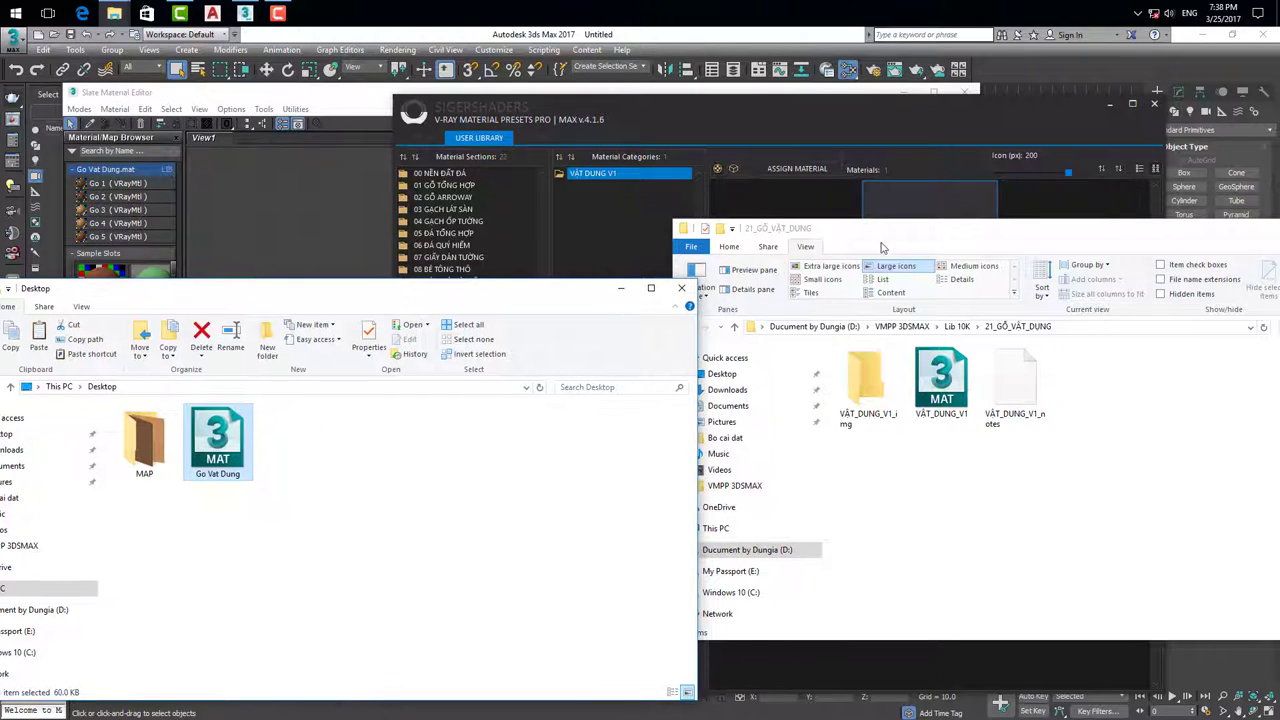
pyautogui.moveTo(884, 248); pyautogui.dragTo(906, 316)
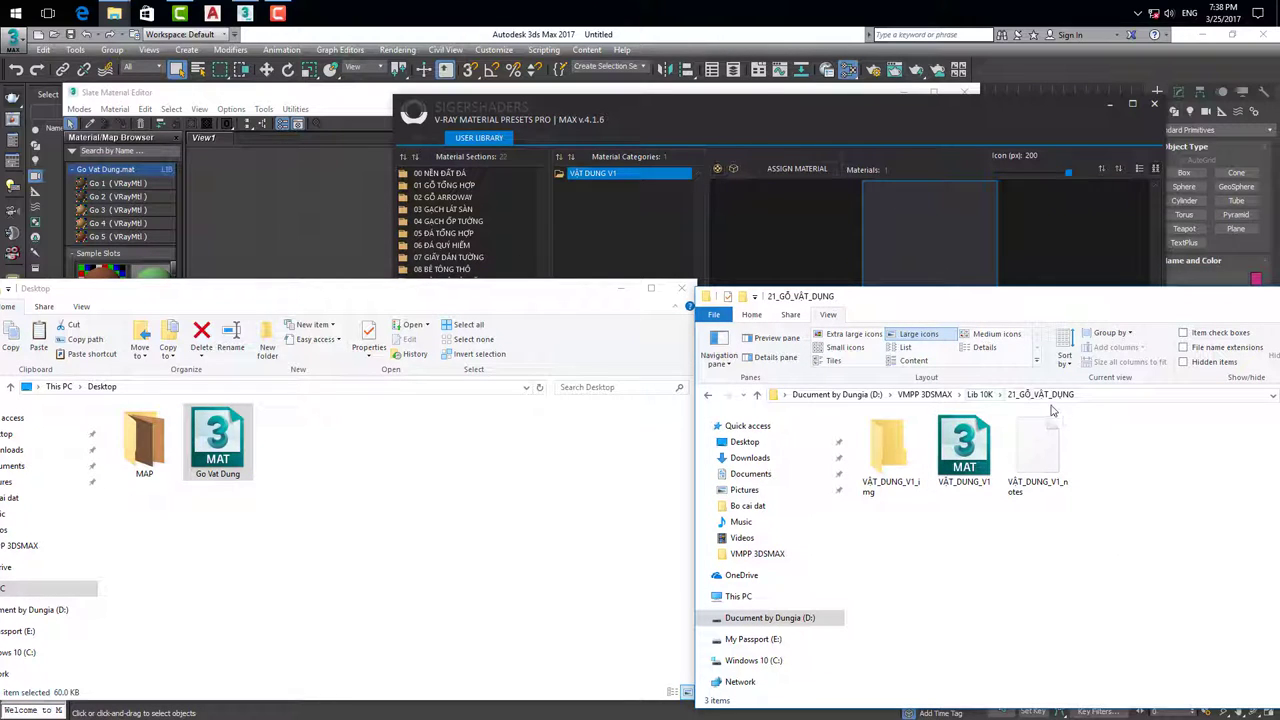
pyautogui.moveTo(570, 290)
pyautogui.mouseDown()
pyautogui.moveTo(476, 433)
pyautogui.moveTo(458, 504)
pyautogui.mouseUp()
# Step: Go up to Lib 10K, reopen 21_GỖ_VẬT_DỤNG and select the VẬT_DỤNG_V1 file
pyautogui.click(757, 395)
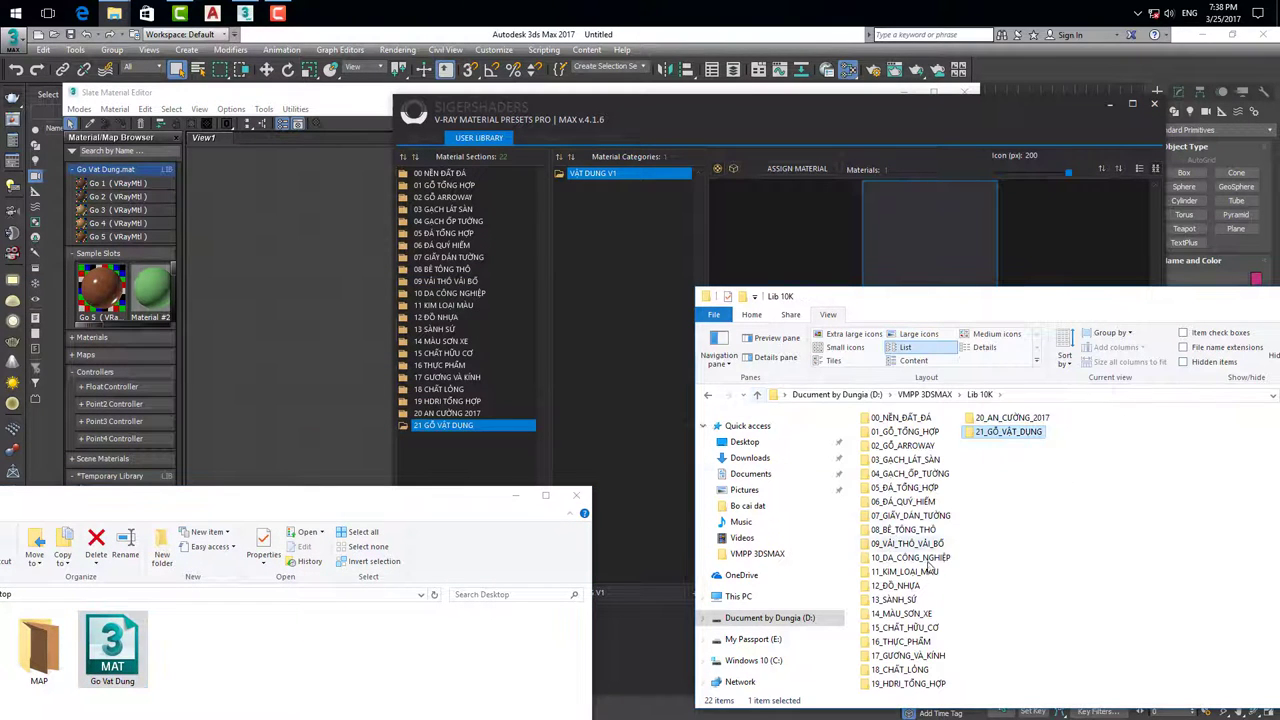
pyautogui.doubleClick(1000, 432)
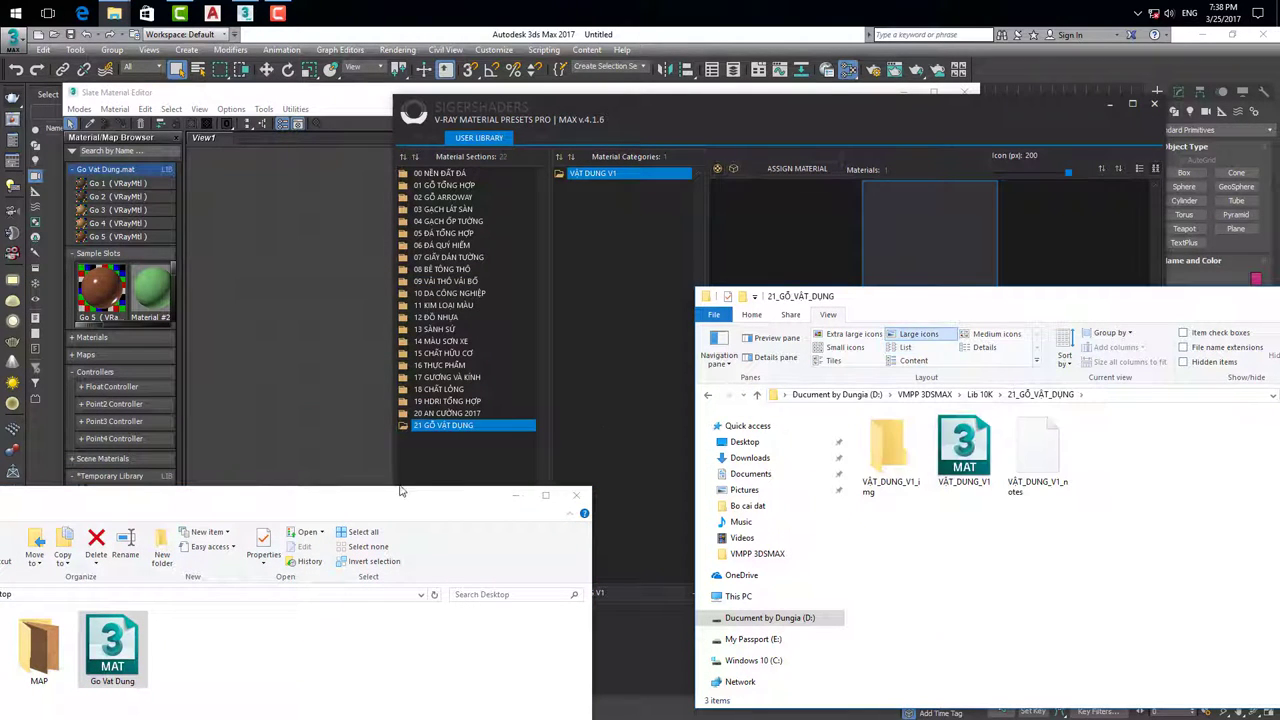
pyautogui.moveTo(399, 491); pyautogui.dragTo(465, 241)
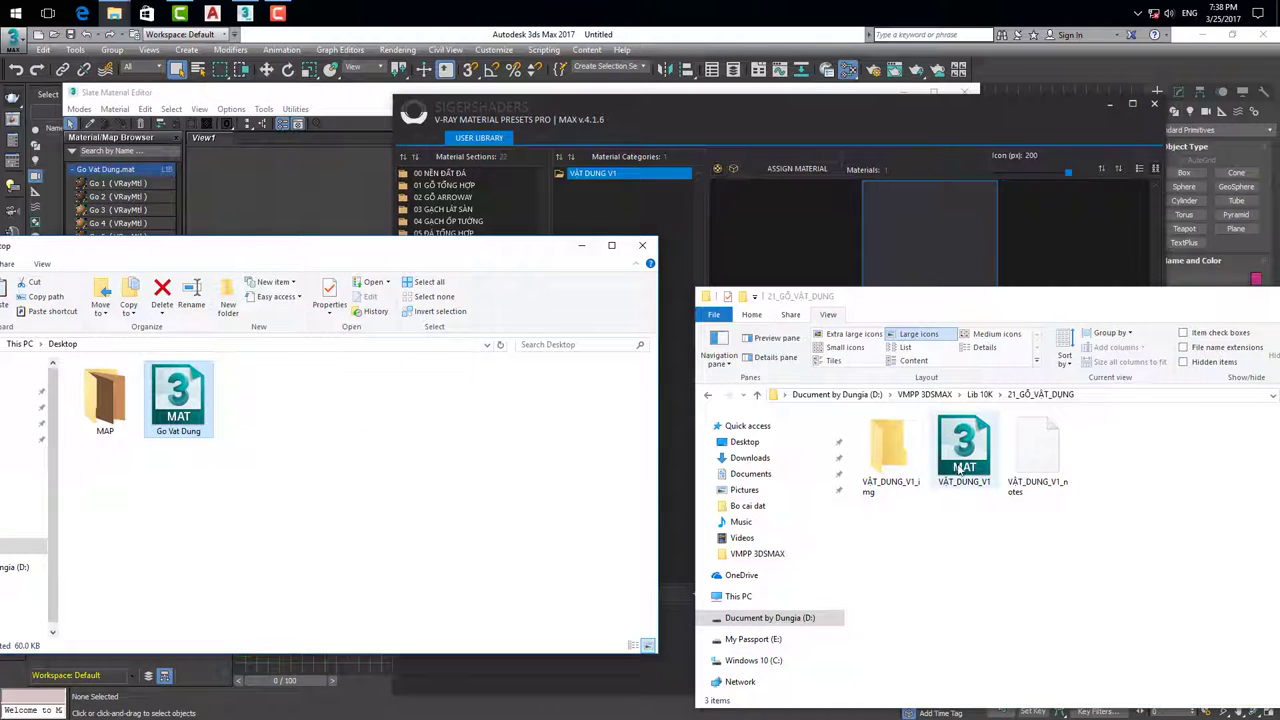
pyautogui.click(960, 468)
# Step: Copy the VẬT_DỤNG_V1 file name from the library folder
pyautogui.rightClick(961, 467)
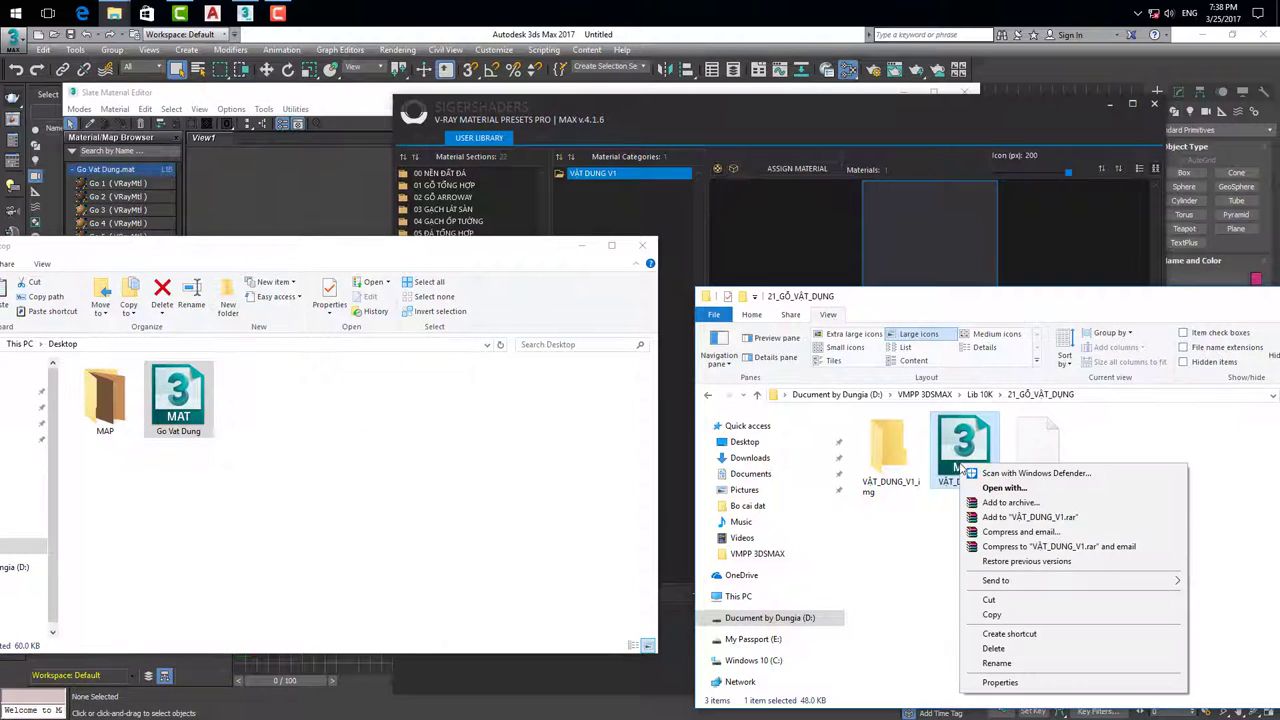
pyautogui.click(1000, 663)
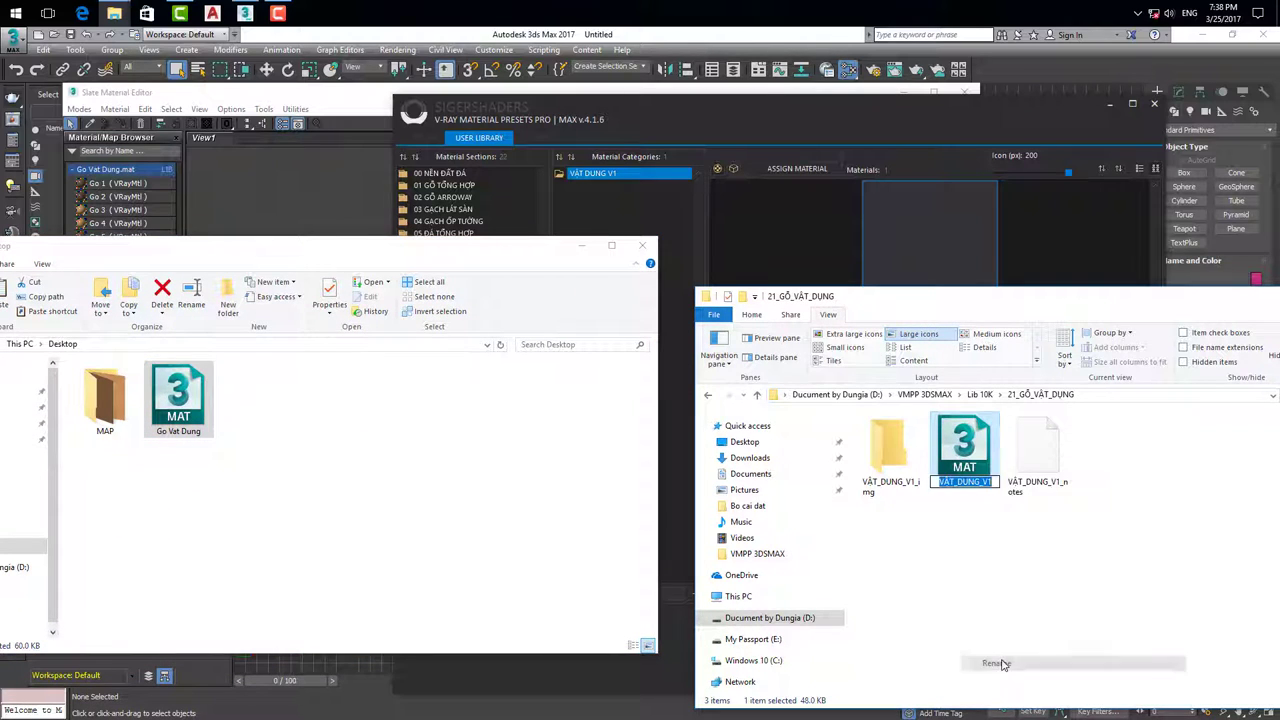
pyautogui.rightClick(961, 486)
pyautogui.click(1000, 522)
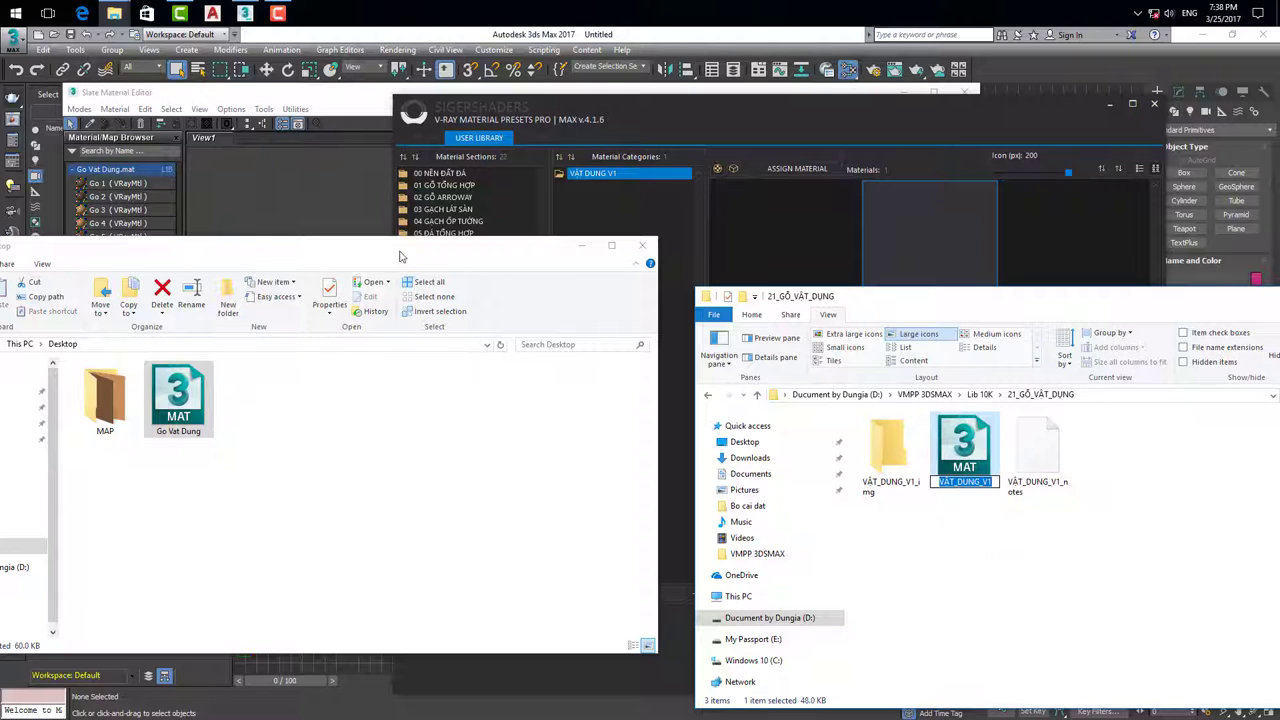
# Step: Rename the Desktop's Go Vat Dung file to the copied VẬT_DUNG_V1 name
pyautogui.moveTo(399, 257); pyautogui.dragTo(488, 254)
pyautogui.rightClick(259, 406)
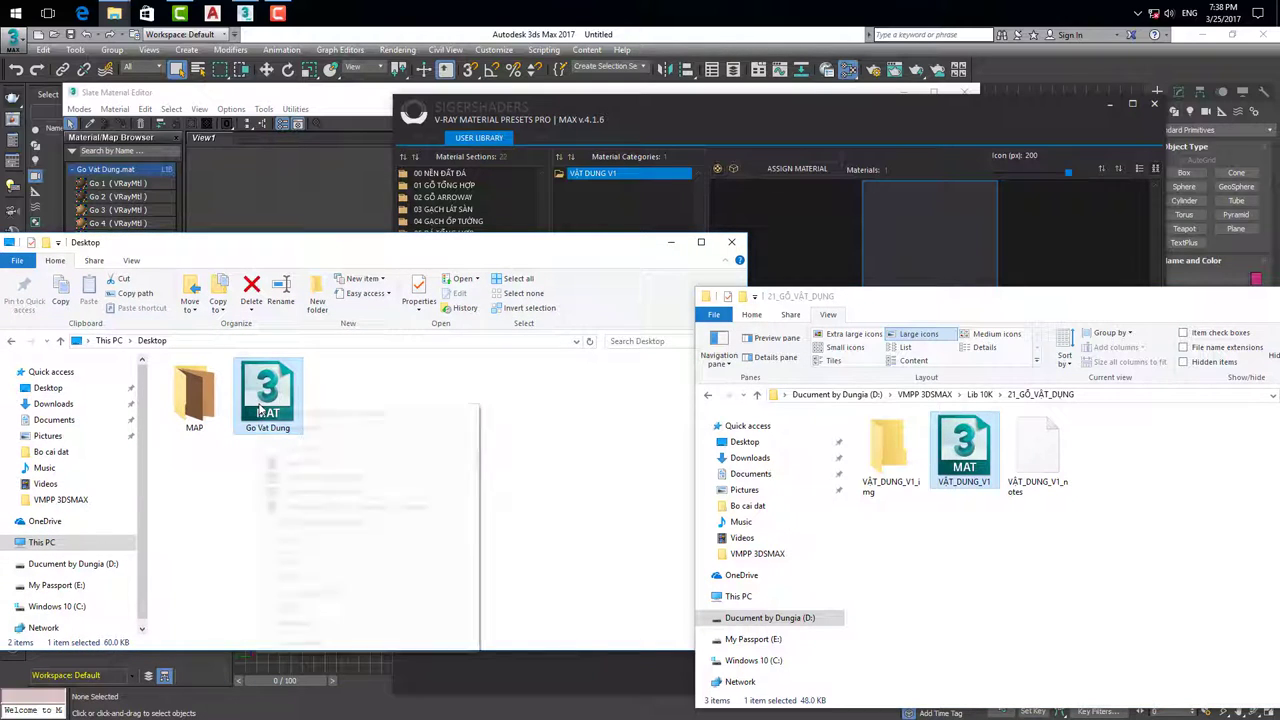
pyautogui.rightClick(256, 374)
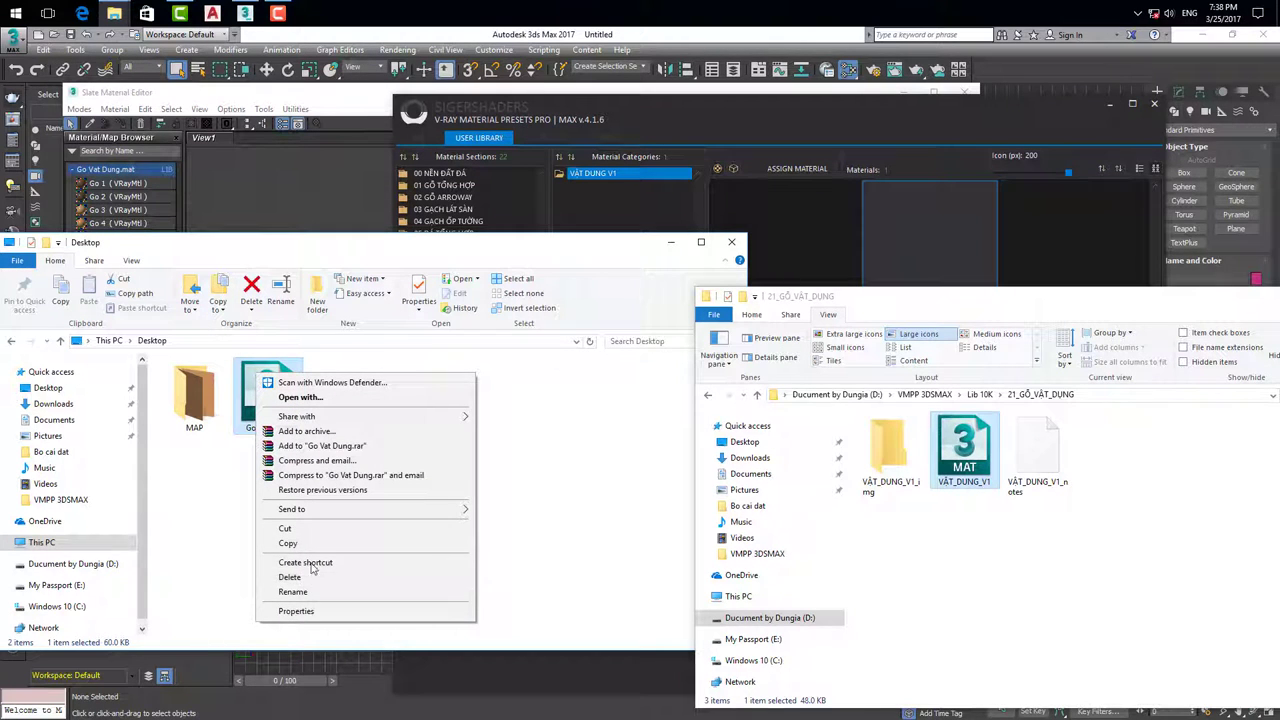
pyautogui.click(304, 594)
pyautogui.rightClick(270, 432)
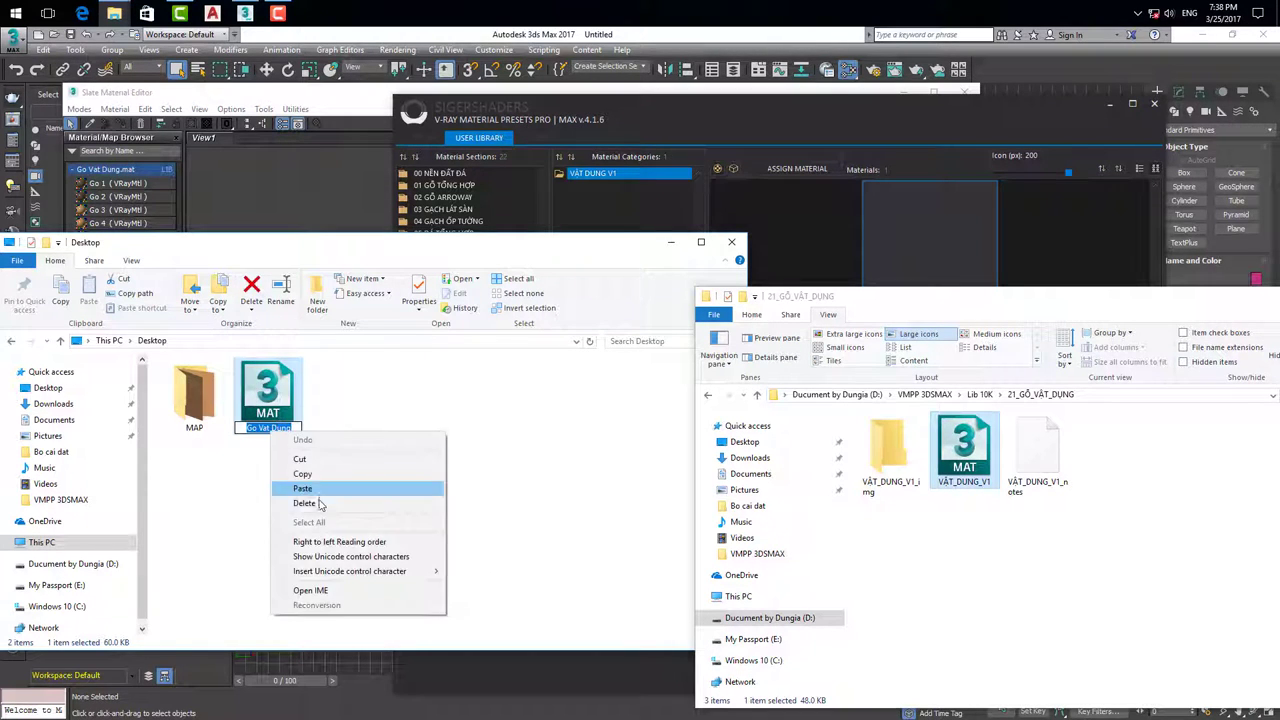
pyautogui.click(320, 503)
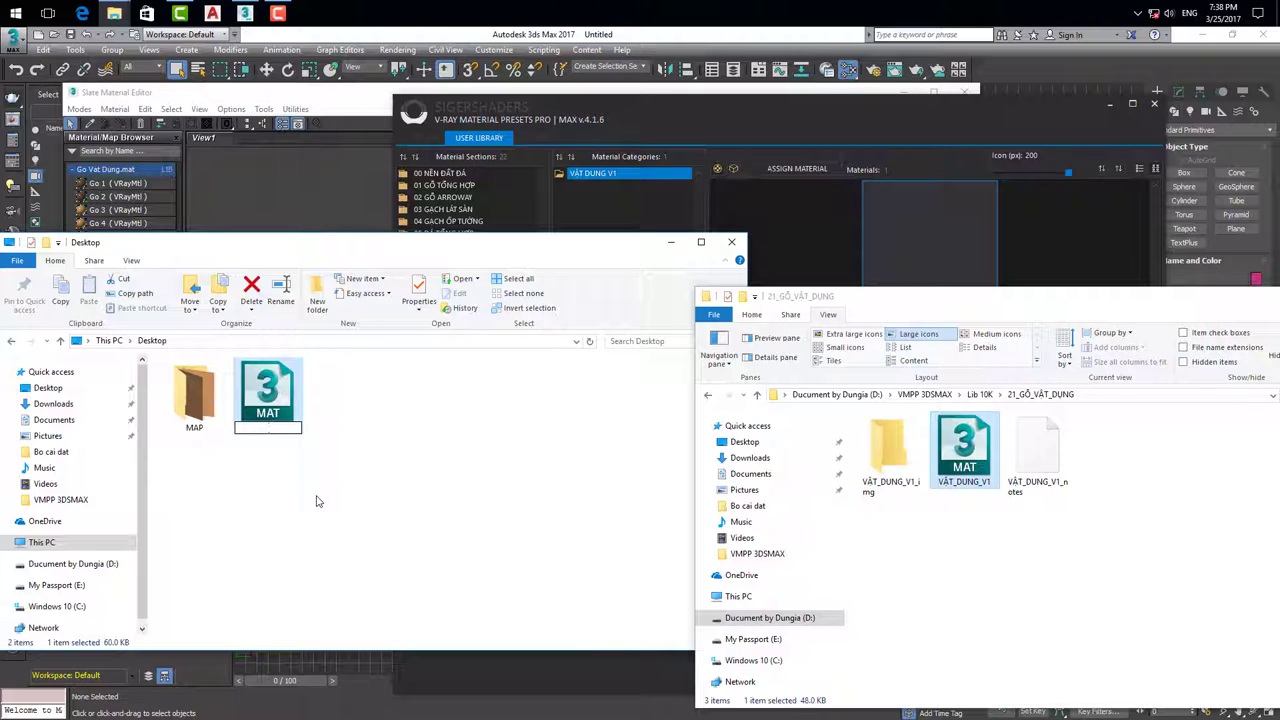
pyautogui.rightClick(268, 427)
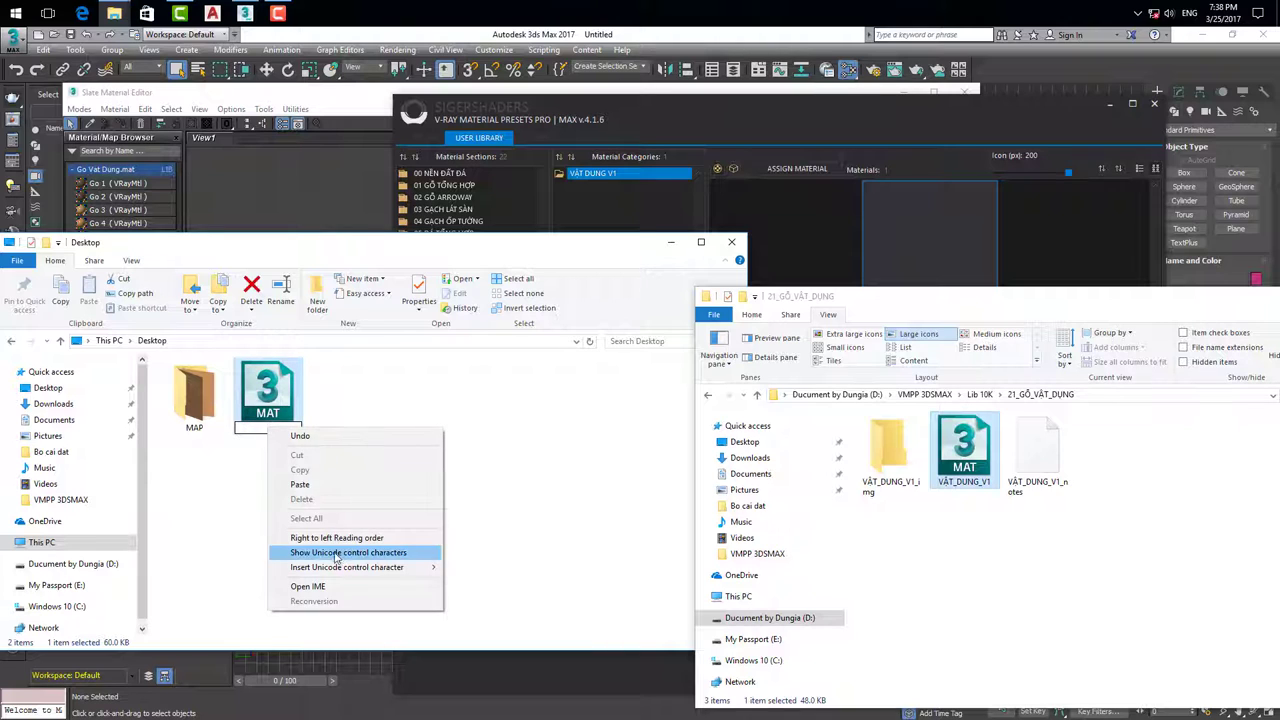
pyautogui.click(320, 487)
pyautogui.press('Return')
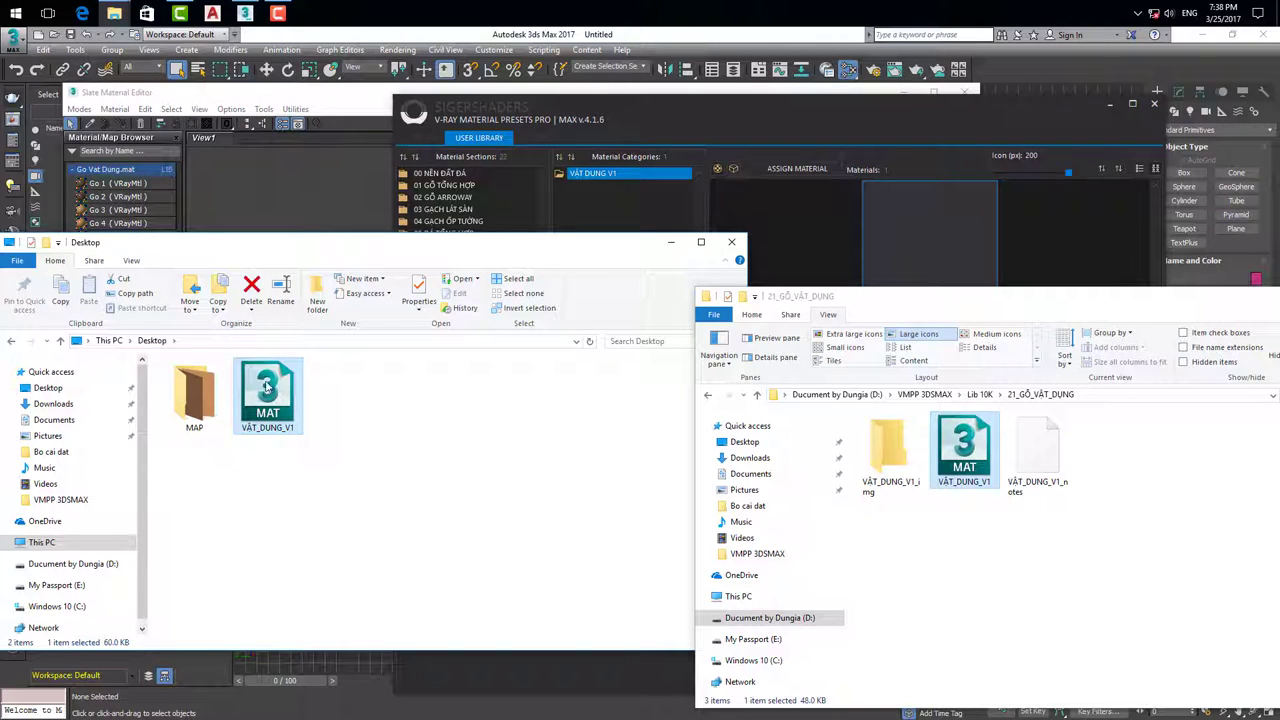
# Step: Copy the Desktop VẬT_DUNG_V1 file into 21_GỖ_VẬT_DỤNG, replacing the existing one
pyautogui.rightClick(268, 387)
pyautogui.click(310, 552)
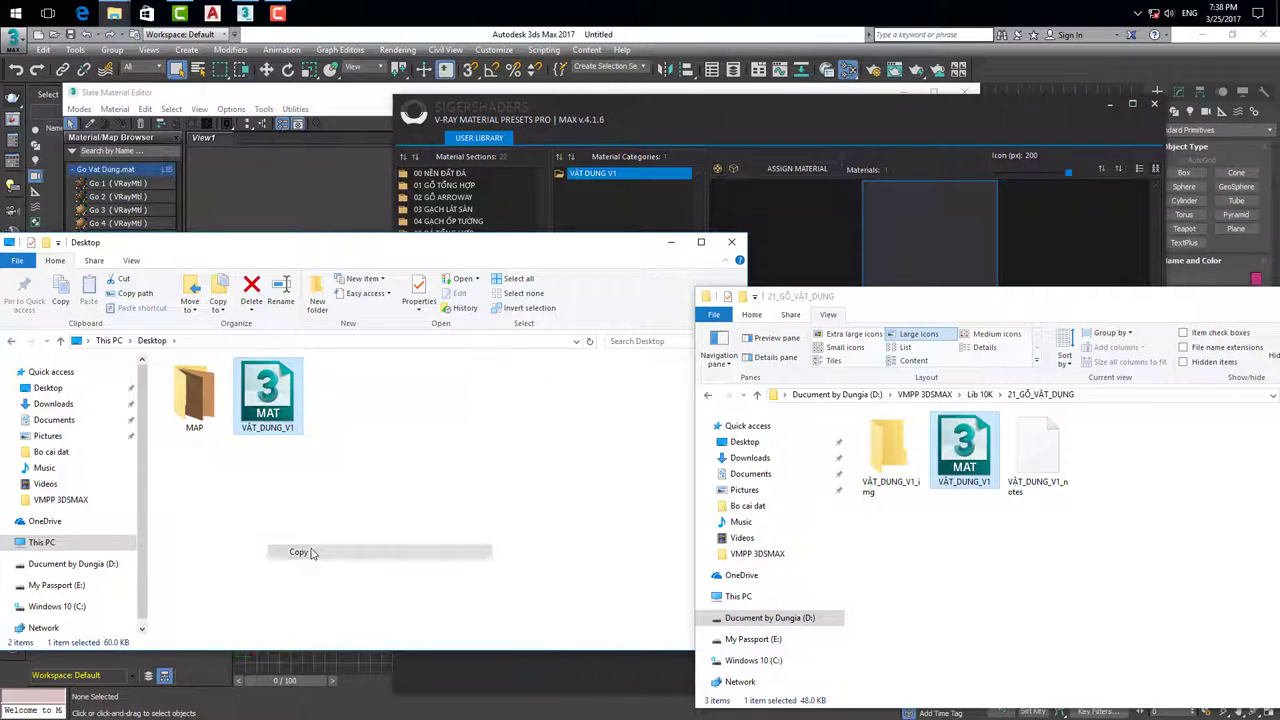
pyautogui.rightClick(938, 544)
pyautogui.click(962, 427)
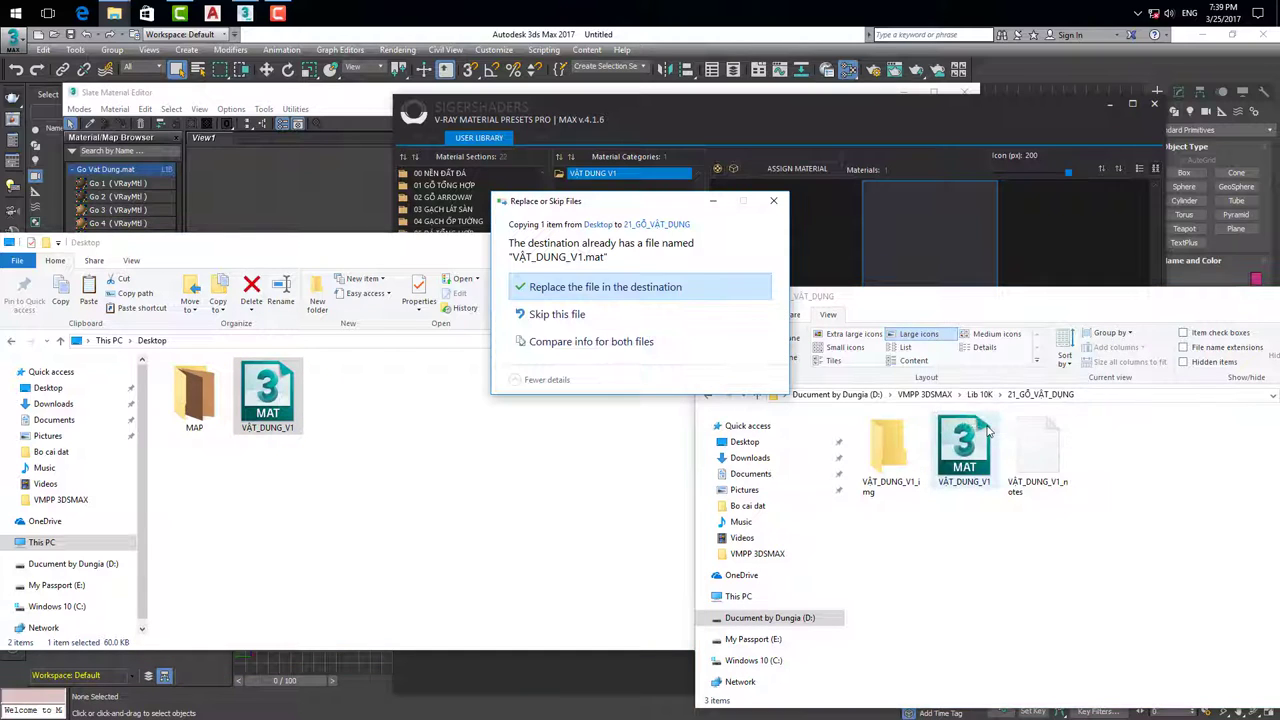
pyautogui.click(559, 289)
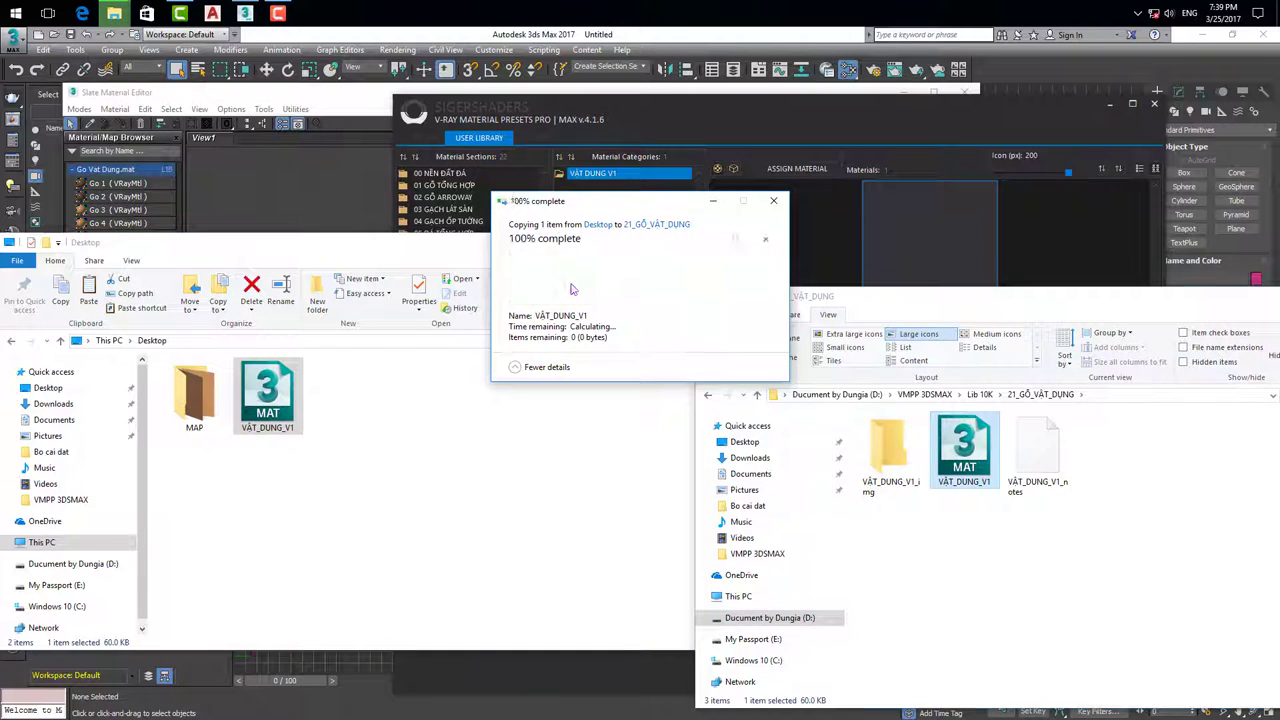
# Step: Bring the V-Ray presets library forward and refresh its user library listing
pyautogui.click(716, 118)
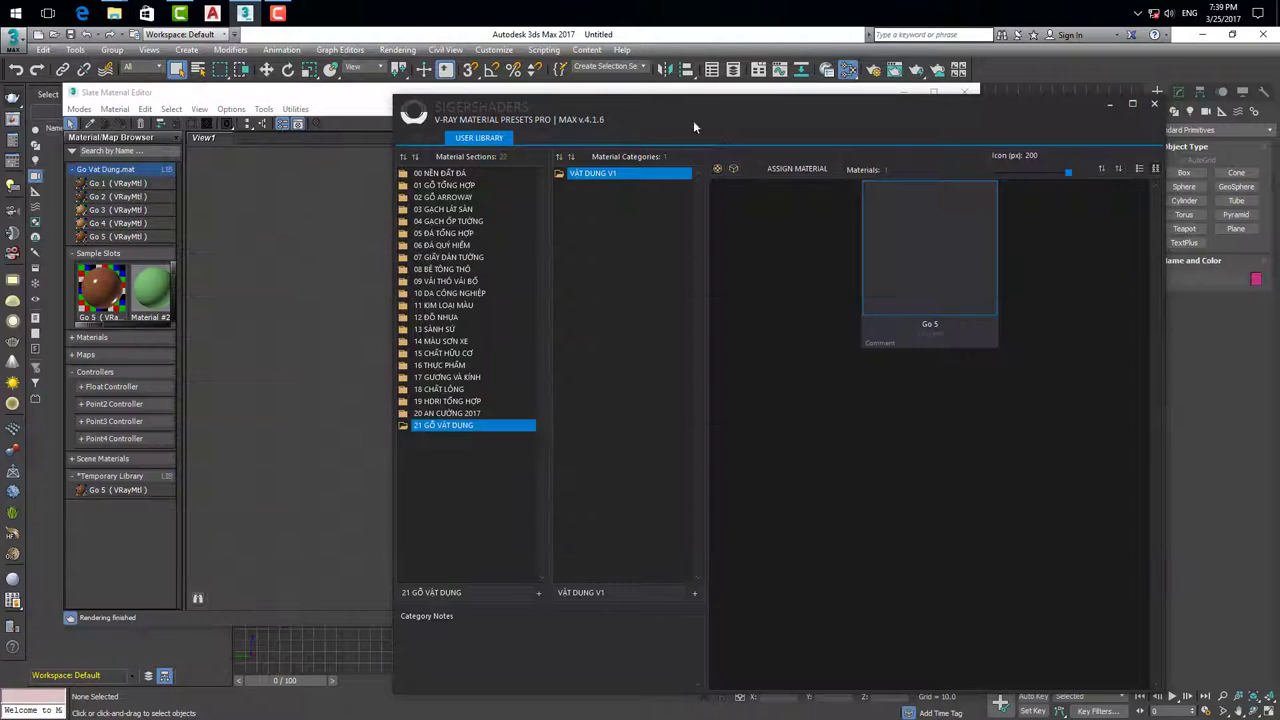
pyautogui.click(430, 136)
pyautogui.click(485, 136)
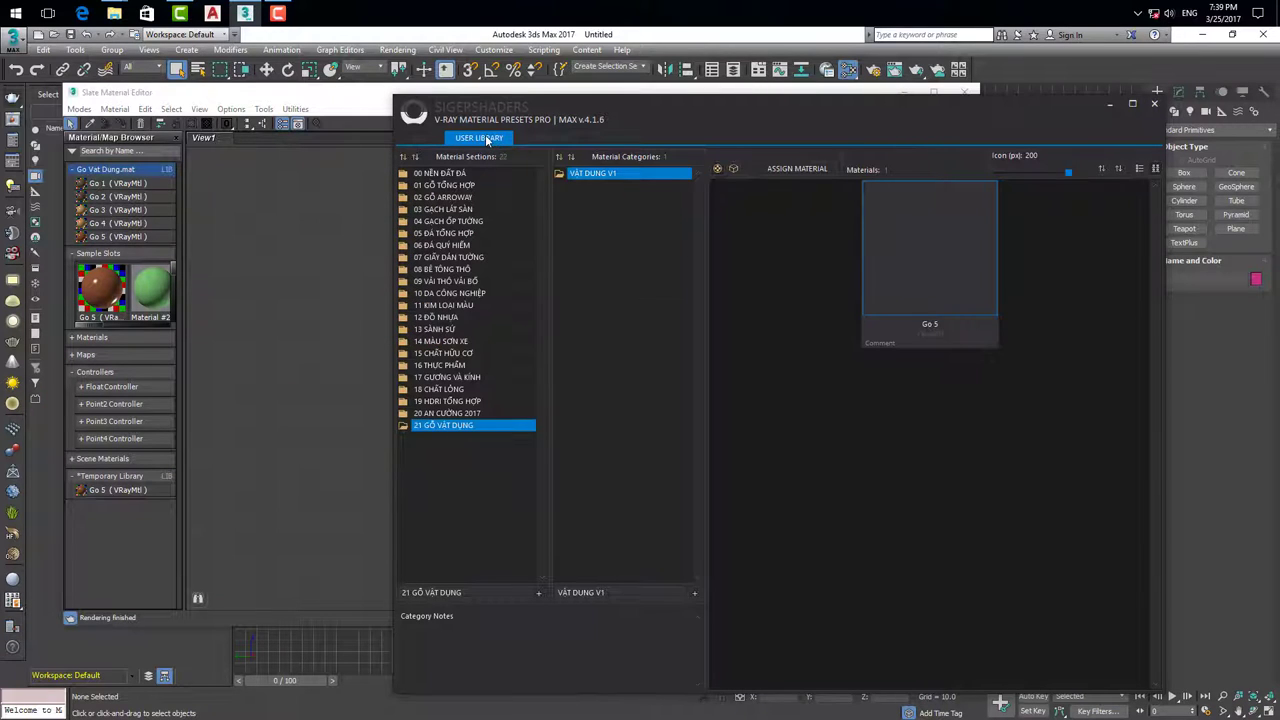
# Step: Reselect section 21 GỖ VẬT DỤNG and category VẬT DỤNG V1 to list Go 1–Go 5
pyautogui.click(446, 413)
pyautogui.click(446, 425)
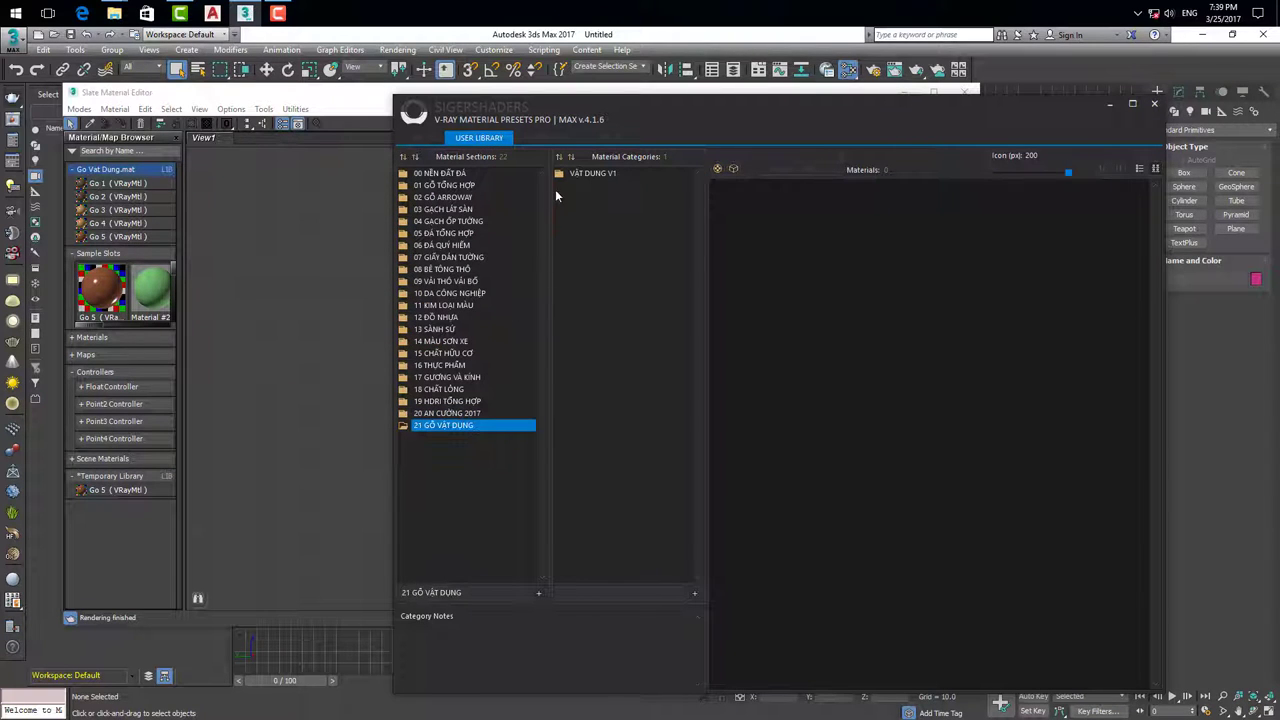
pyautogui.click(560, 176)
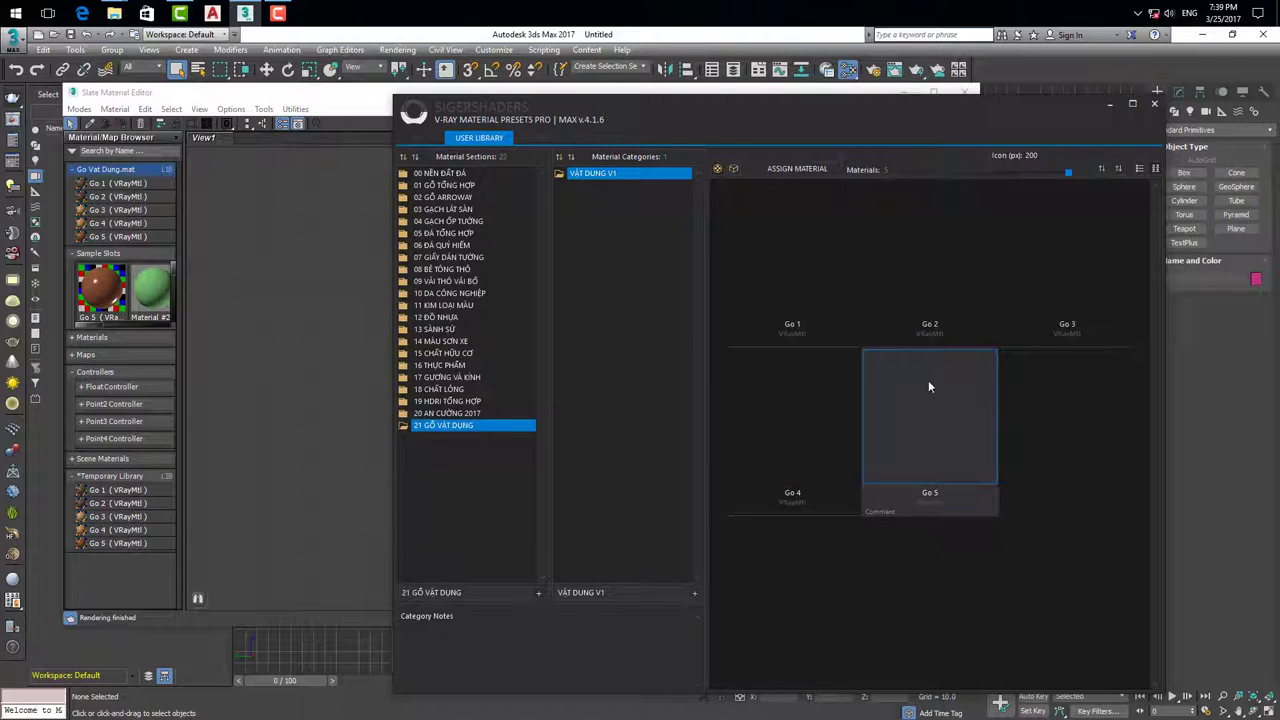
pyautogui.moveTo(753, 104); pyautogui.dragTo(642, 97)
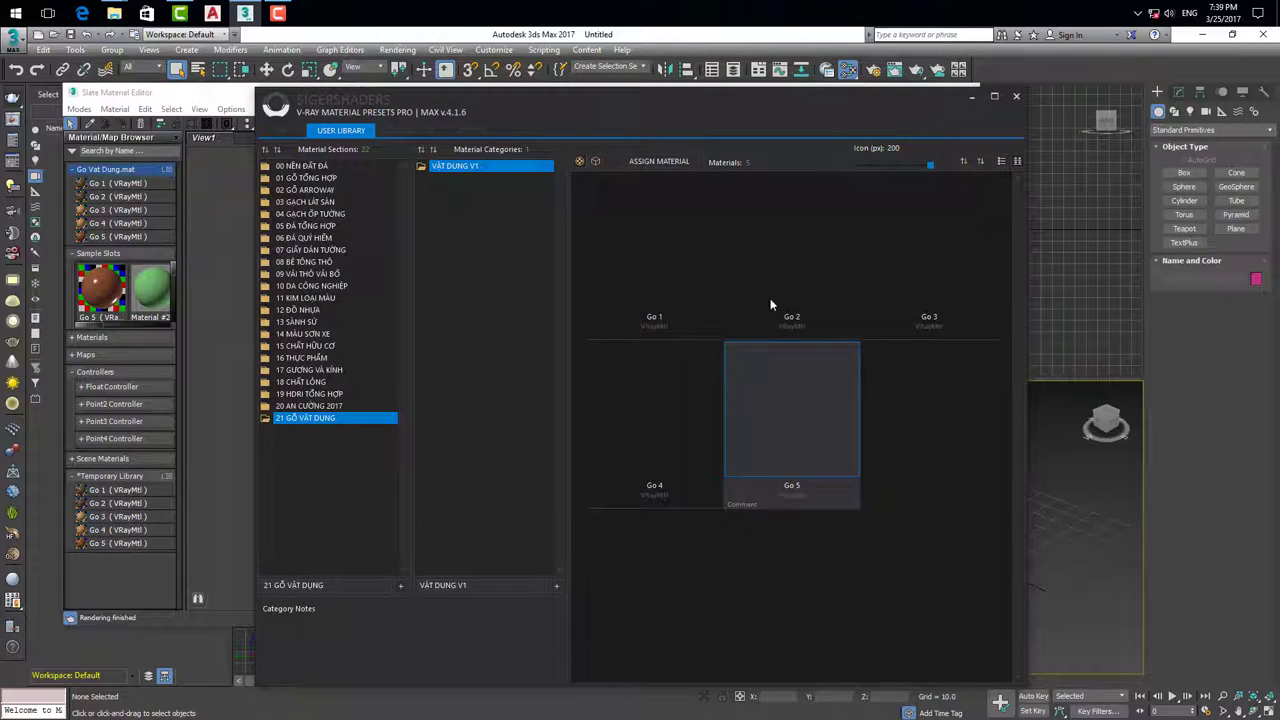
pyautogui.moveTo(676, 96); pyautogui.dragTo(704, 77)
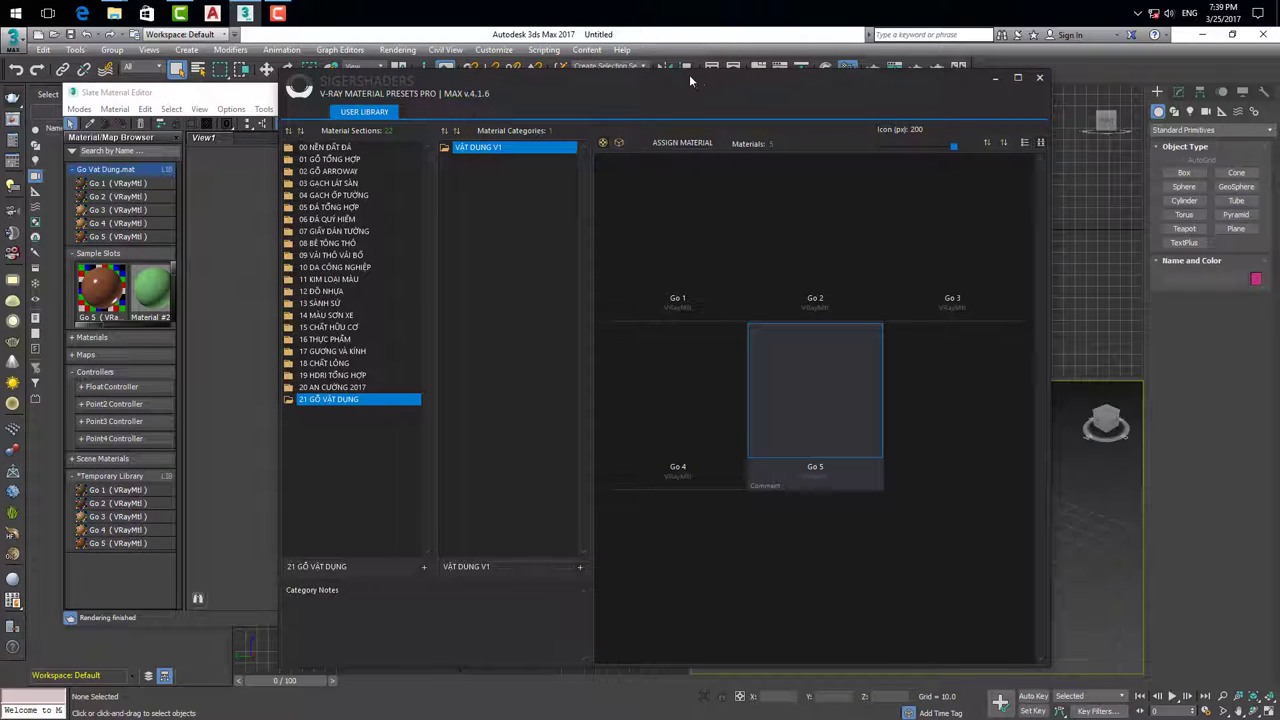
pyautogui.moveTo(689, 80)
pyautogui.mouseDown()
pyautogui.moveTo(663, 82)
pyautogui.moveTo(664, 69)
pyautogui.mouseUp()
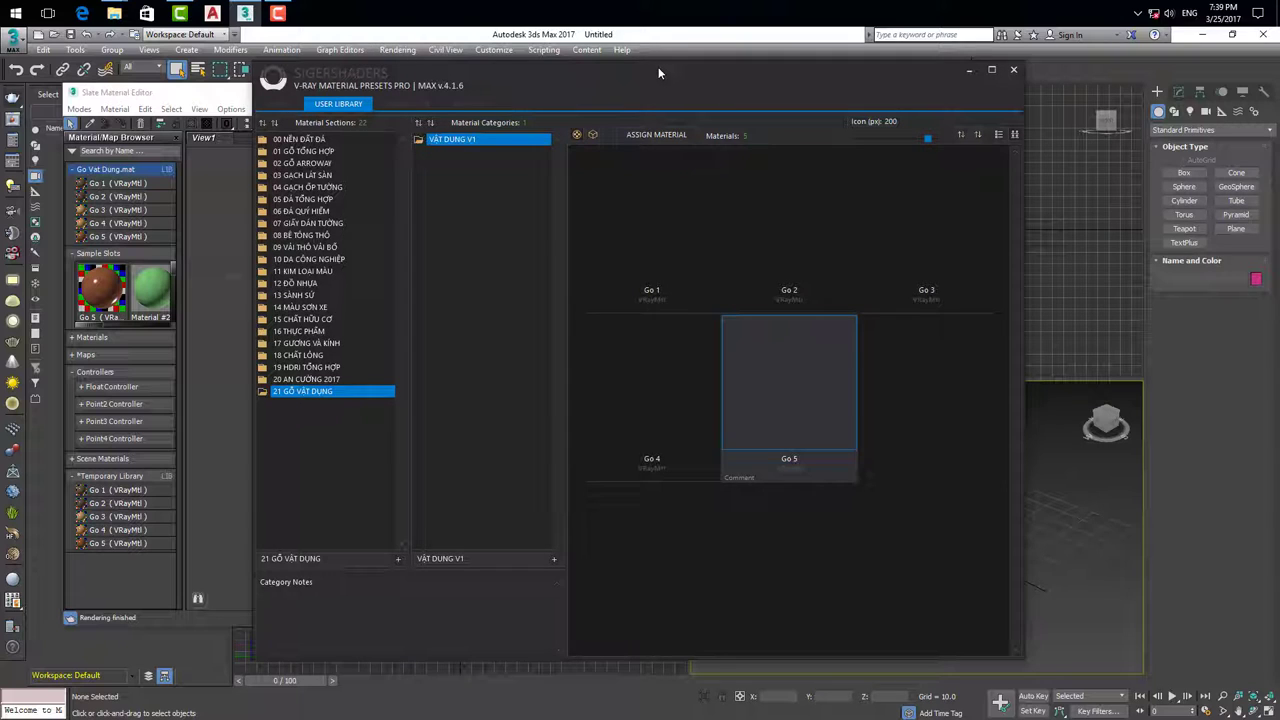
pyautogui.moveTo(663, 72); pyautogui.dragTo(672, 67)
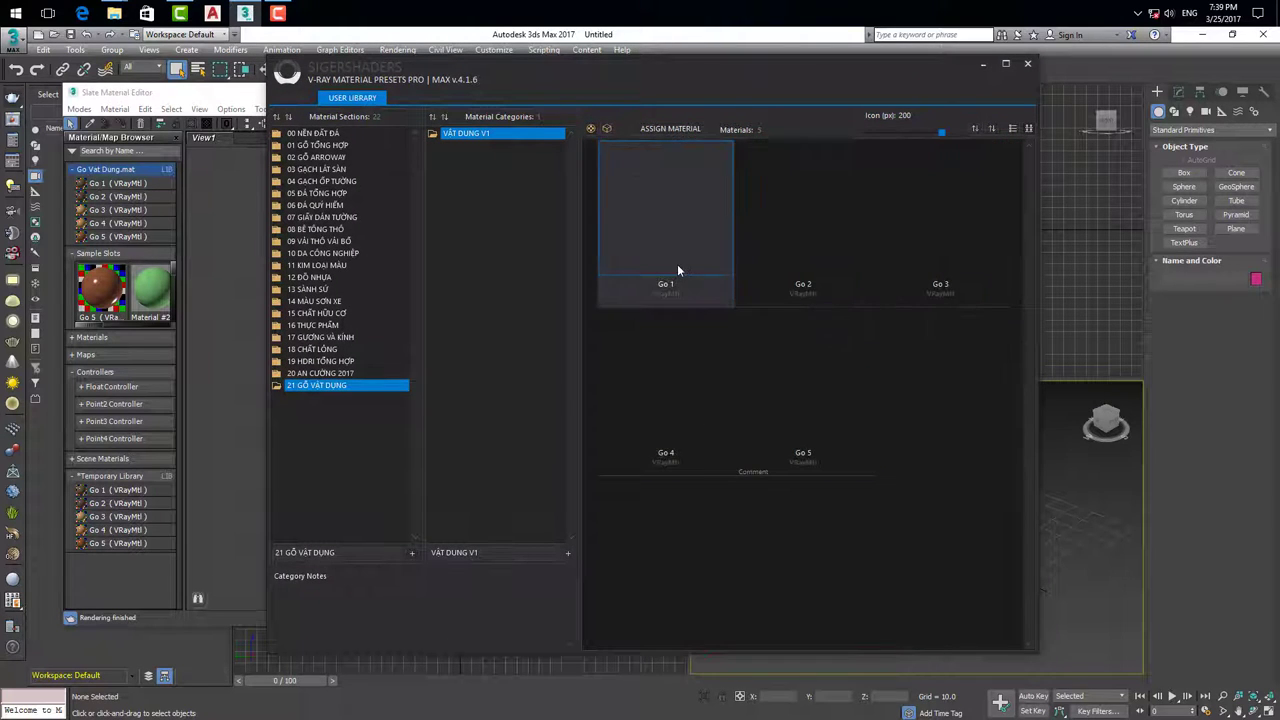
pyautogui.rightClick(461, 137)
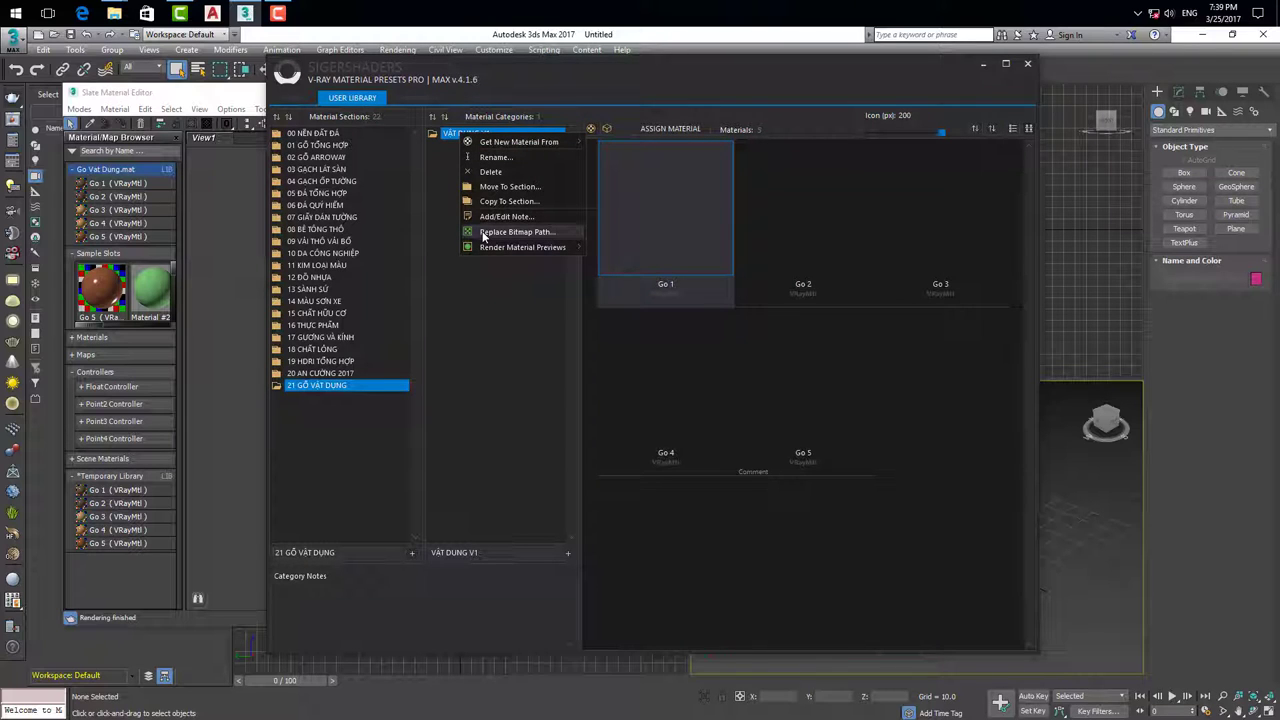
pyautogui.moveTo(522, 247)
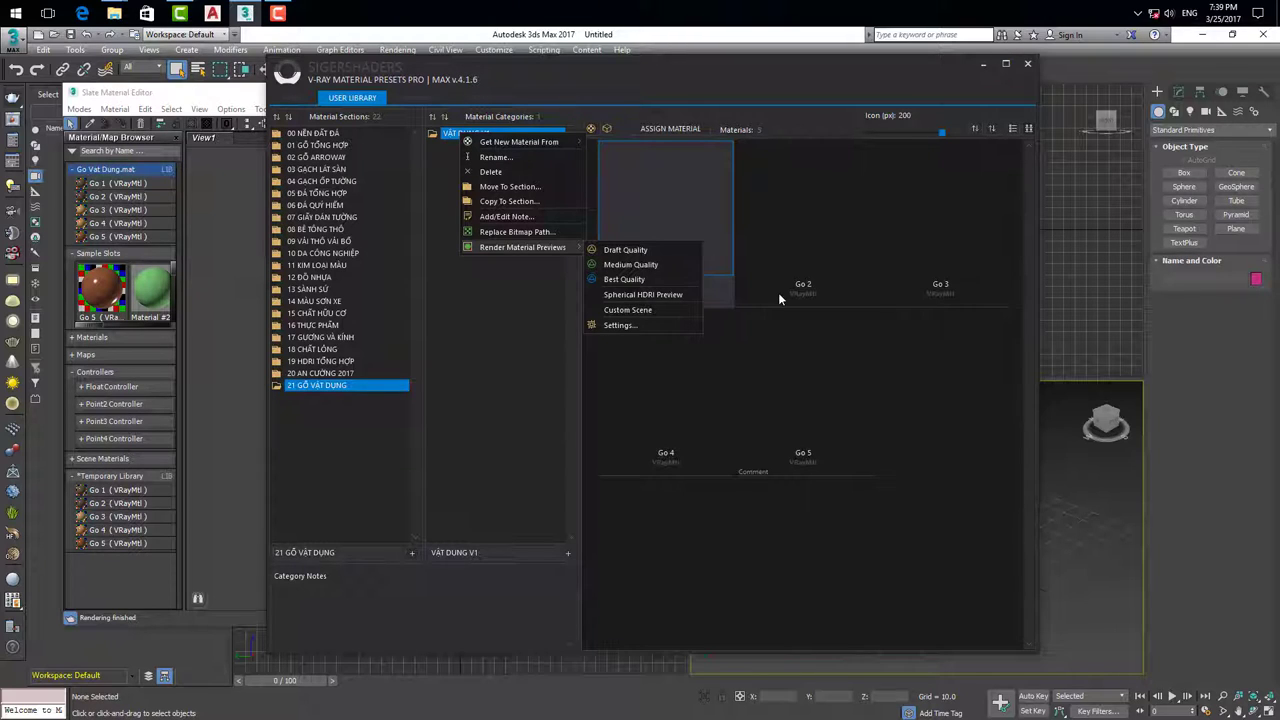
pyautogui.click(668, 197)
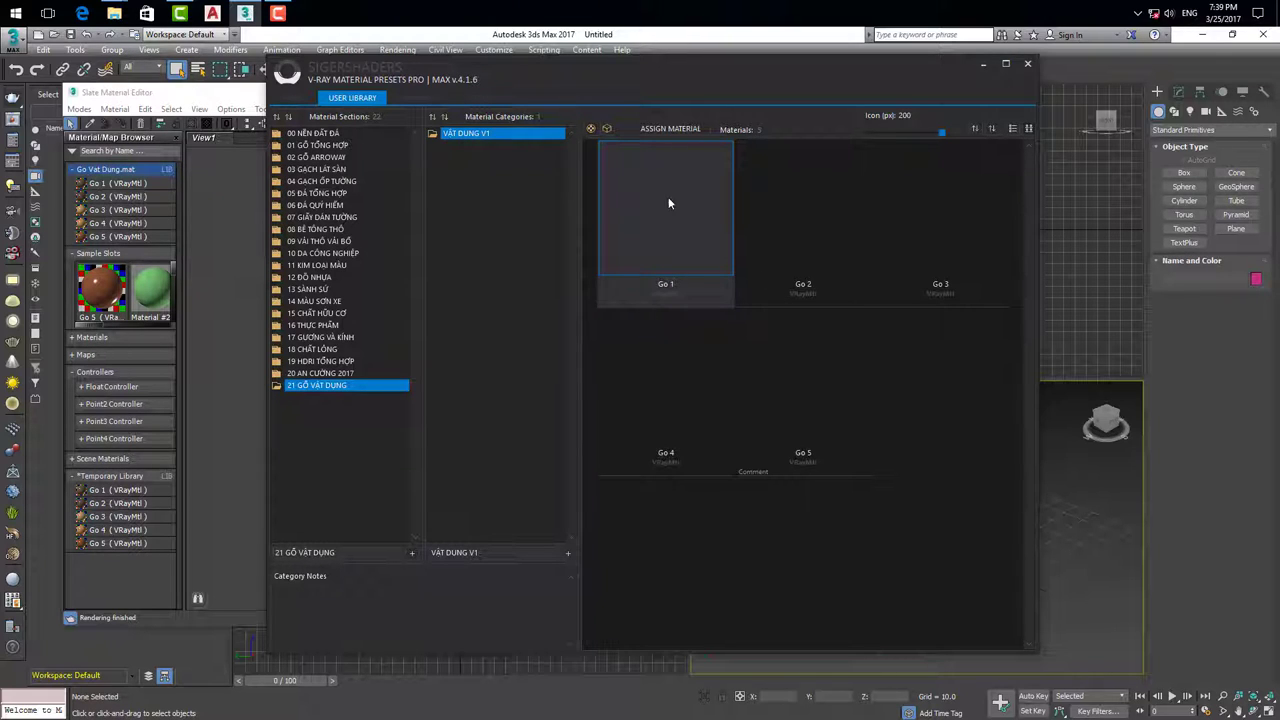
pyautogui.rightClick(461, 134)
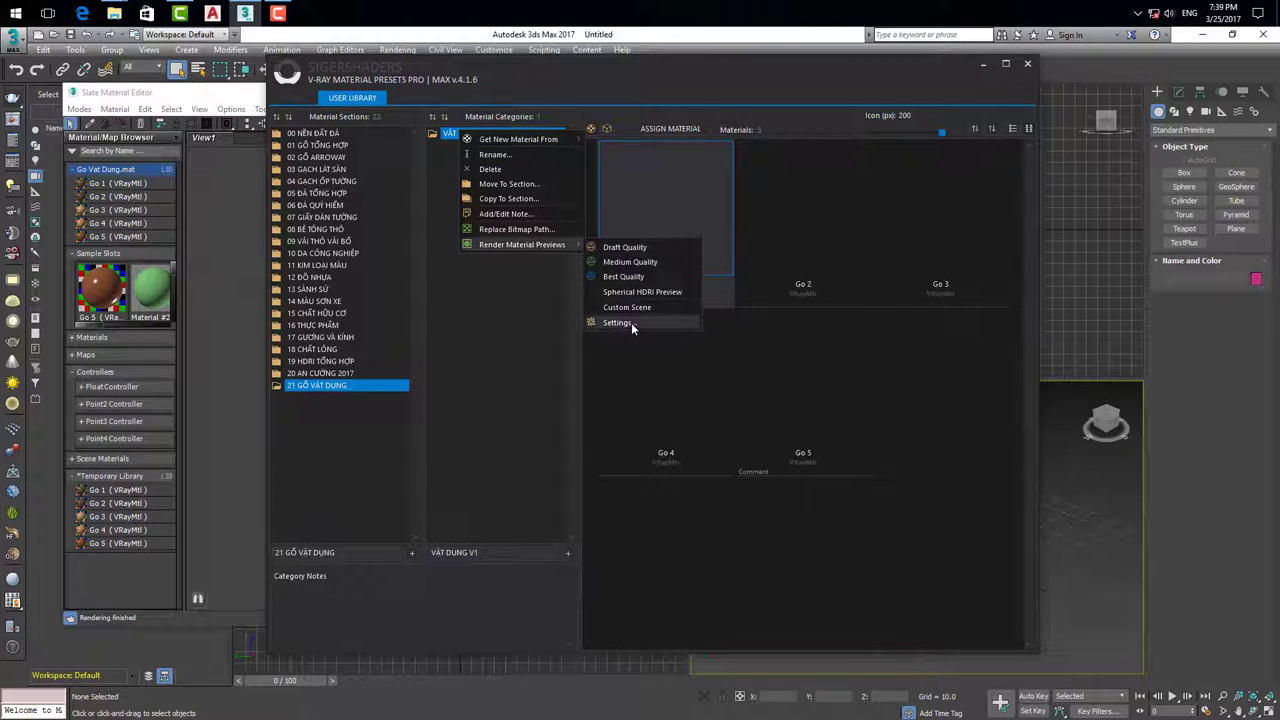
pyautogui.click(724, 72)
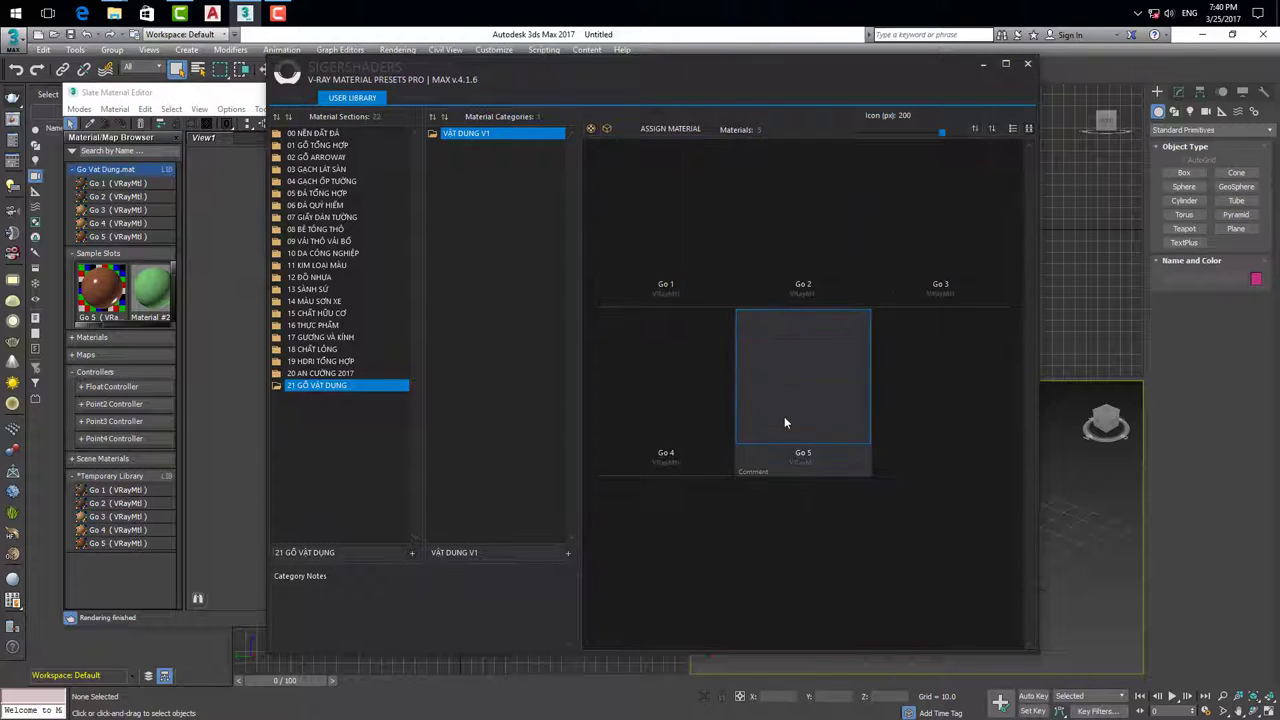
pyautogui.rightClick(657, 195)
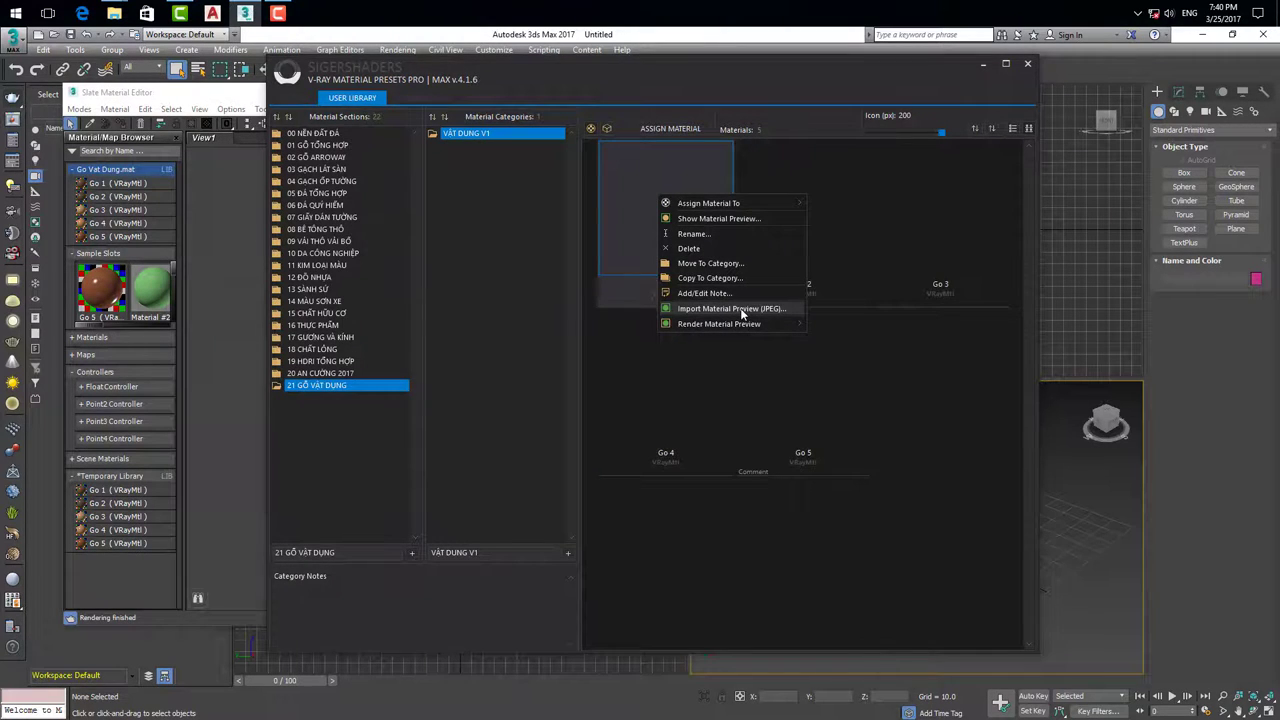
pyautogui.click(743, 309)
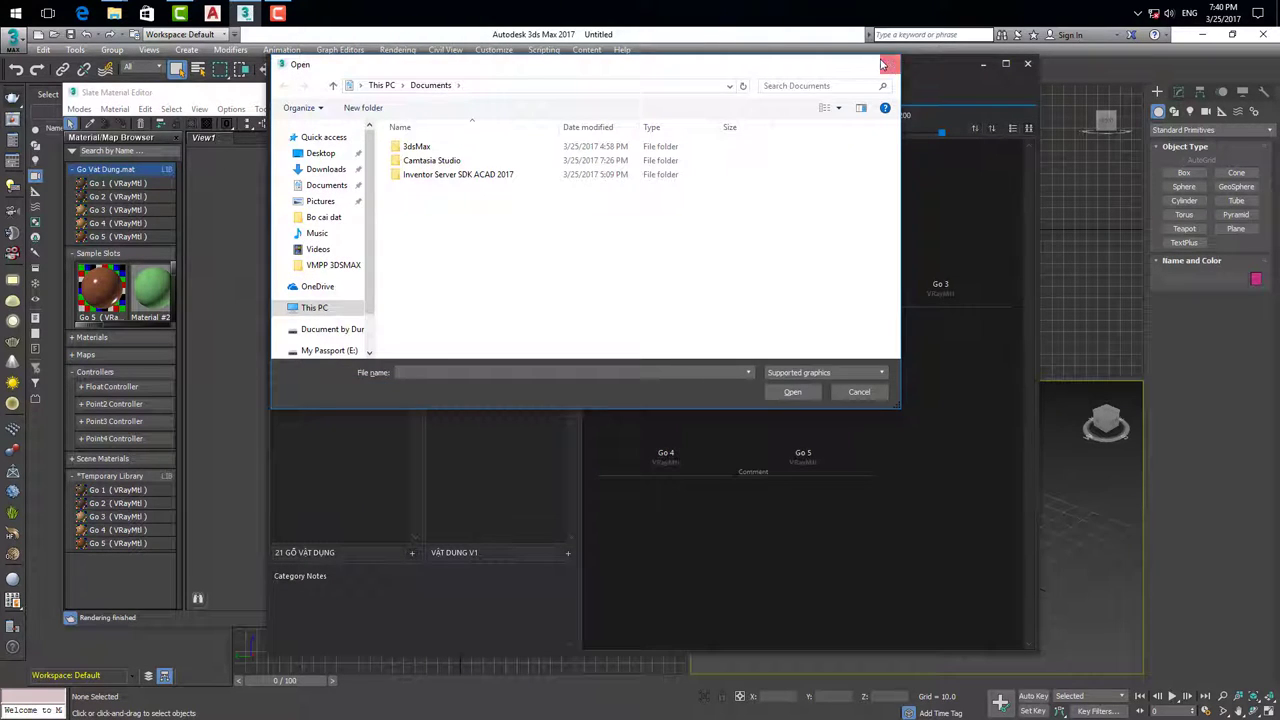
pyautogui.moveTo(824, 65); pyautogui.dragTo(824, 83)
pyautogui.click(889, 81)
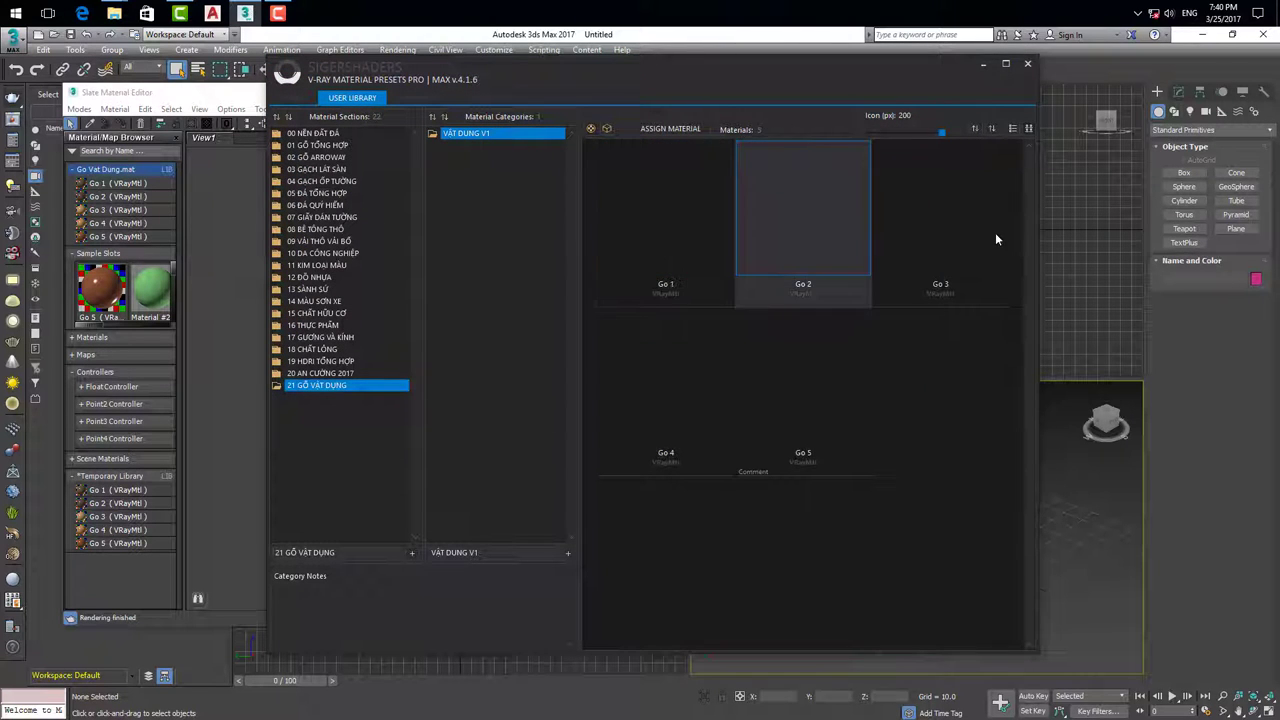
pyautogui.moveTo(114, 12)
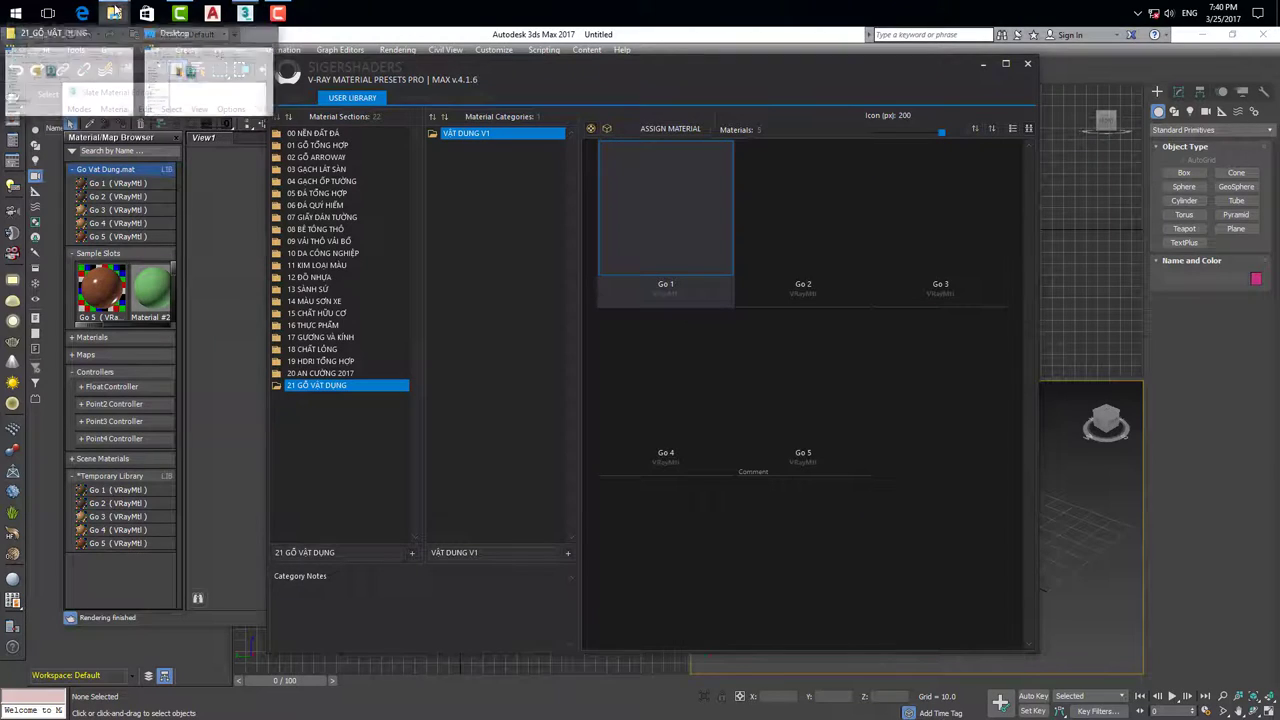
# Step: Return to the 21_GỖ_VẬT_DỤNG window, go up to Lib 10K and open 20_AN_CƯỜNG_2017
pyautogui.click(193, 102)
pyautogui.click(104, 86)
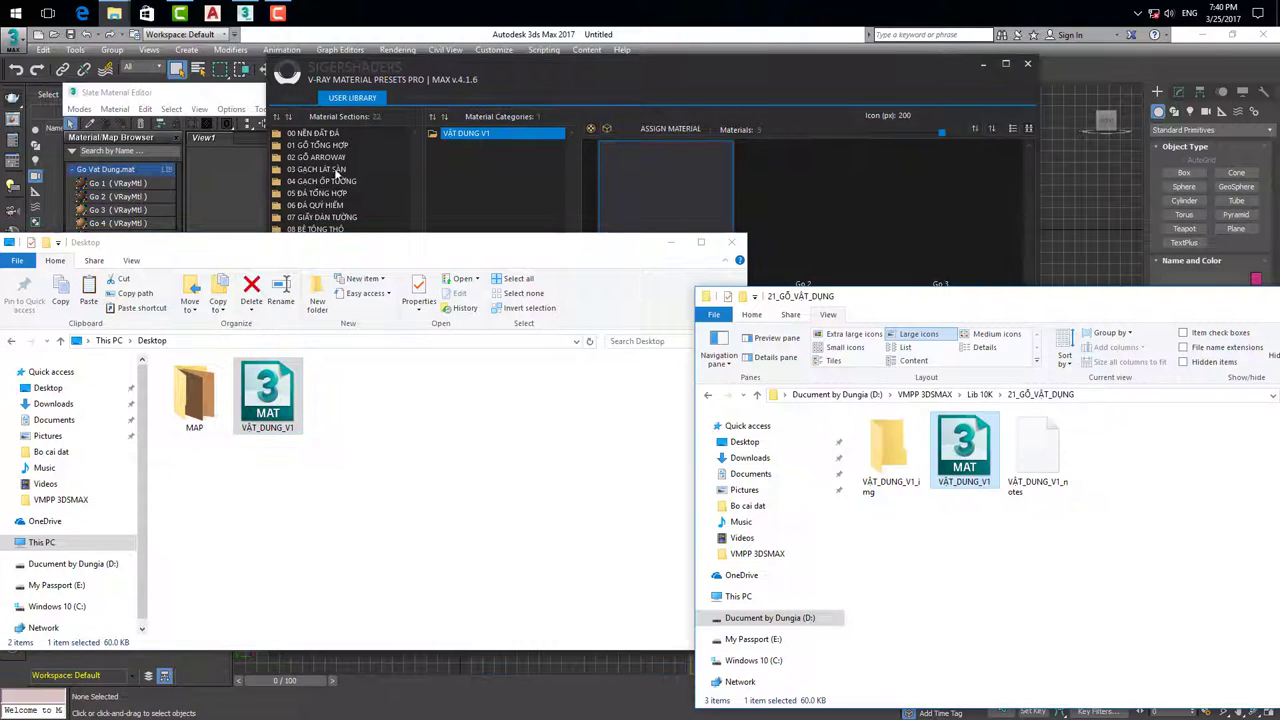
pyautogui.moveTo(897, 303); pyautogui.dragTo(823, 222)
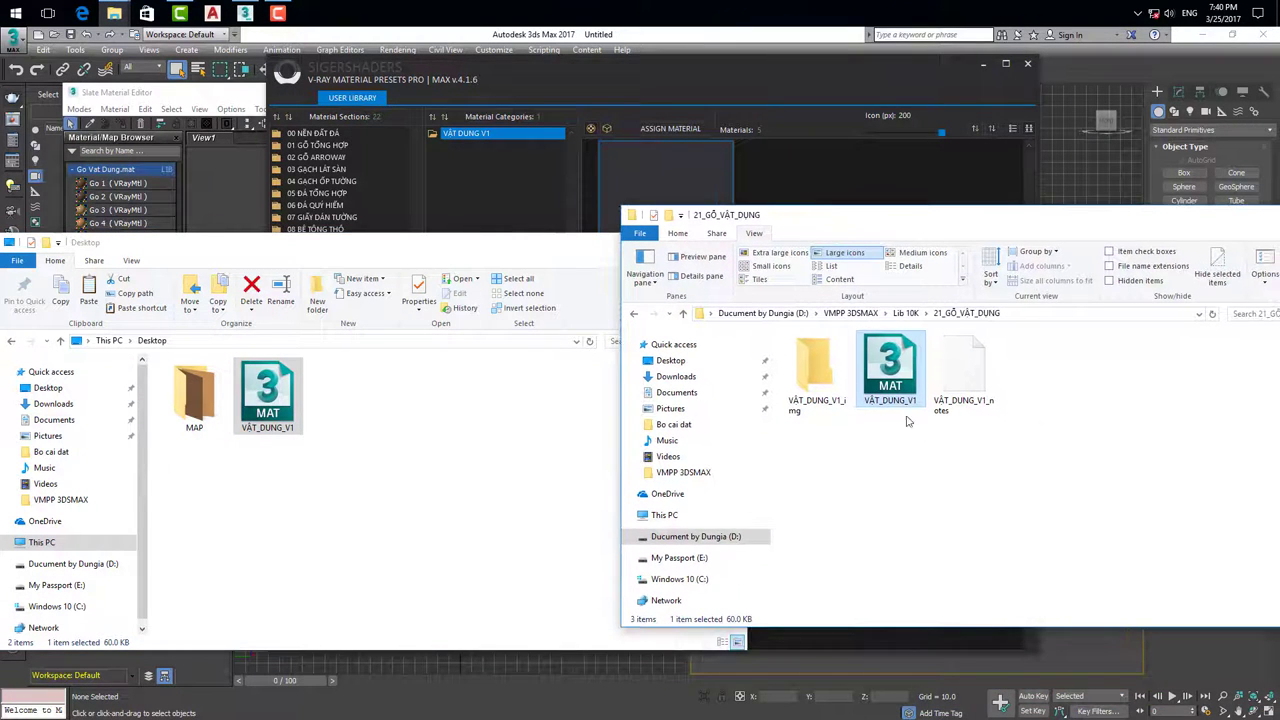
pyautogui.click(672, 313)
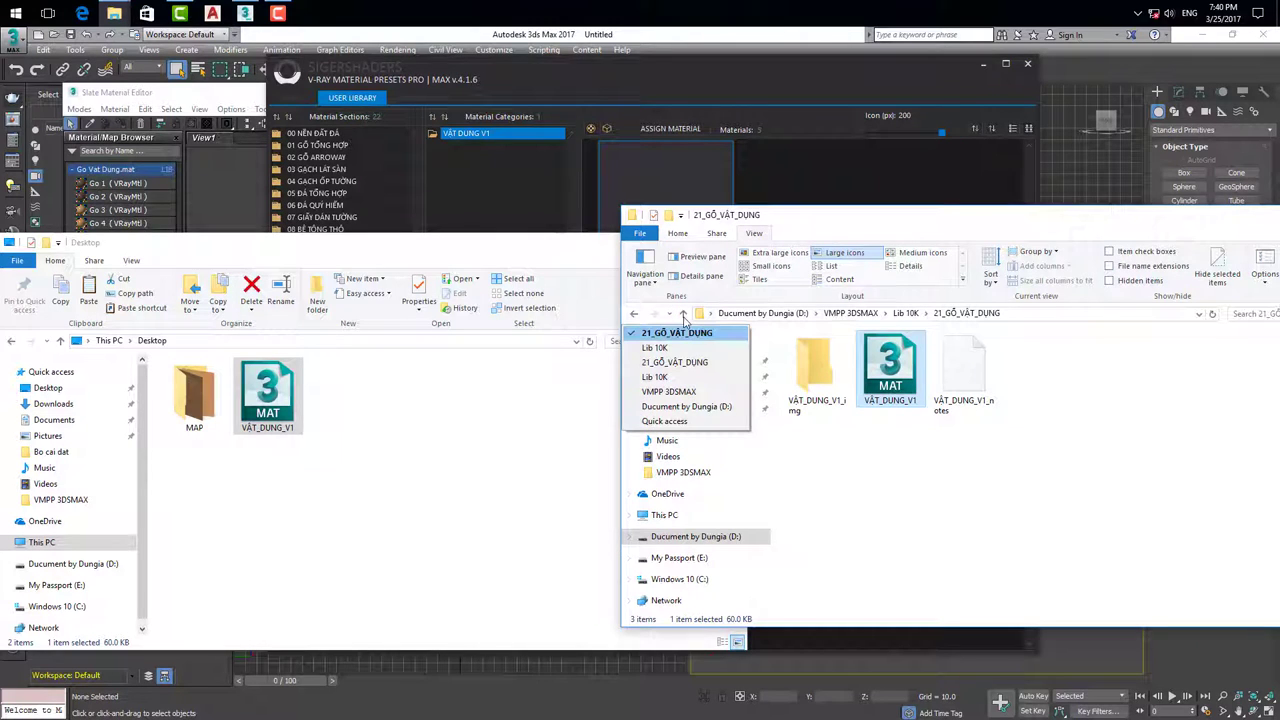
pyautogui.click(683, 314)
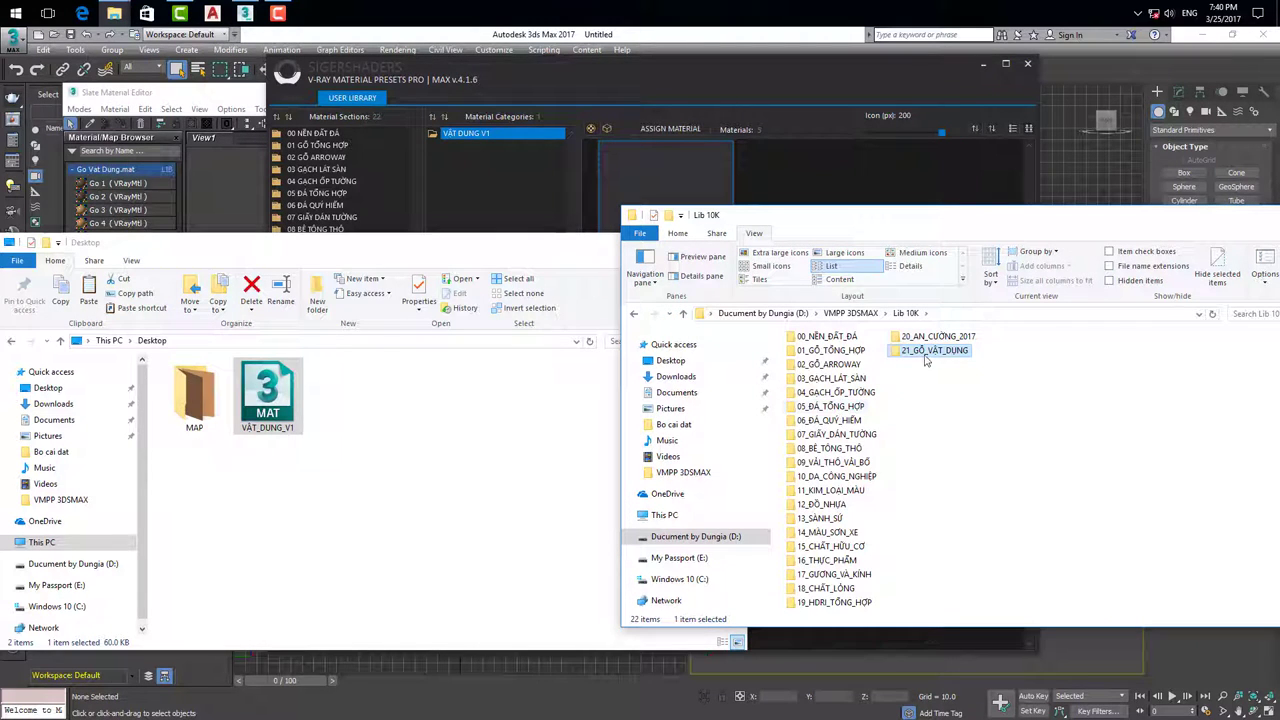
pyautogui.doubleClick(932, 340)
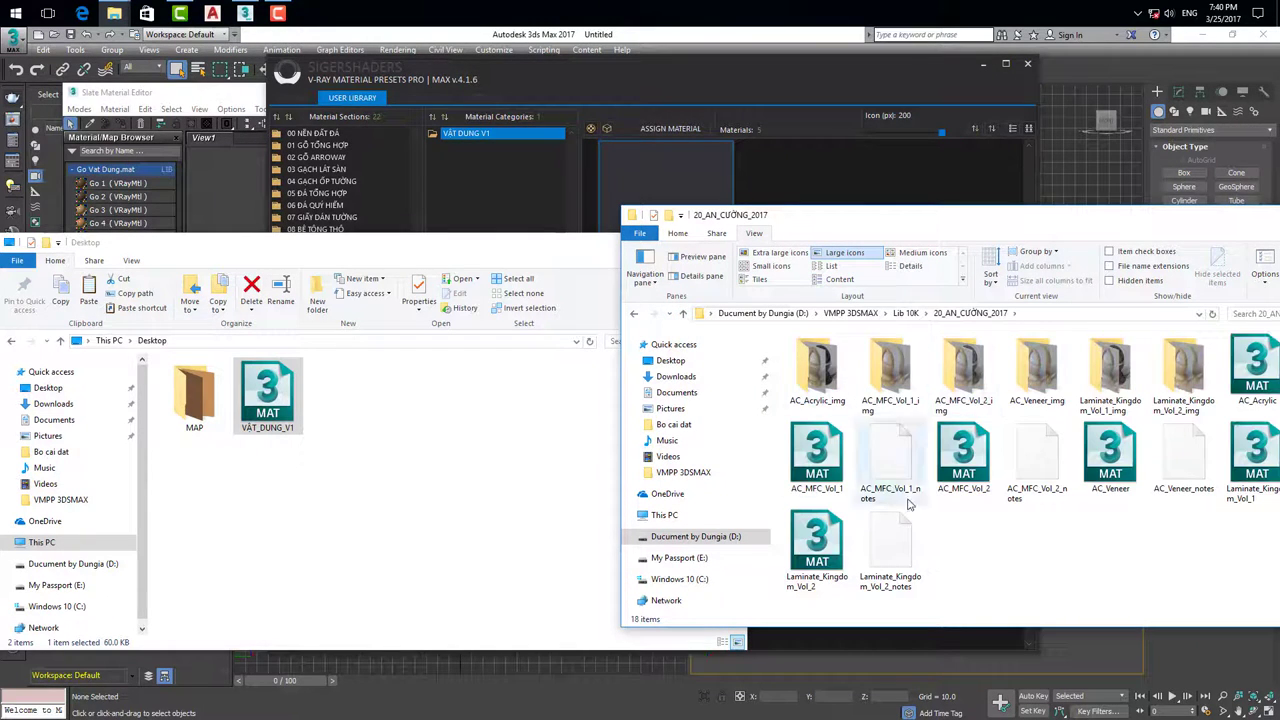
# Step: Browse the AC_Acrylic_img previews, go back to 20_AN_CƯỜNG_2017, and return to the presets library
pyautogui.click(963, 488)
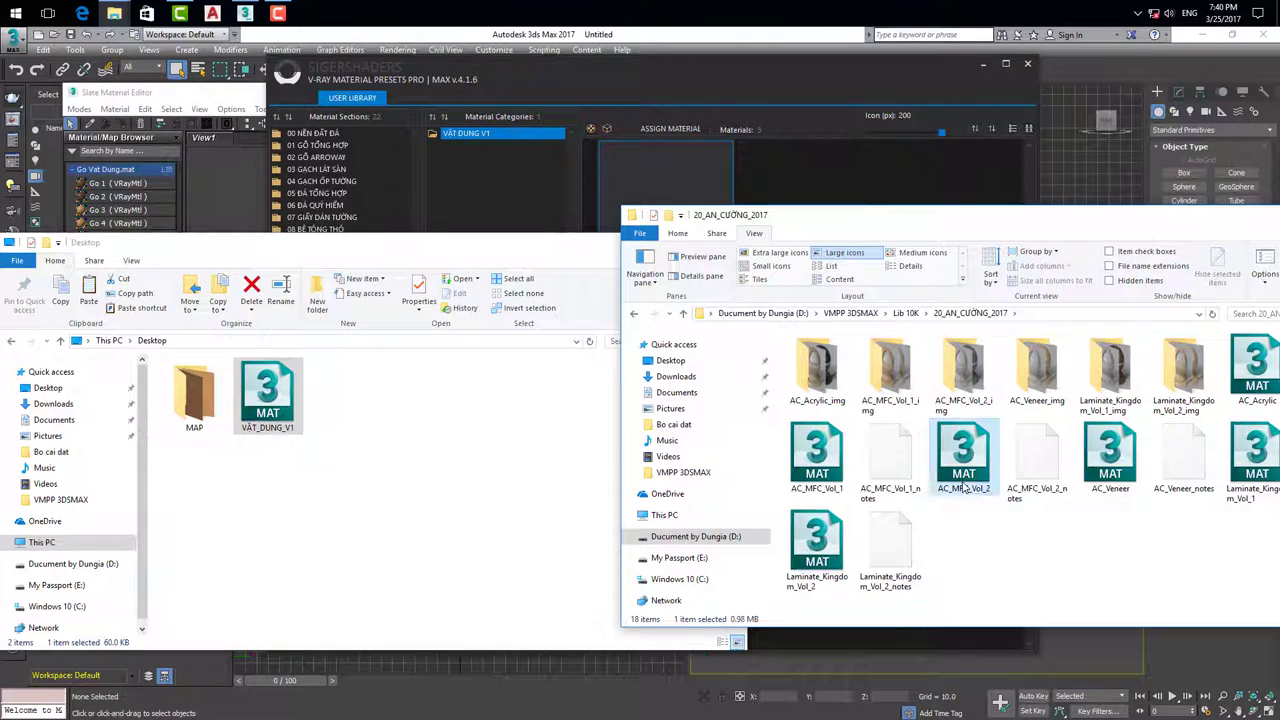
pyautogui.click(963, 488)
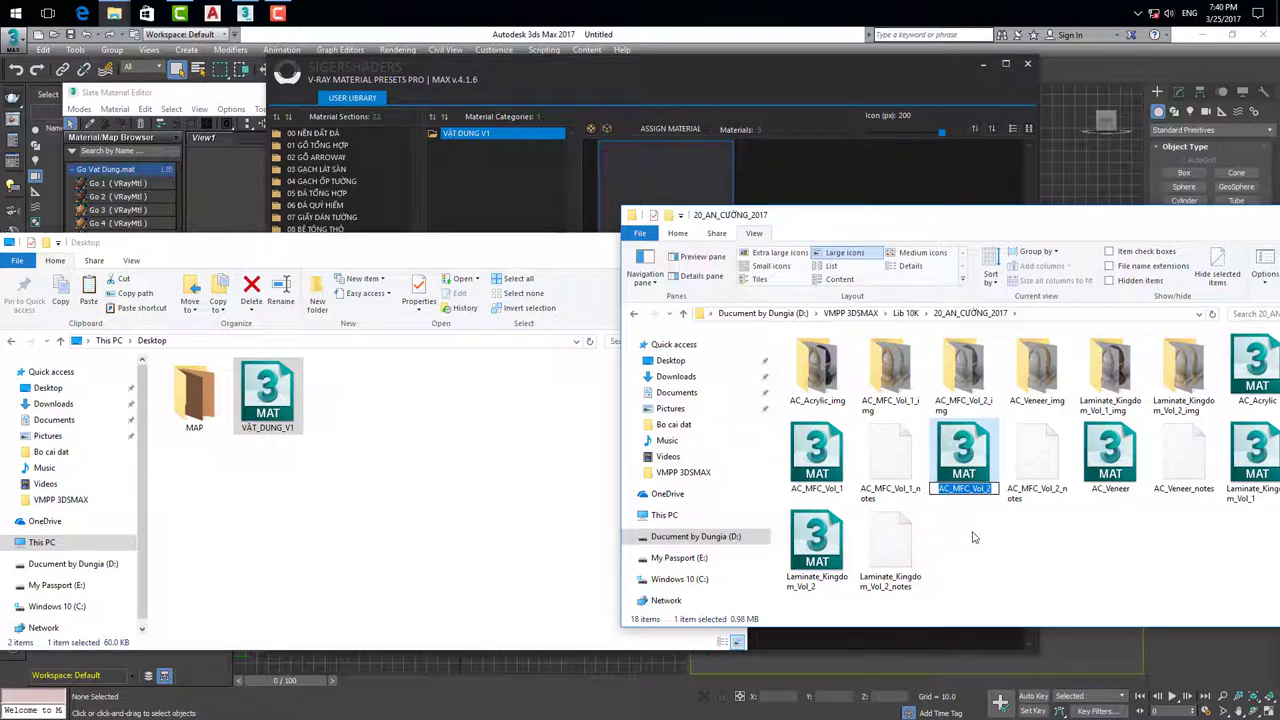
pyautogui.click(972, 536)
pyautogui.doubleClick(812, 378)
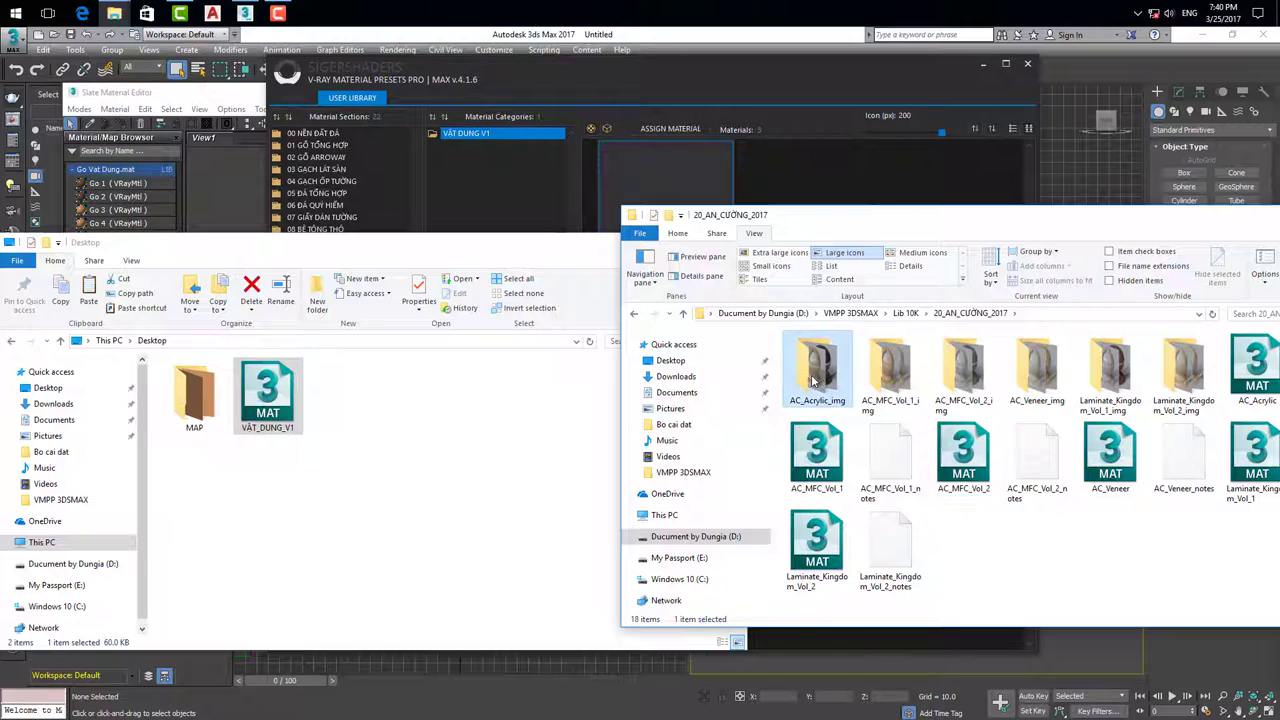
pyautogui.click(686, 316)
pyautogui.moveTo(1015, 220)
pyautogui.mouseDown()
pyautogui.moveTo(940, 240)
pyautogui.moveTo(928, 262)
pyautogui.mouseUp()
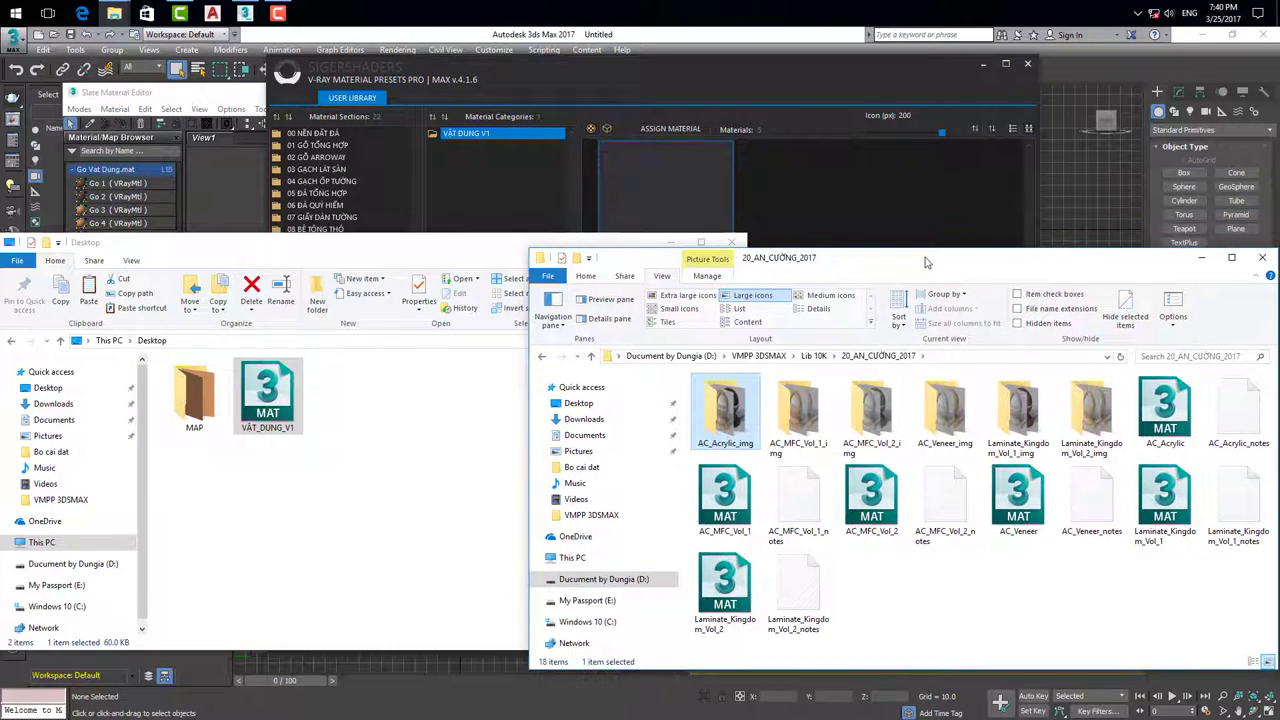
pyautogui.click(767, 83)
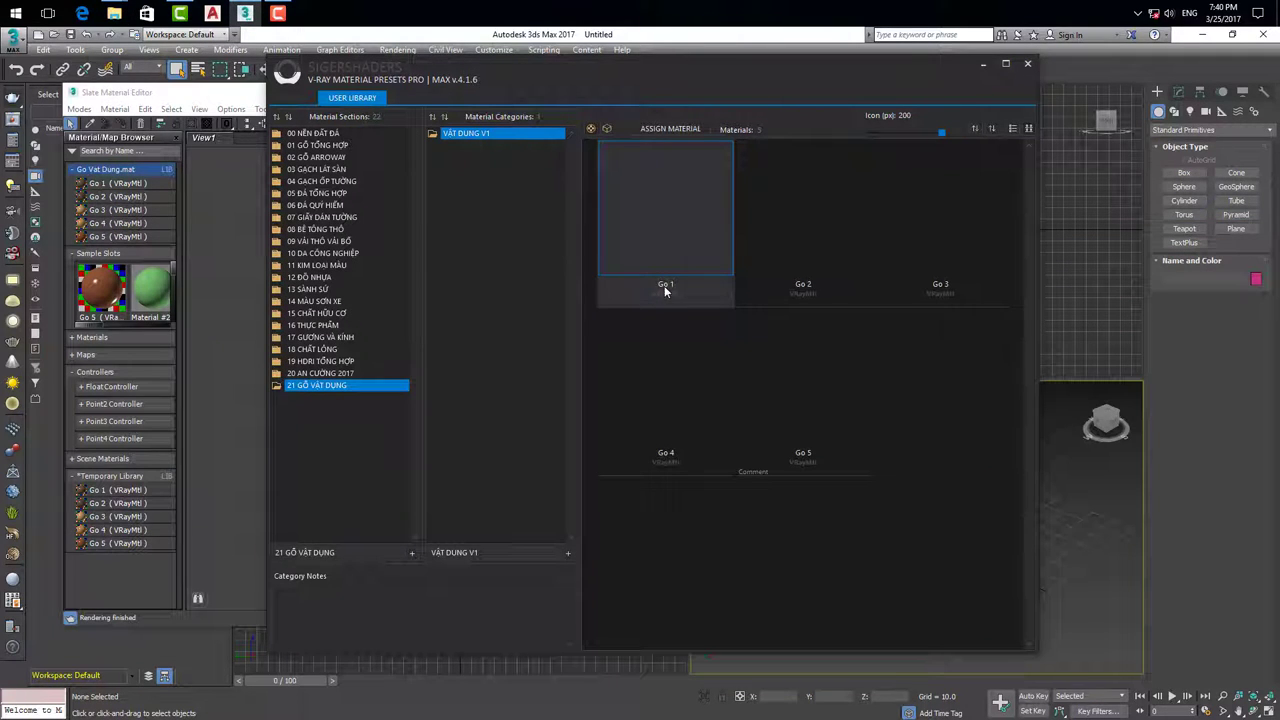
# Step: Start a preview render of the Go 1 material, discarding the unsaved scene changes
pyautogui.rightClick(657, 231)
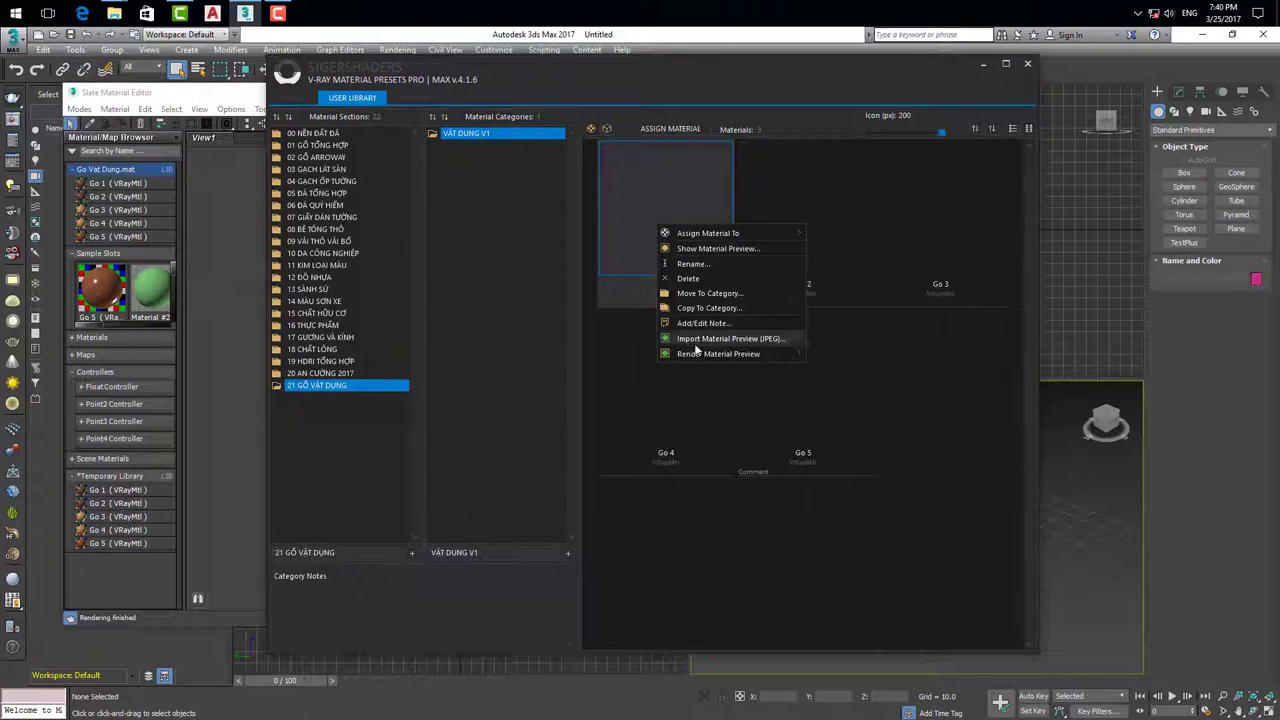
pyautogui.moveTo(718, 354)
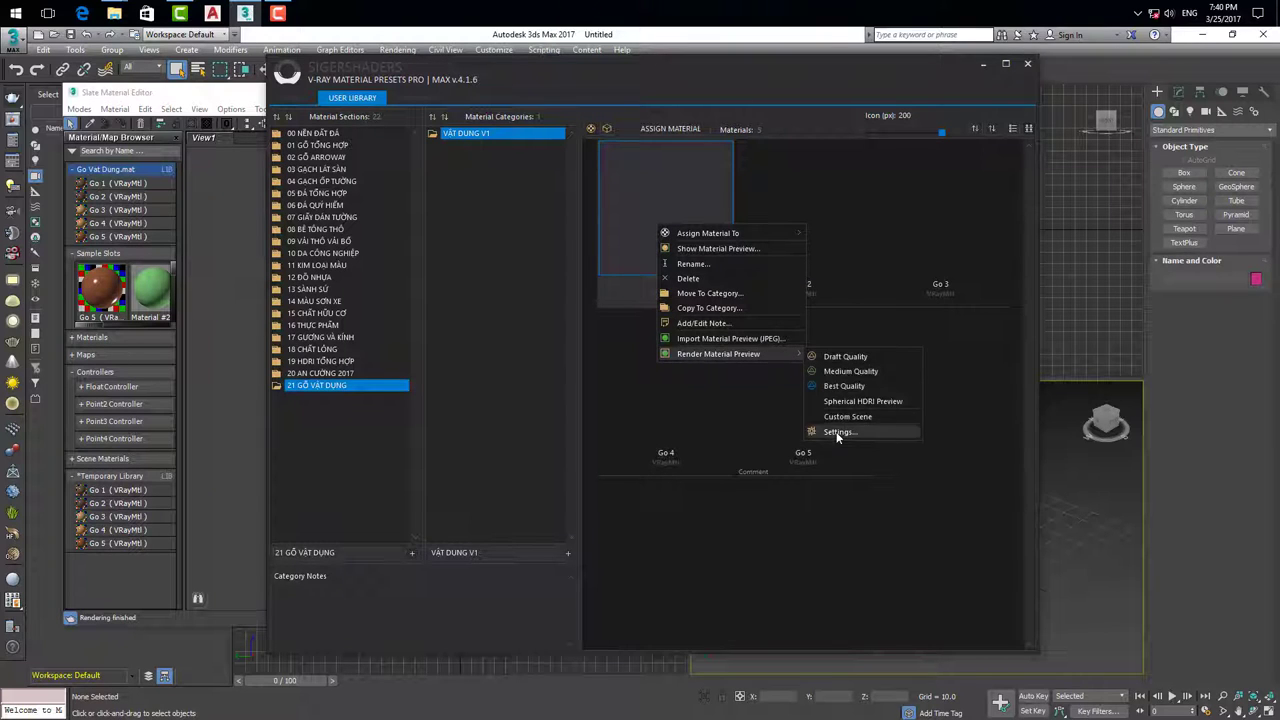
pyautogui.click(842, 358)
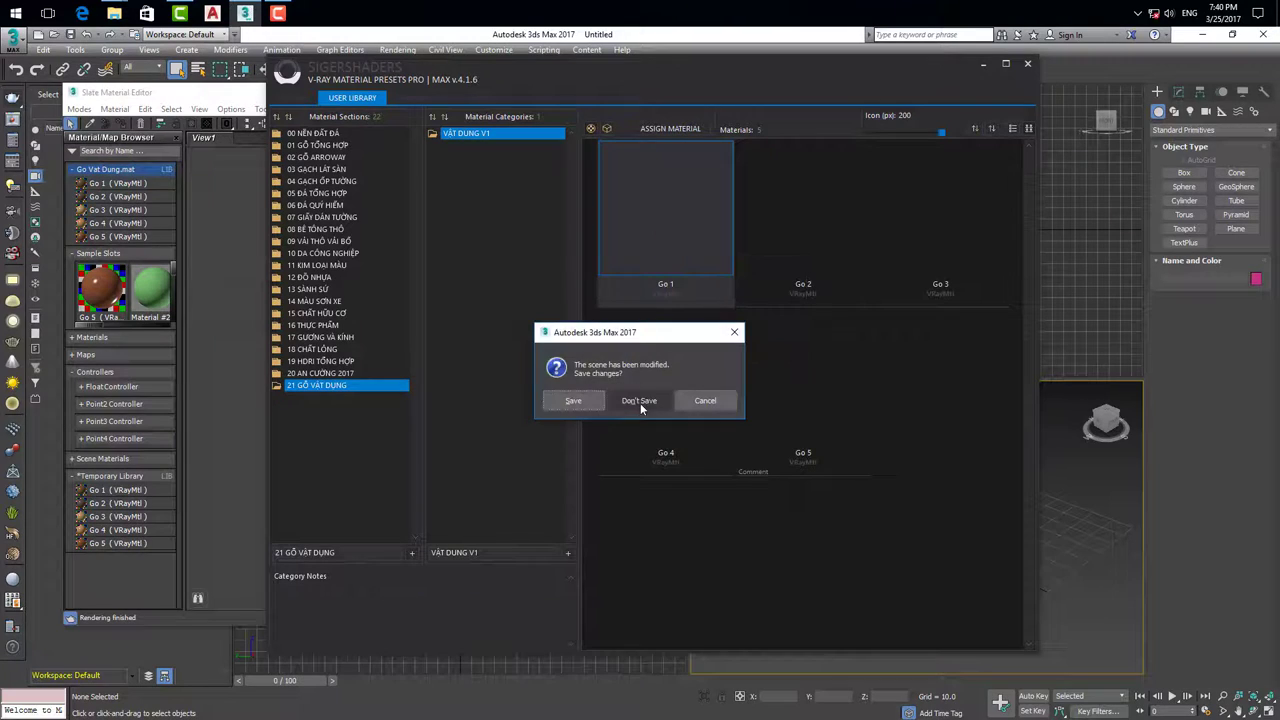
pyautogui.click(638, 401)
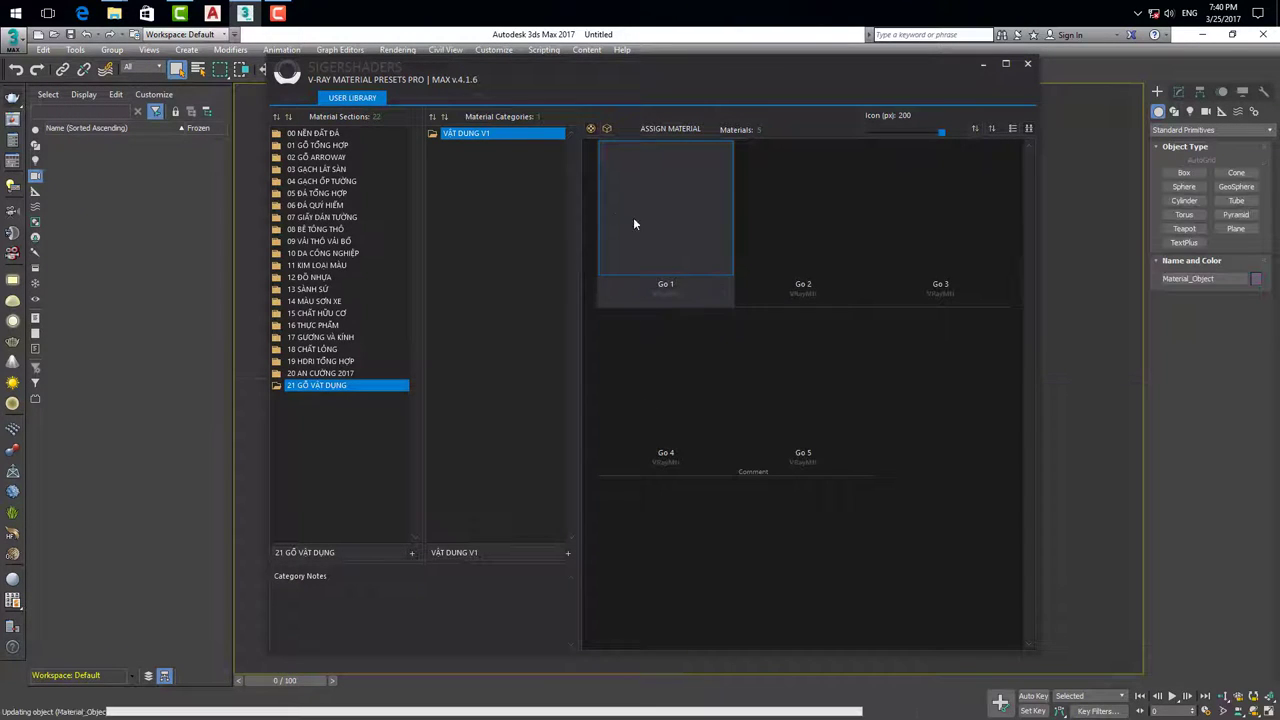
# Step: Go up to Lib 10K, open 21_GỖ_VẬT_DỤNG and check VẬT_DUNG_V1_img
pyautogui.moveTo(114, 13)
pyautogui.click(210, 85)
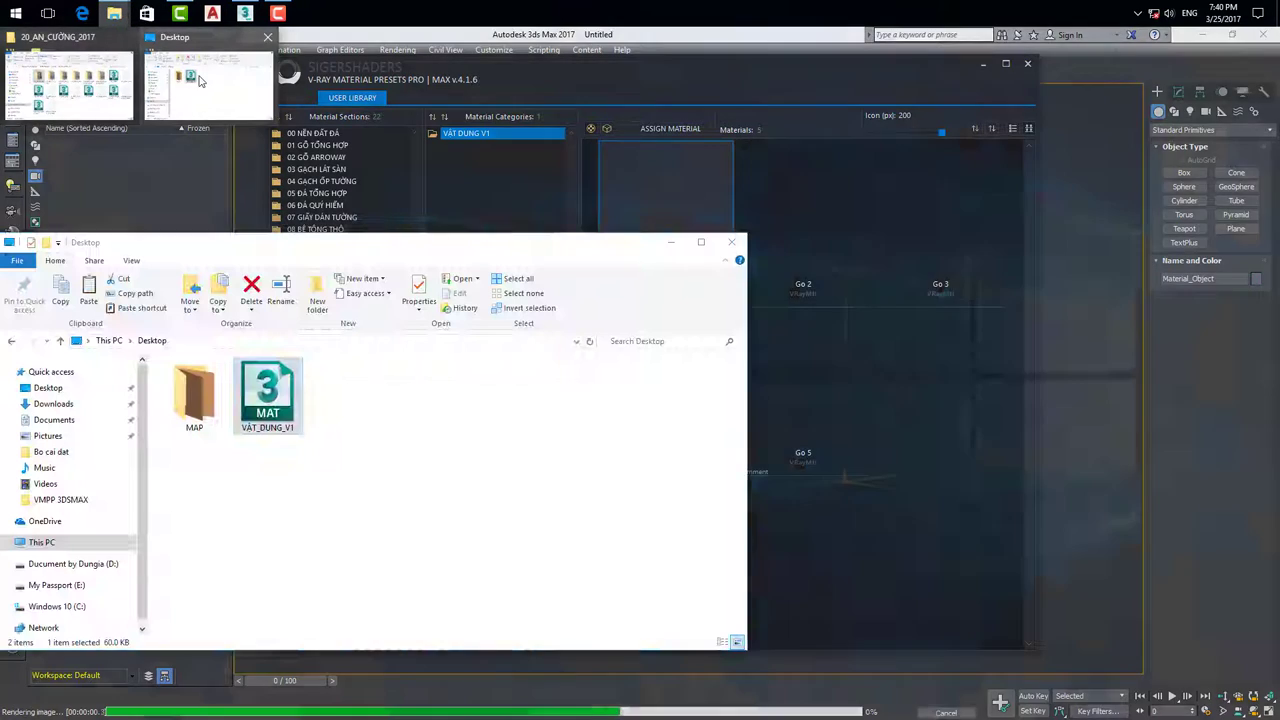
pyautogui.click(71, 86)
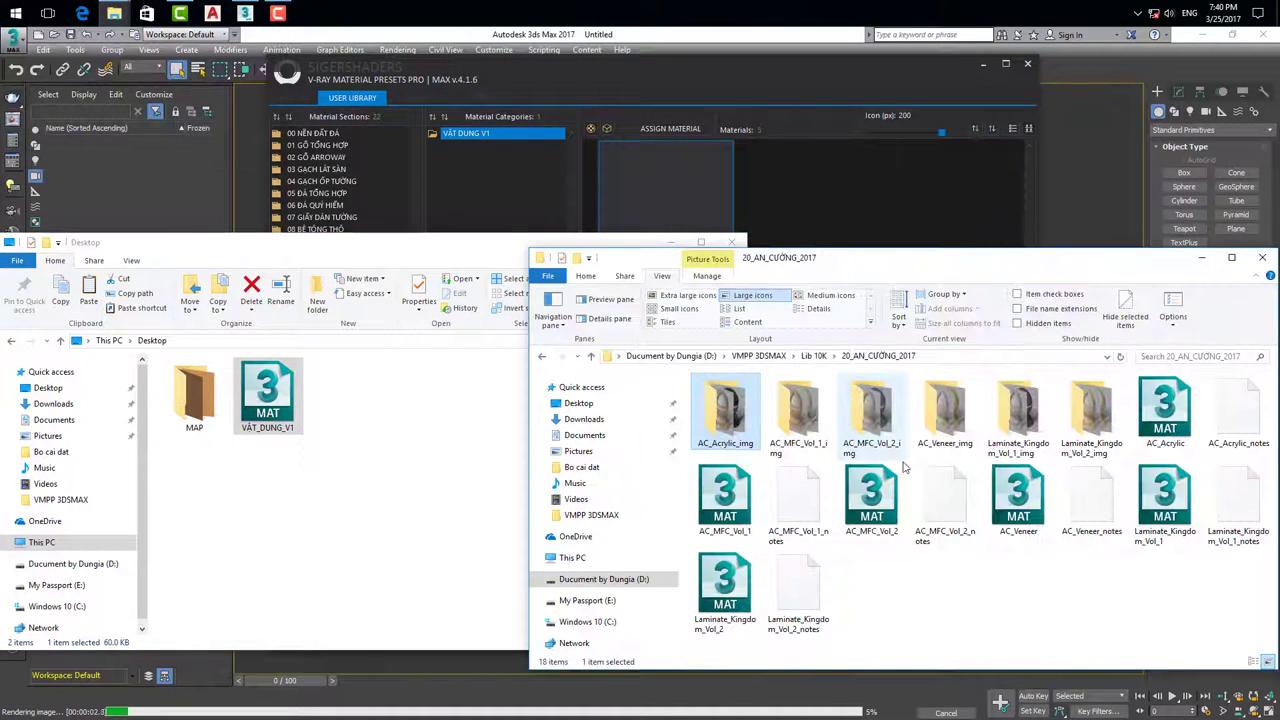
pyautogui.click(590, 356)
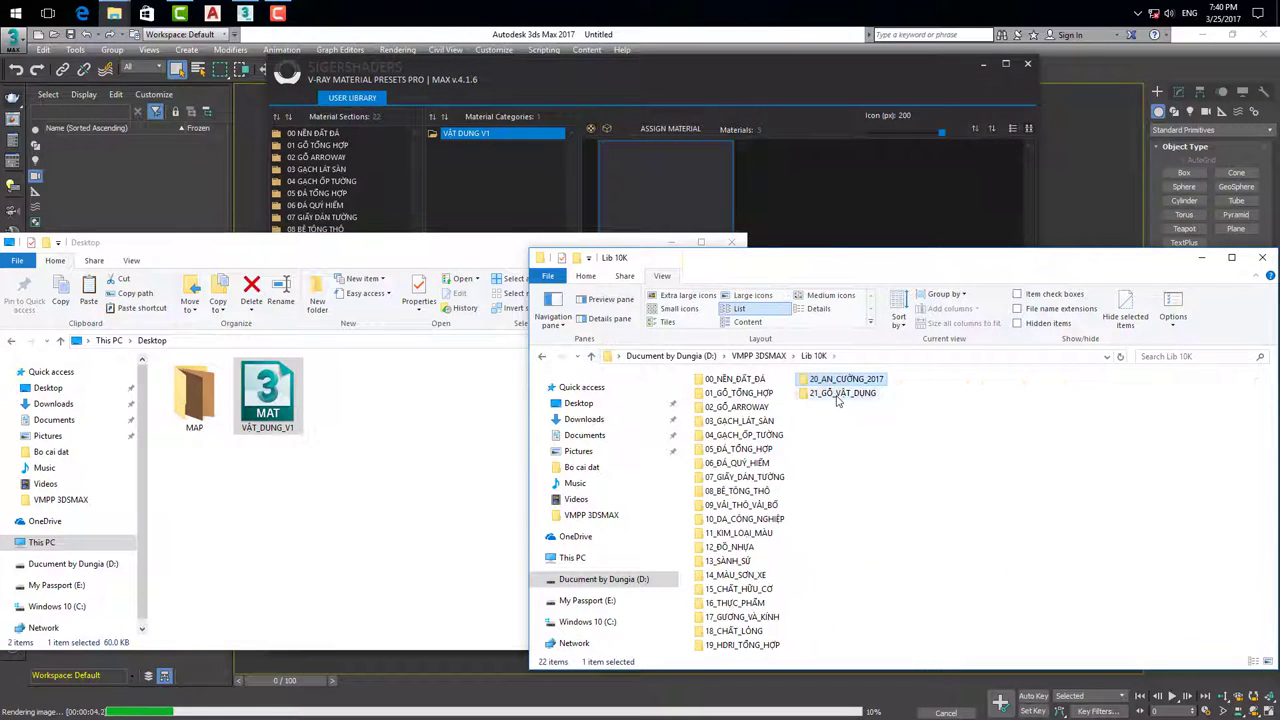
pyautogui.doubleClick(830, 392)
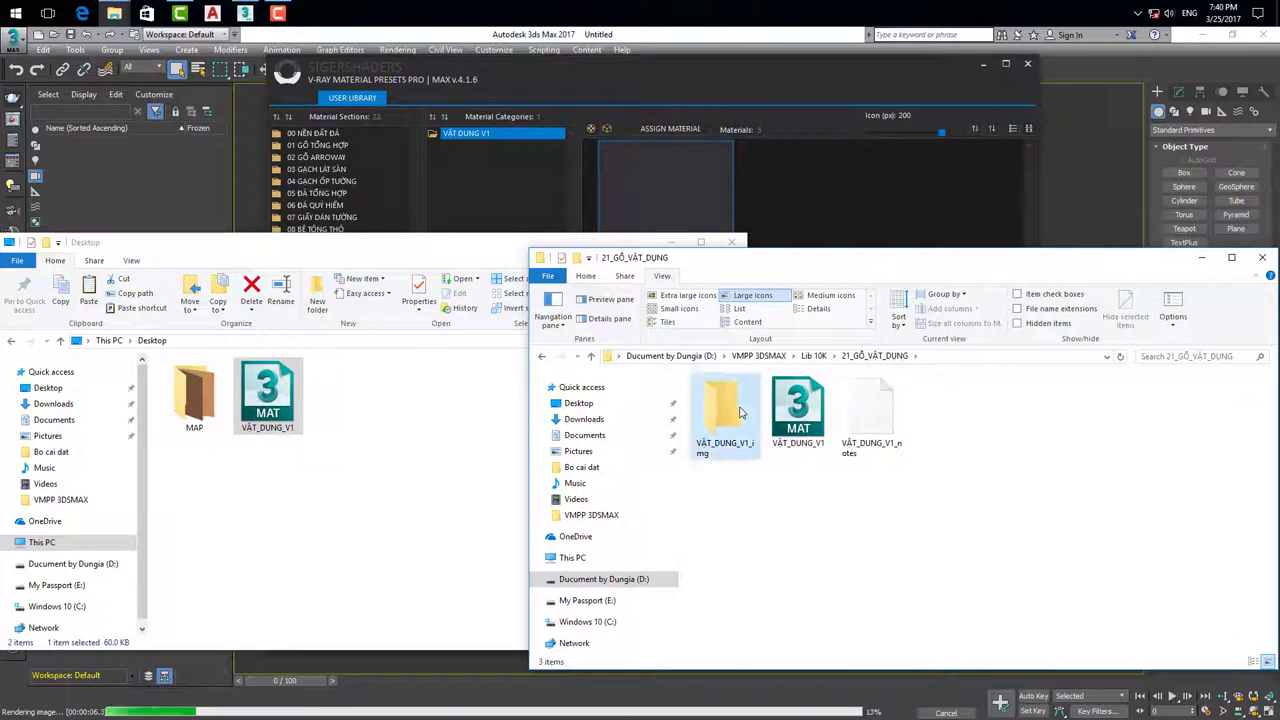
pyautogui.doubleClick(724, 408)
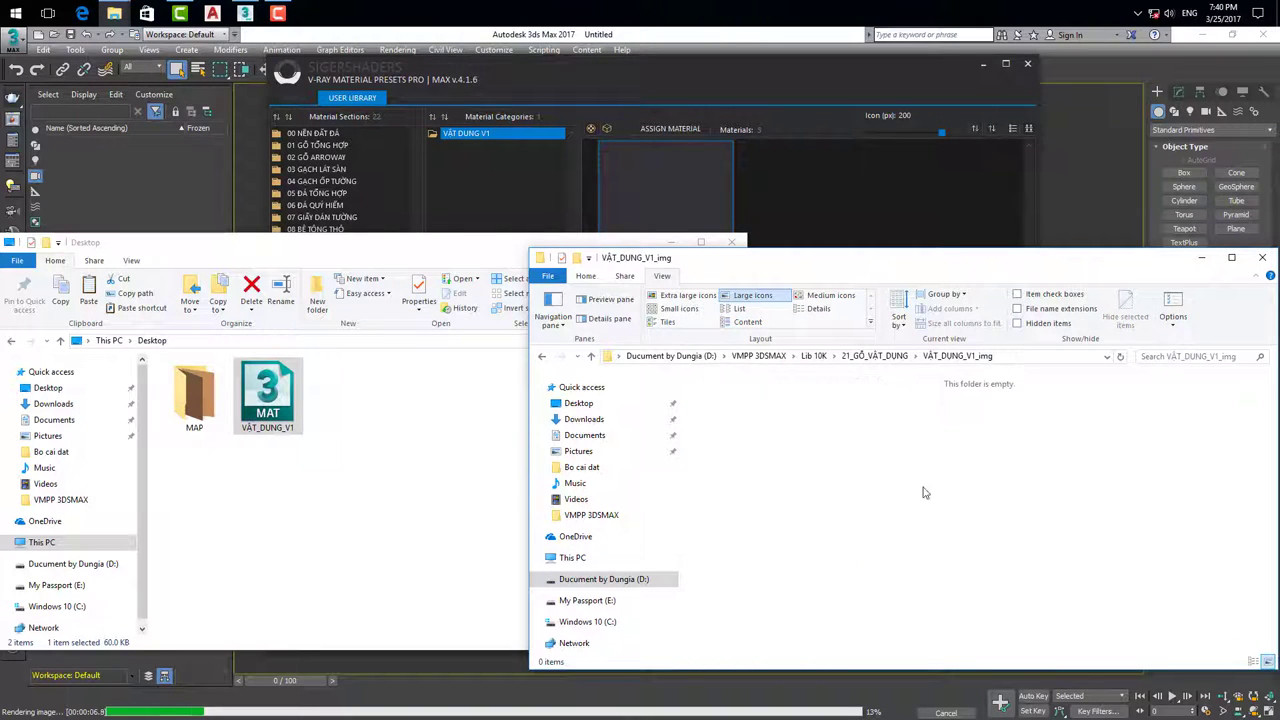
pyautogui.click(590, 356)
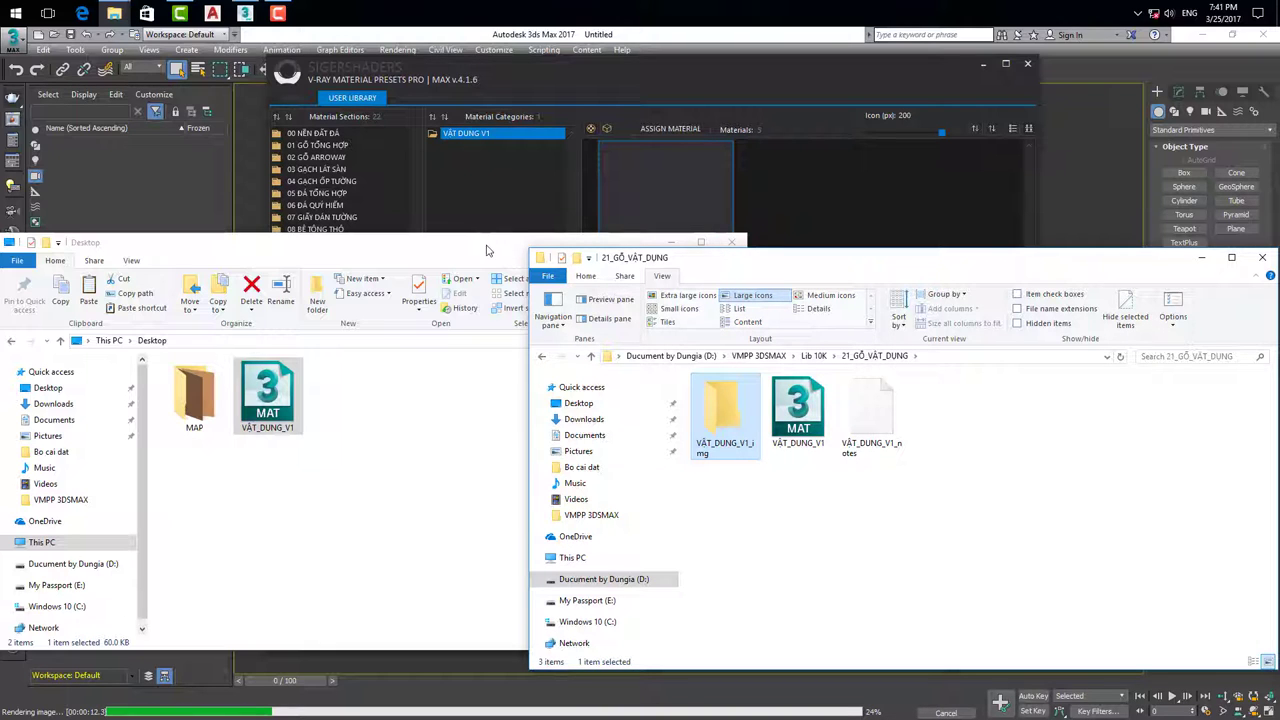
# Step: Arrange the Desktop and library folder windows side by side
pyautogui.moveTo(480, 244)
pyautogui.mouseDown()
pyautogui.moveTo(230, 268)
pyautogui.moveTo(265, 268)
pyautogui.mouseUp()
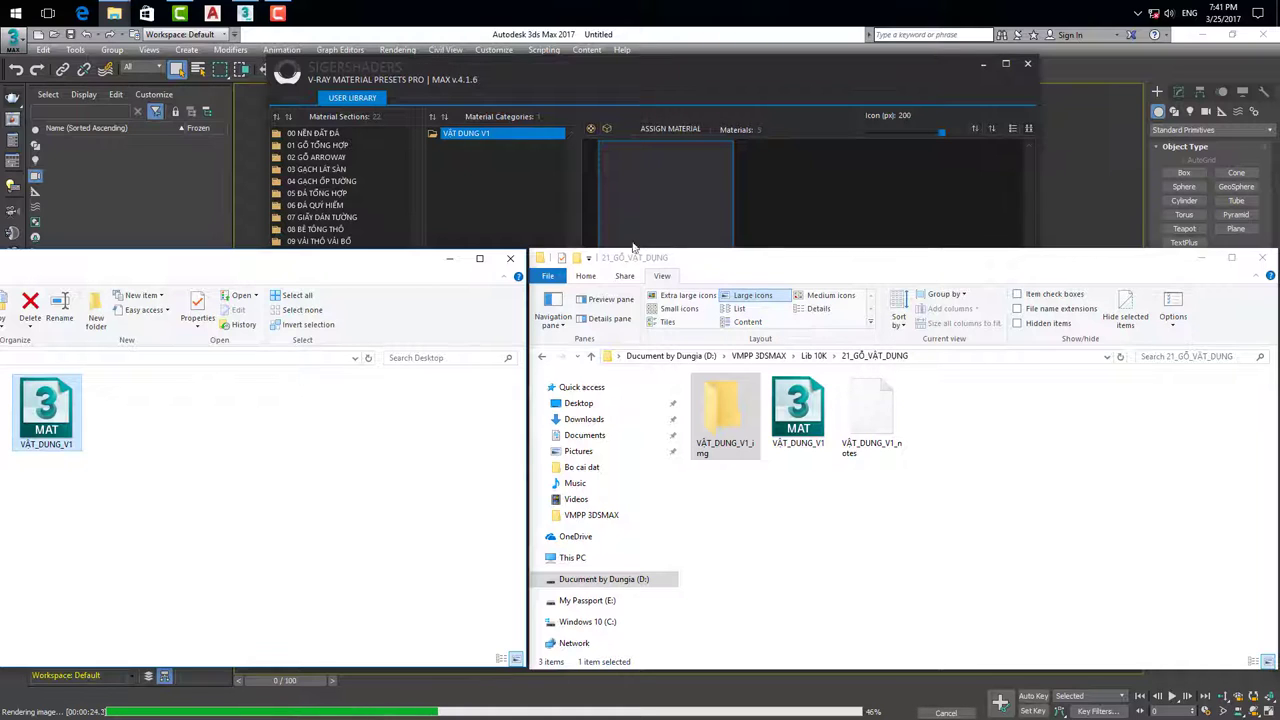
pyautogui.moveTo(632, 248); pyautogui.dragTo(838, 249)
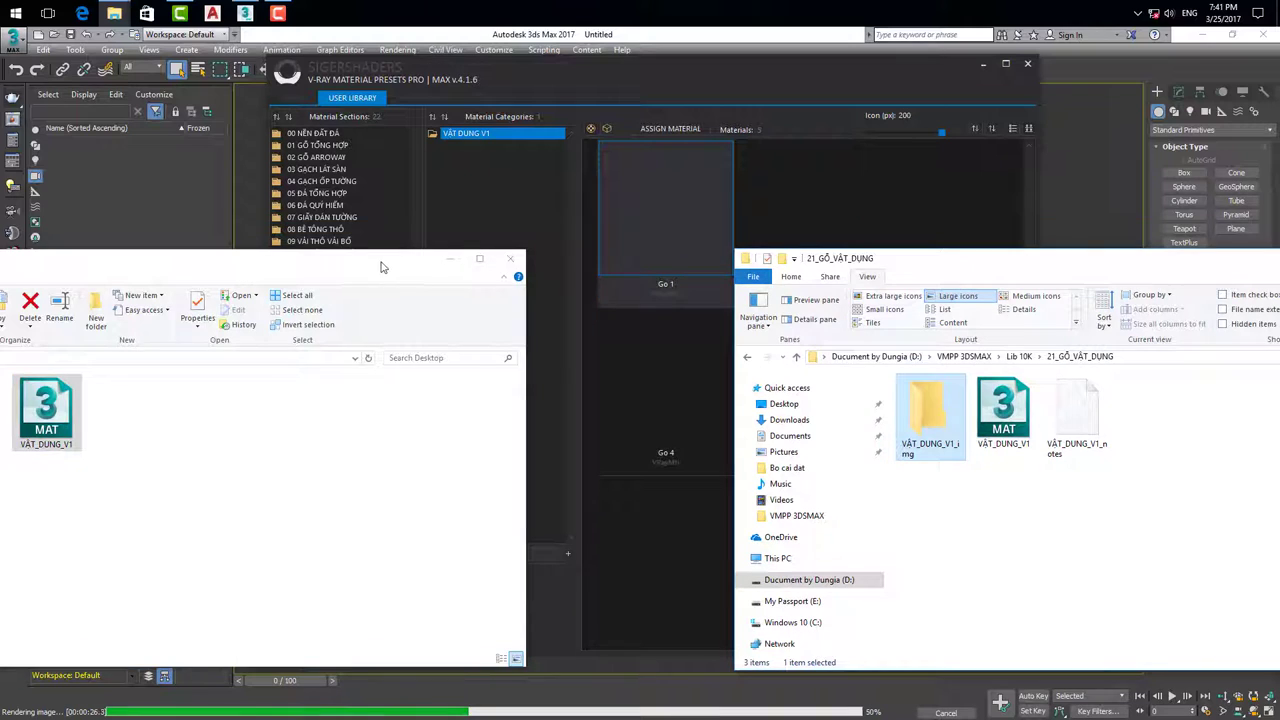
pyautogui.moveTo(380, 267); pyautogui.dragTo(446, 257)
pyautogui.moveTo(920, 258); pyautogui.dragTo(864, 251)
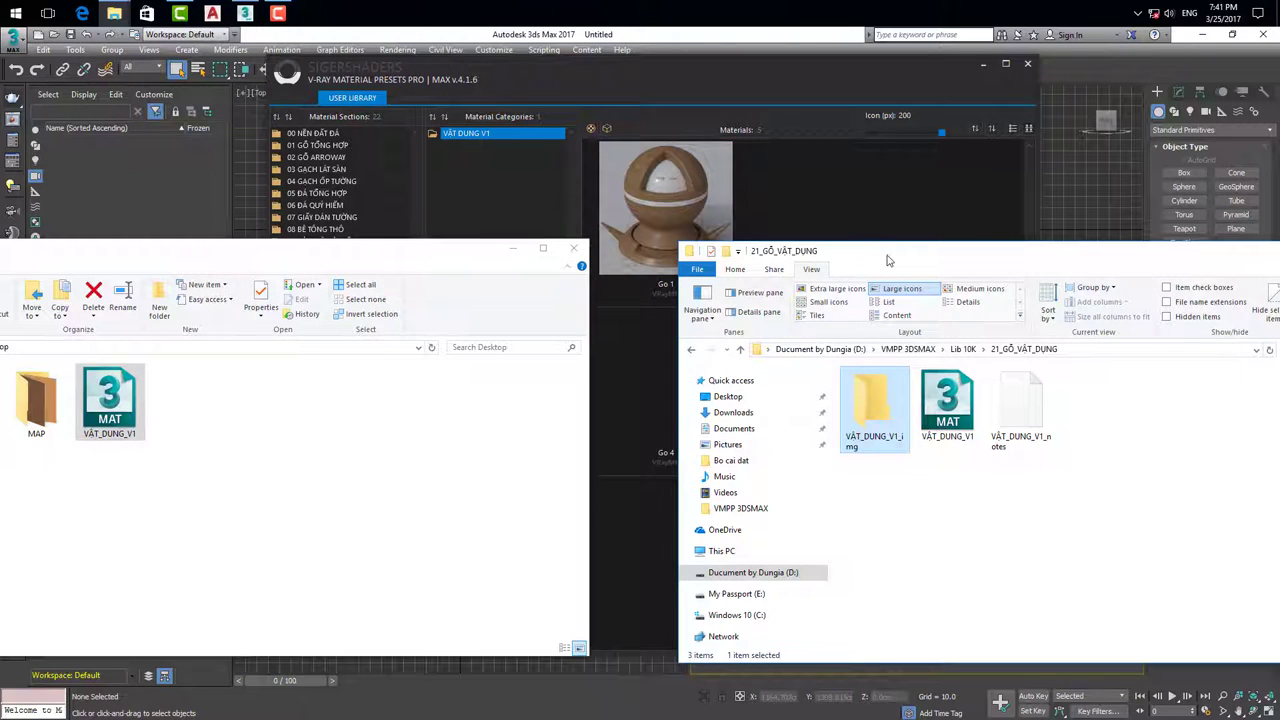
# Step: Confirm the Go_1 preview now exists in VẬT_DUNG_V1_img, then return to 21_GỖ_VẬT_DỤNG
pyautogui.moveTo(886, 260); pyautogui.dragTo(988, 205)
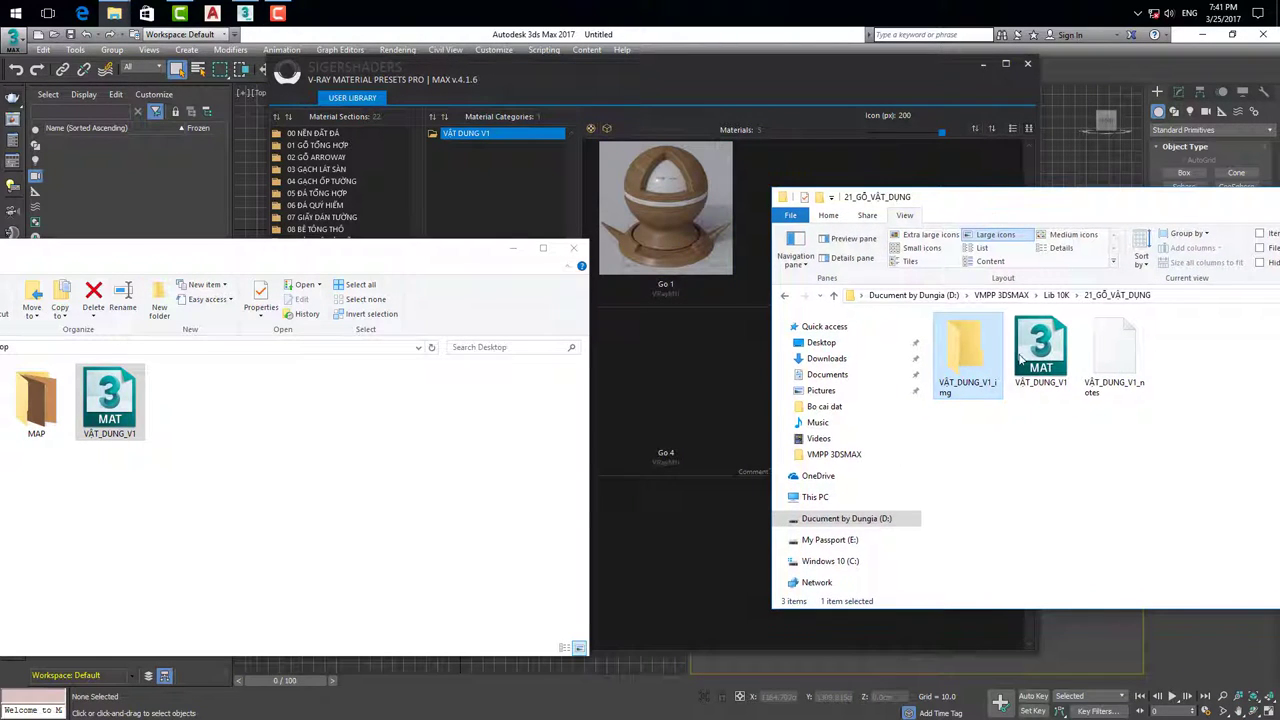
pyautogui.doubleClick(968, 370)
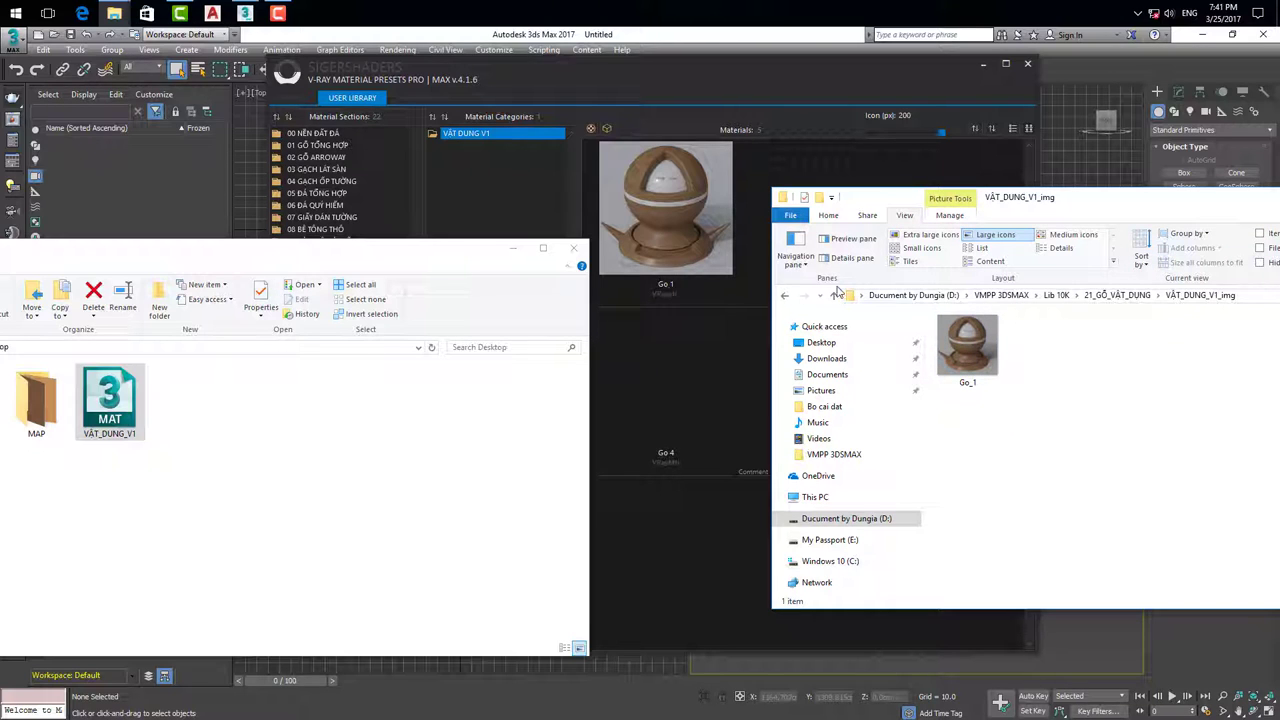
pyautogui.click(834, 295)
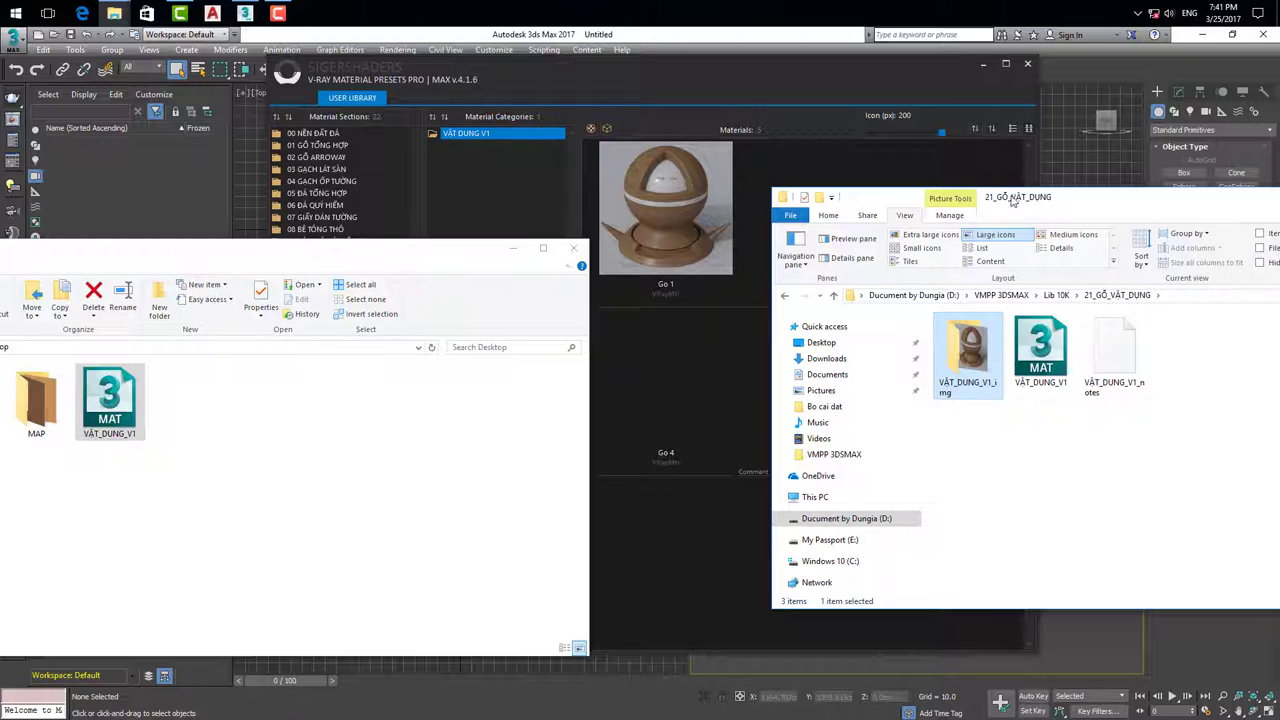
pyautogui.moveTo(1055, 199)
pyautogui.mouseDown()
pyautogui.moveTo(1133, 442)
pyautogui.moveTo(1154, 362)
pyautogui.mouseUp()
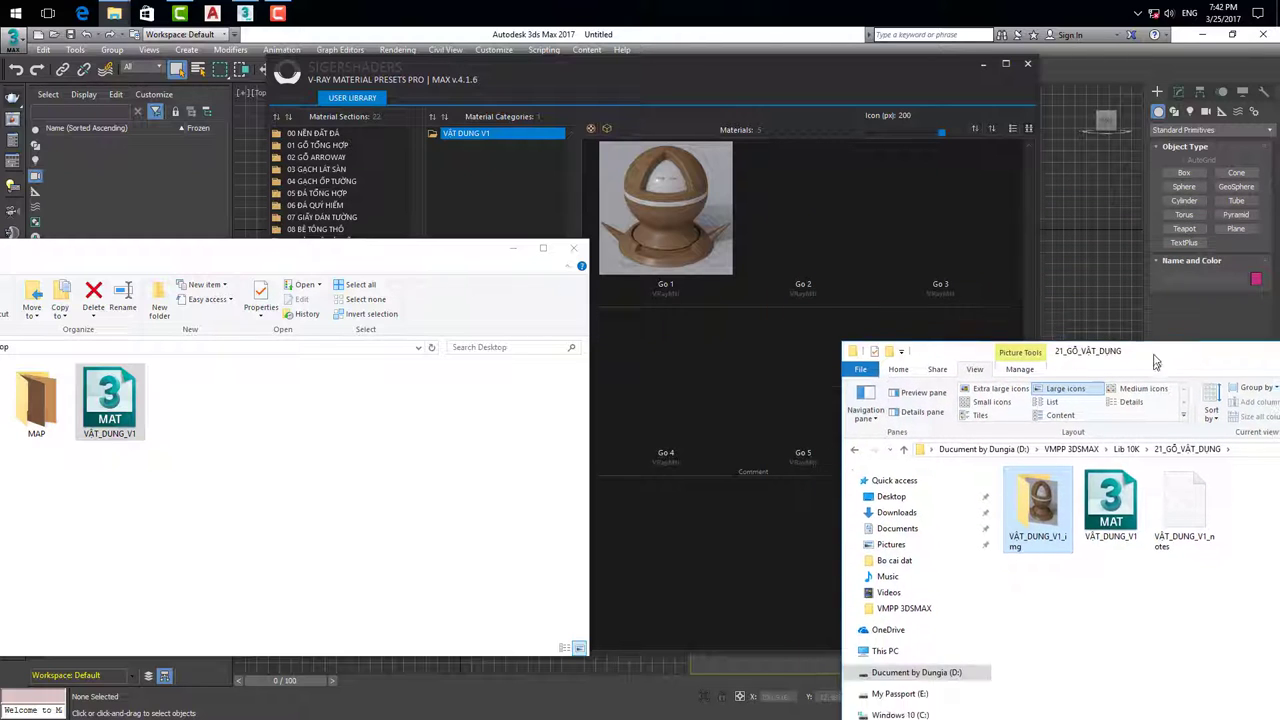
# Step: Open the Desktop's MAP folder of wood textures
pyautogui.moveTo(336, 262); pyautogui.dragTo(452, 245)
pyautogui.click(155, 410)
pyautogui.doubleClick(155, 410)
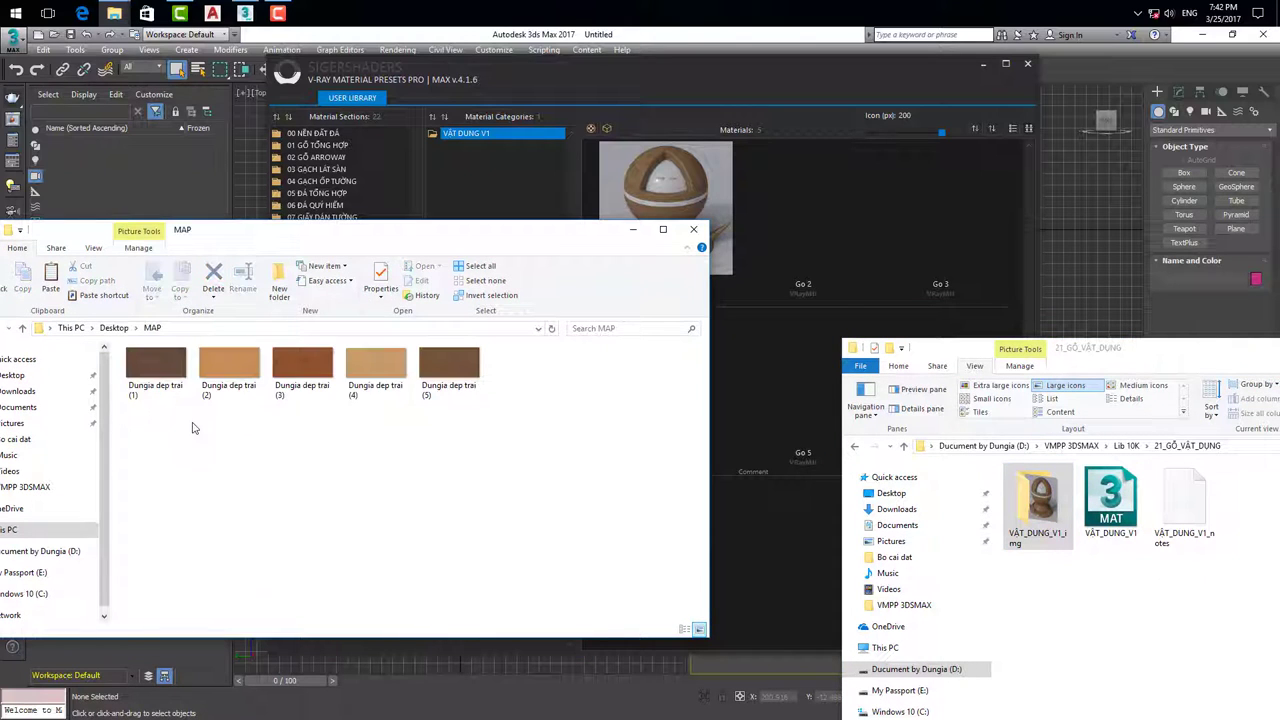
# Step: Reposition the MAP and library folder windows beside each other
pyautogui.moveTo(422, 240); pyautogui.dragTo(389, 276)
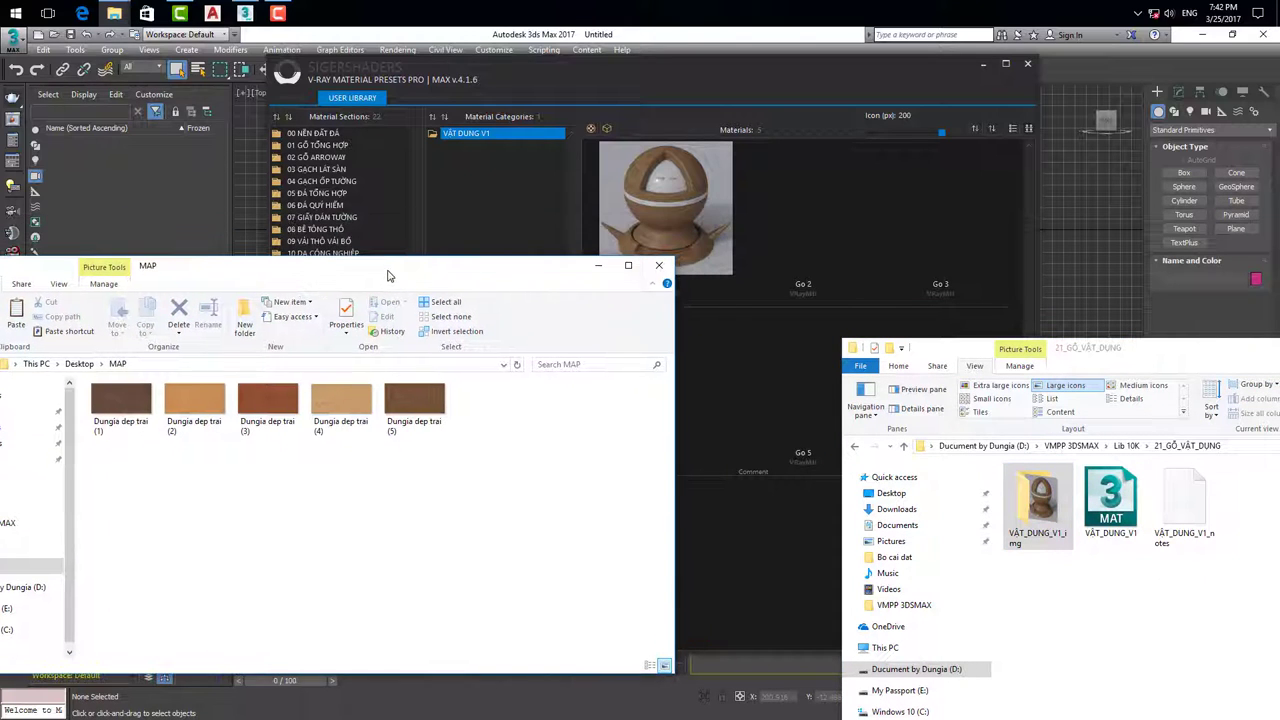
pyautogui.moveTo(505, 271); pyautogui.dragTo(537, 257)
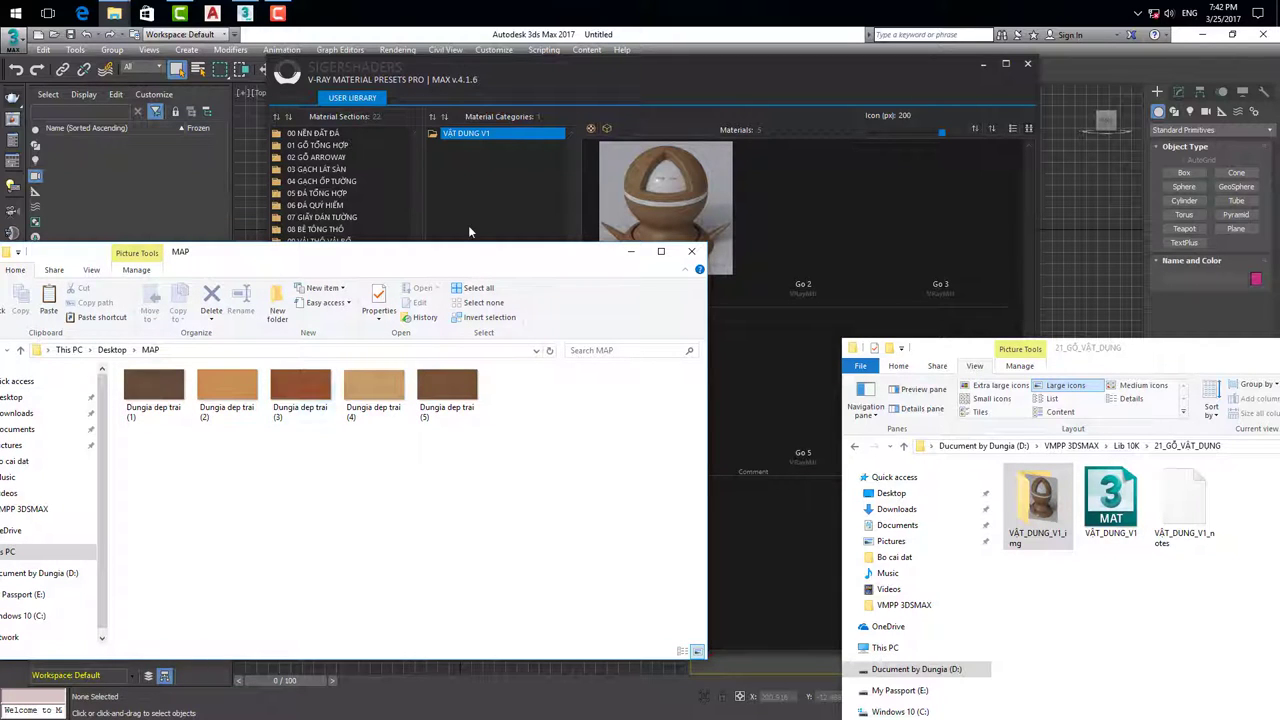
pyautogui.moveTo(470, 256); pyautogui.dragTo(429, 289)
pyautogui.moveTo(1135, 351)
pyautogui.mouseDown()
pyautogui.moveTo(1105, 247)
pyautogui.moveTo(1253, 250)
pyautogui.mouseUp()
pyautogui.moveTo(519, 291)
pyautogui.mouseDown()
pyautogui.moveTo(423, 257)
pyautogui.moveTo(430, 224)
pyautogui.moveTo(572, 261)
pyautogui.mouseUp()
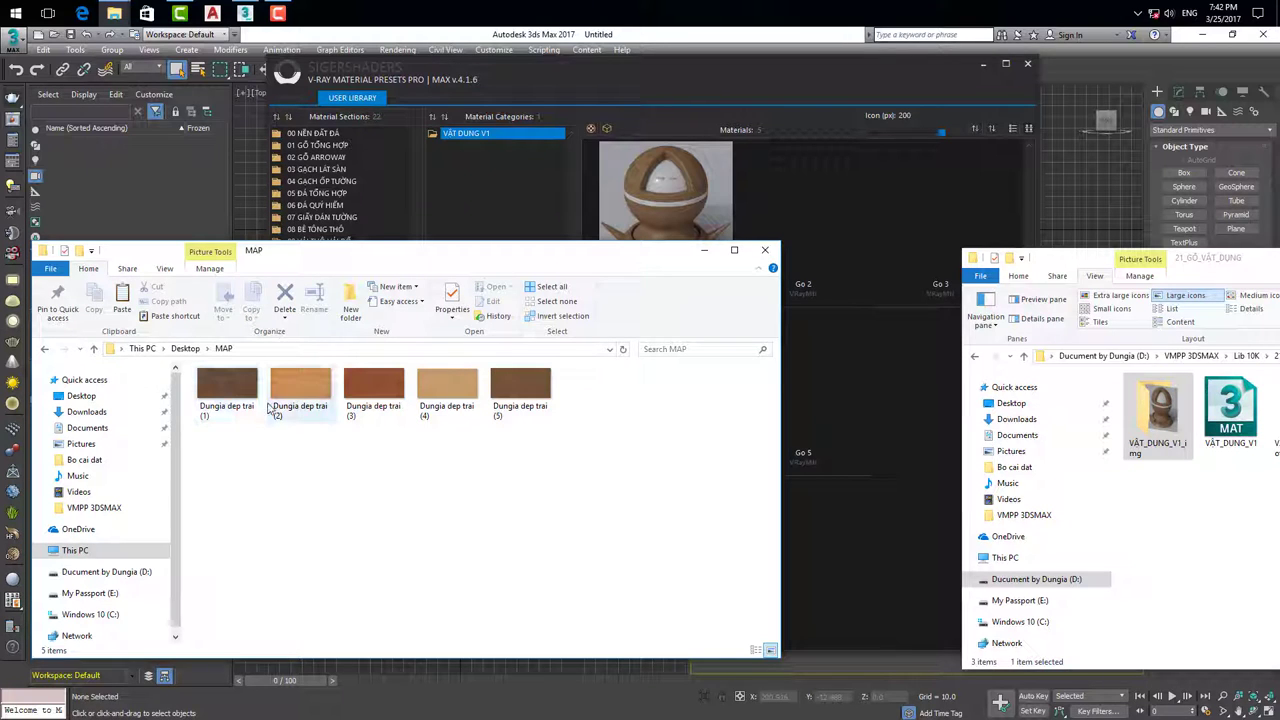
# Step: Open VẬT_DUNG_V1_img, copy Go_1's file name, and select the first MAP texture
pyautogui.doubleClick(1158, 410)
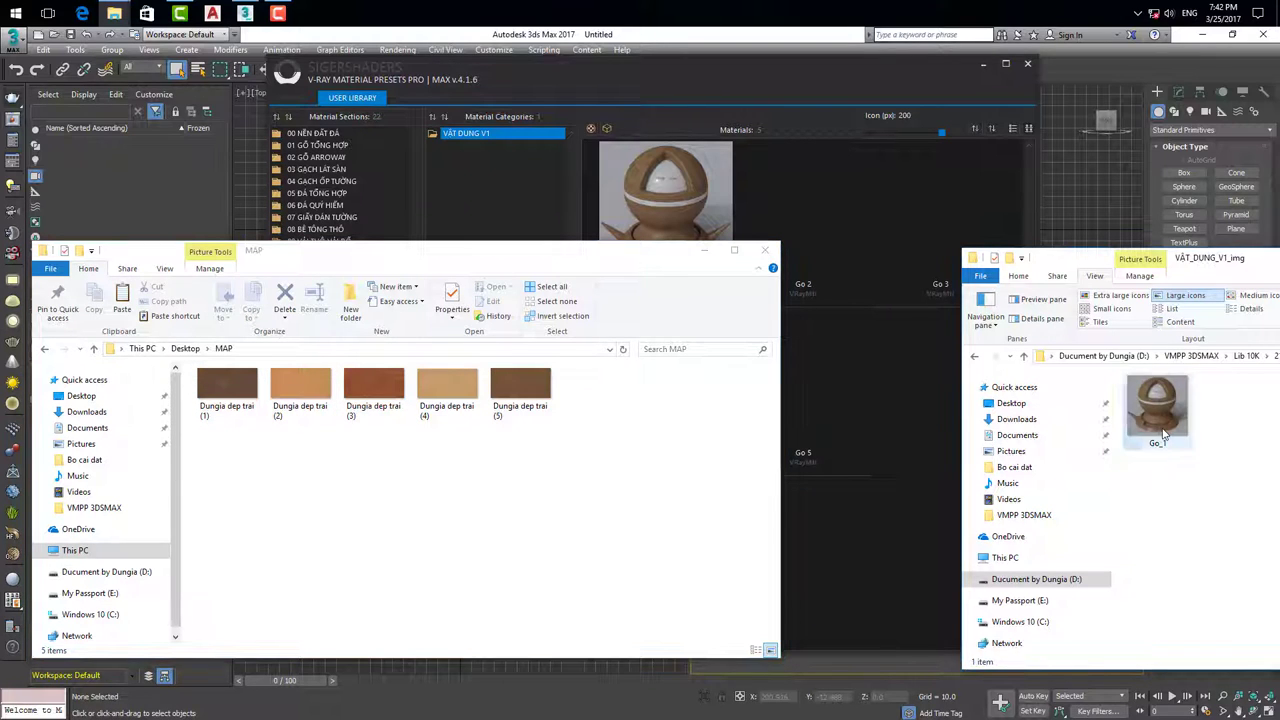
pyautogui.rightClick(1158, 438)
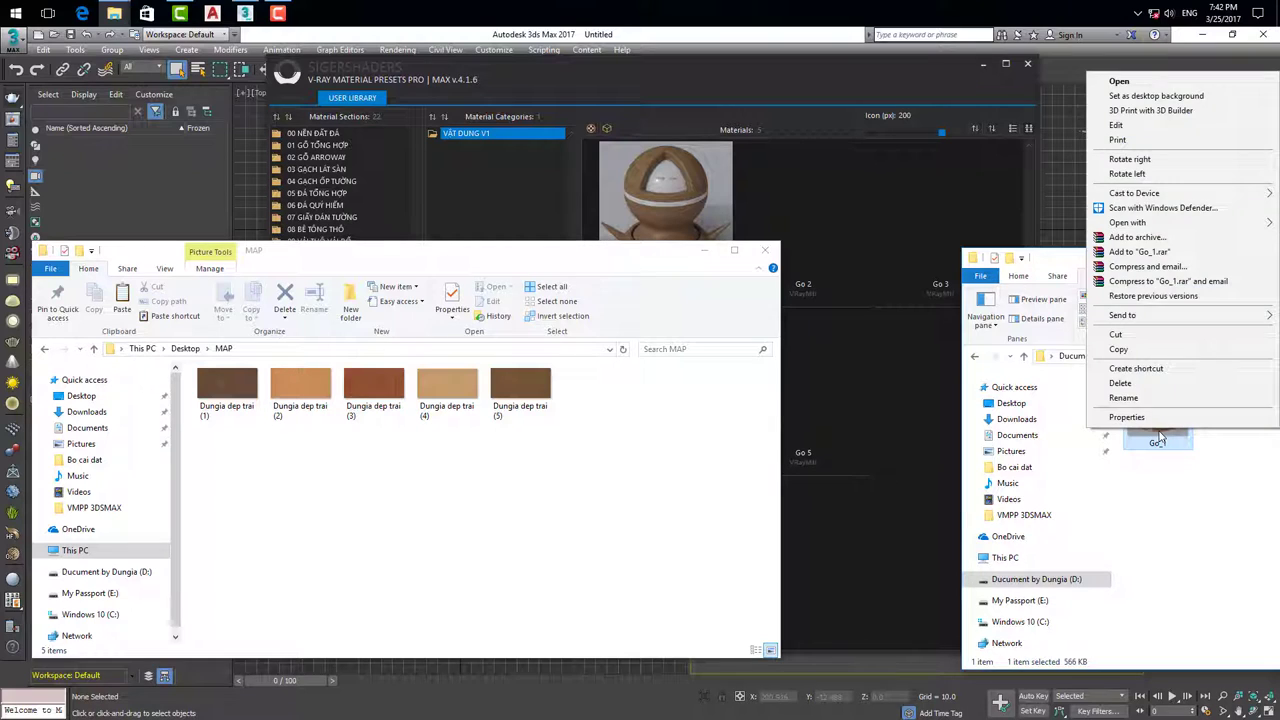
pyautogui.click(1158, 442)
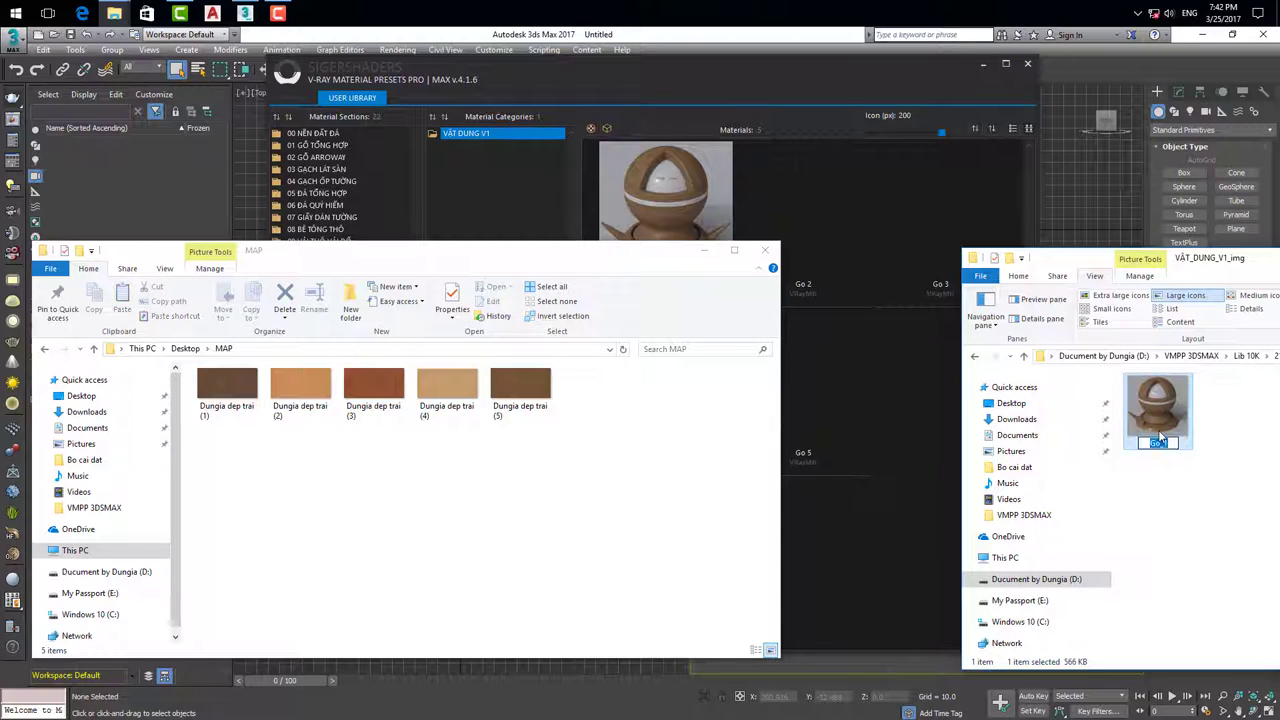
pyautogui.click(212, 398)
# Step: Rename the first two wood textures to Go_1 and Go_2
pyautogui.click(238, 403)
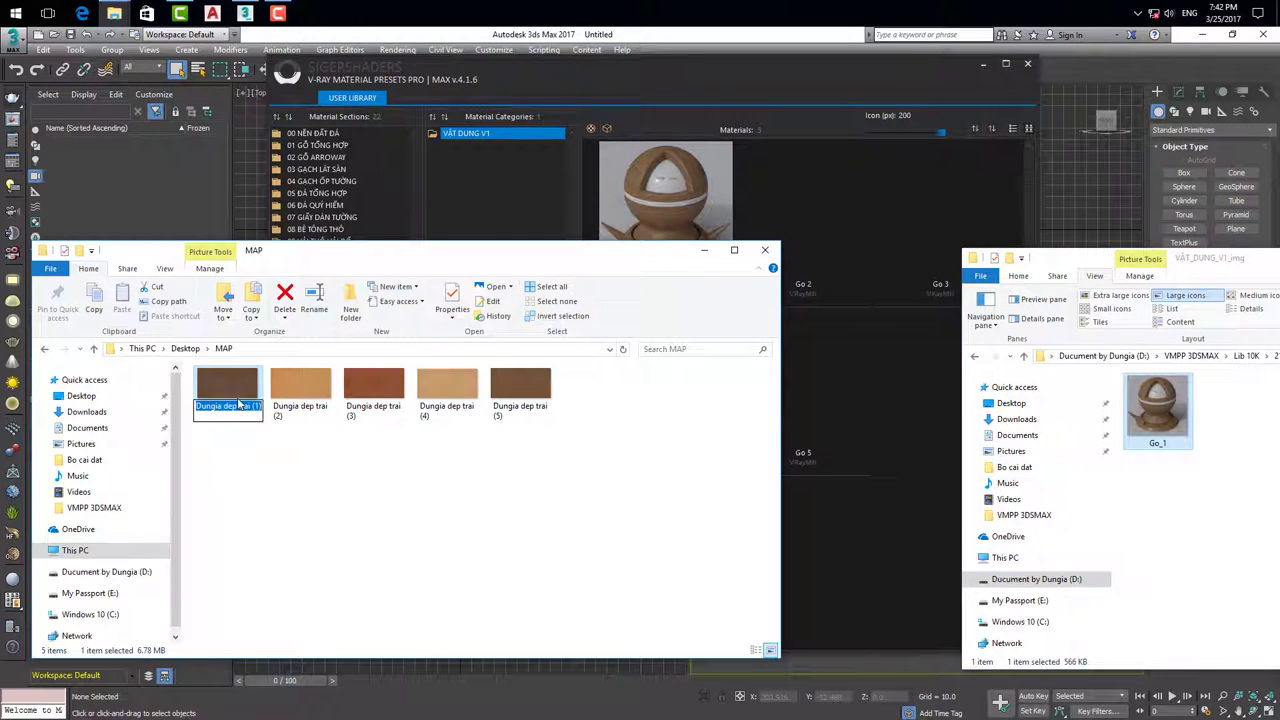
pyautogui.write('Go_1')
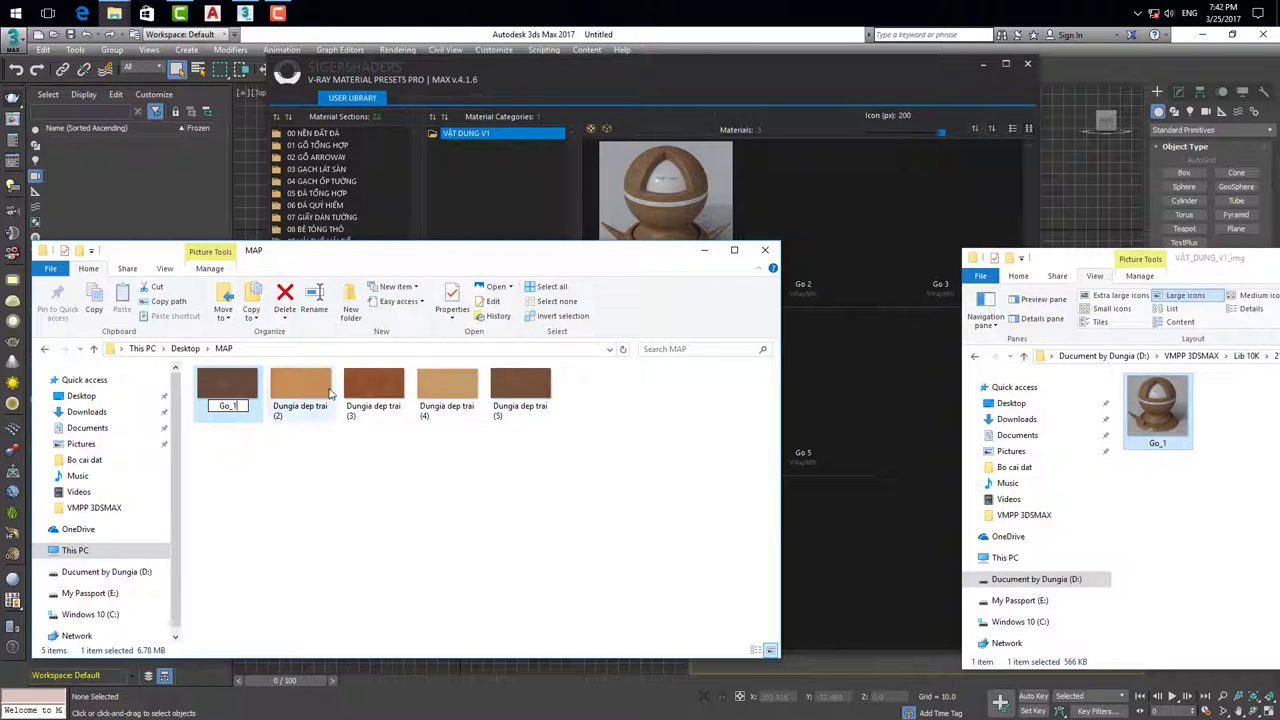
pyautogui.press('Tab')
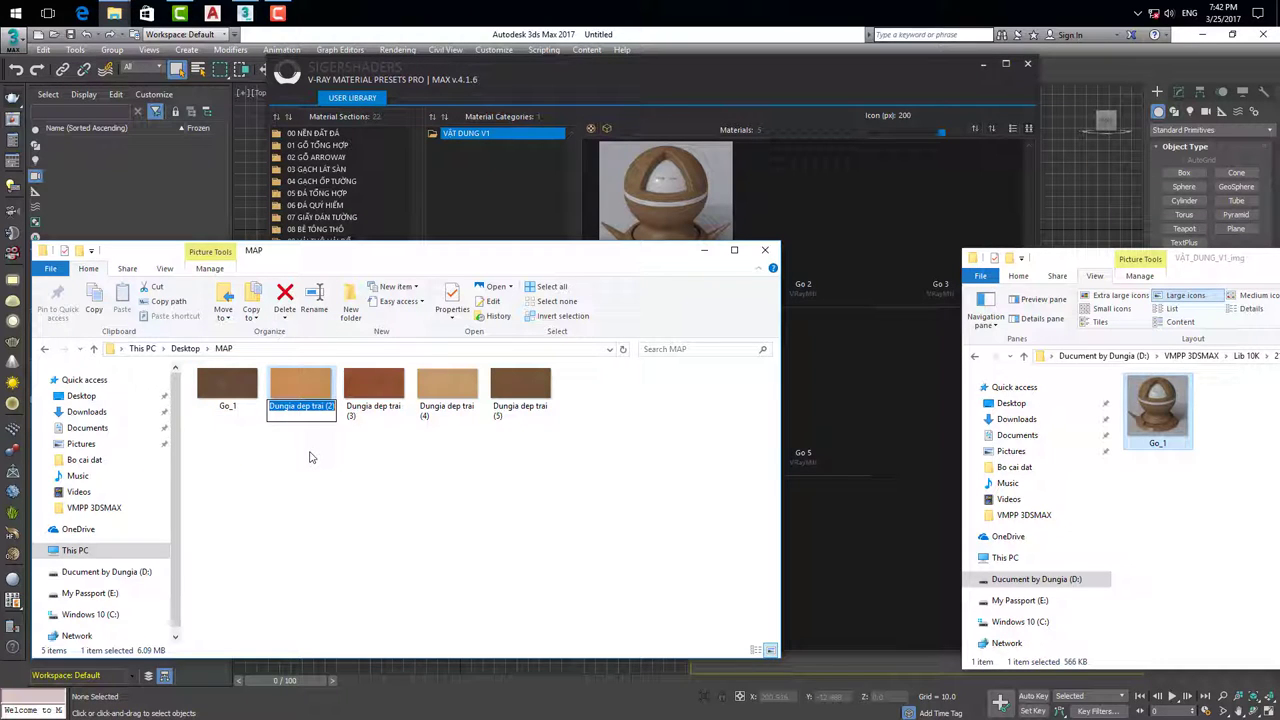
pyautogui.write('Go_1')
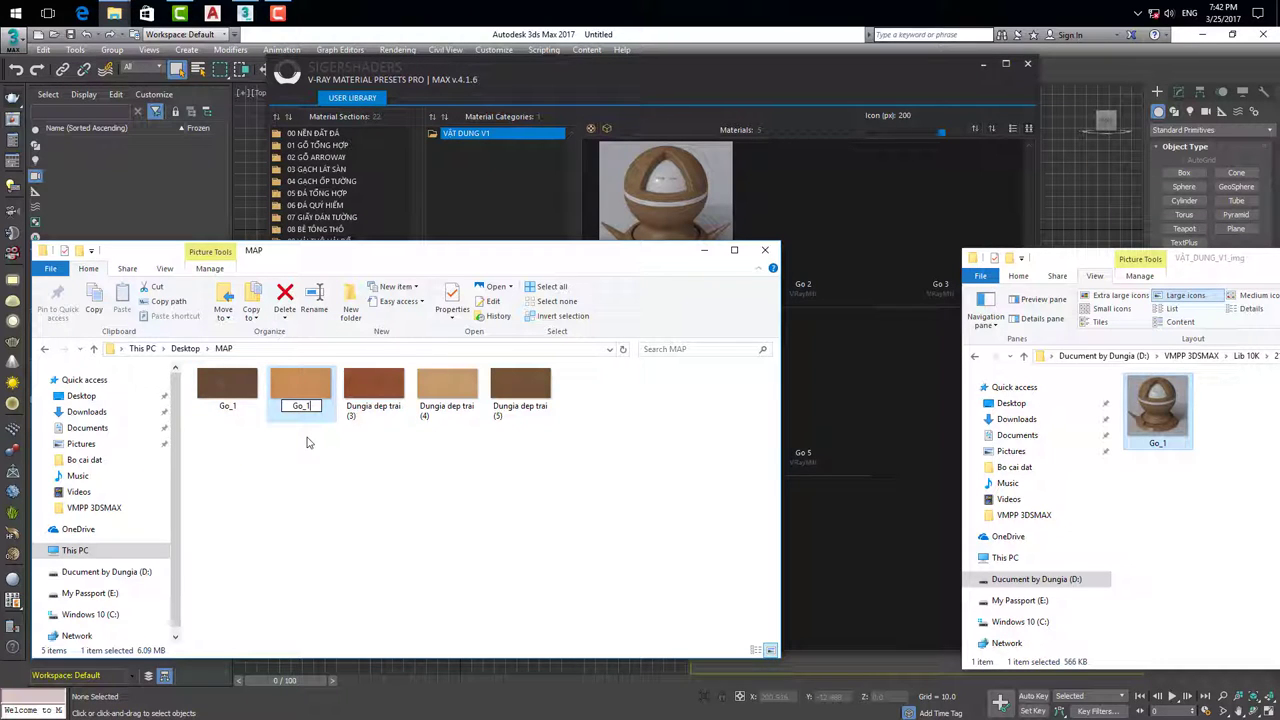
pyautogui.write('2')
pyautogui.press('Return')
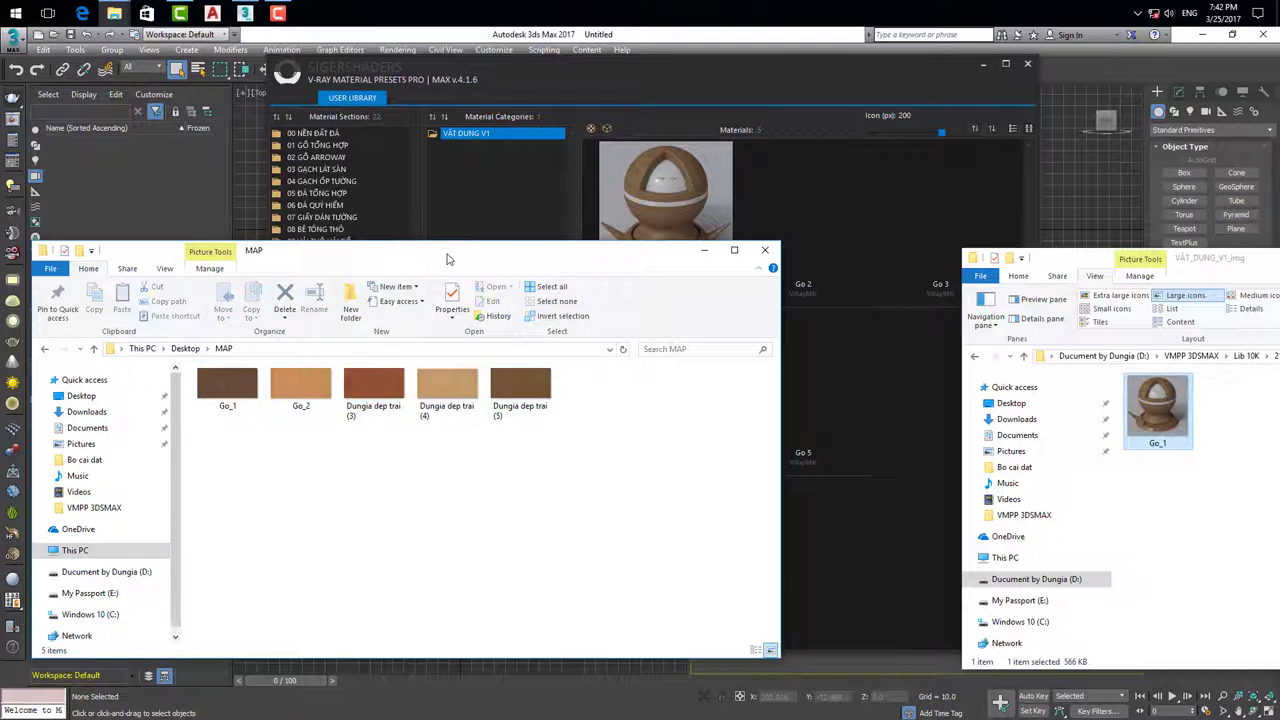
pyautogui.moveTo(449, 251); pyautogui.dragTo(326, 290)
pyautogui.click(181, 437)
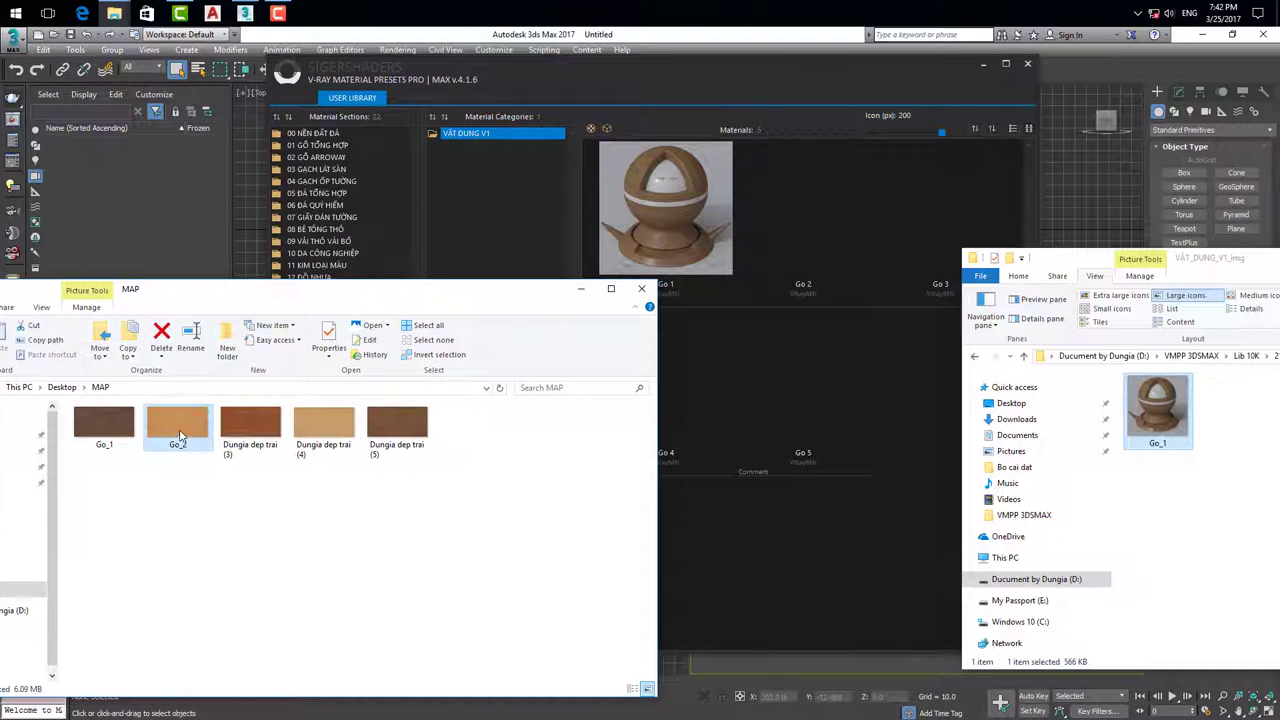
# Step: Rename the remaining three textures to Go_3, Go_4 and Go_5
pyautogui.click(252, 428)
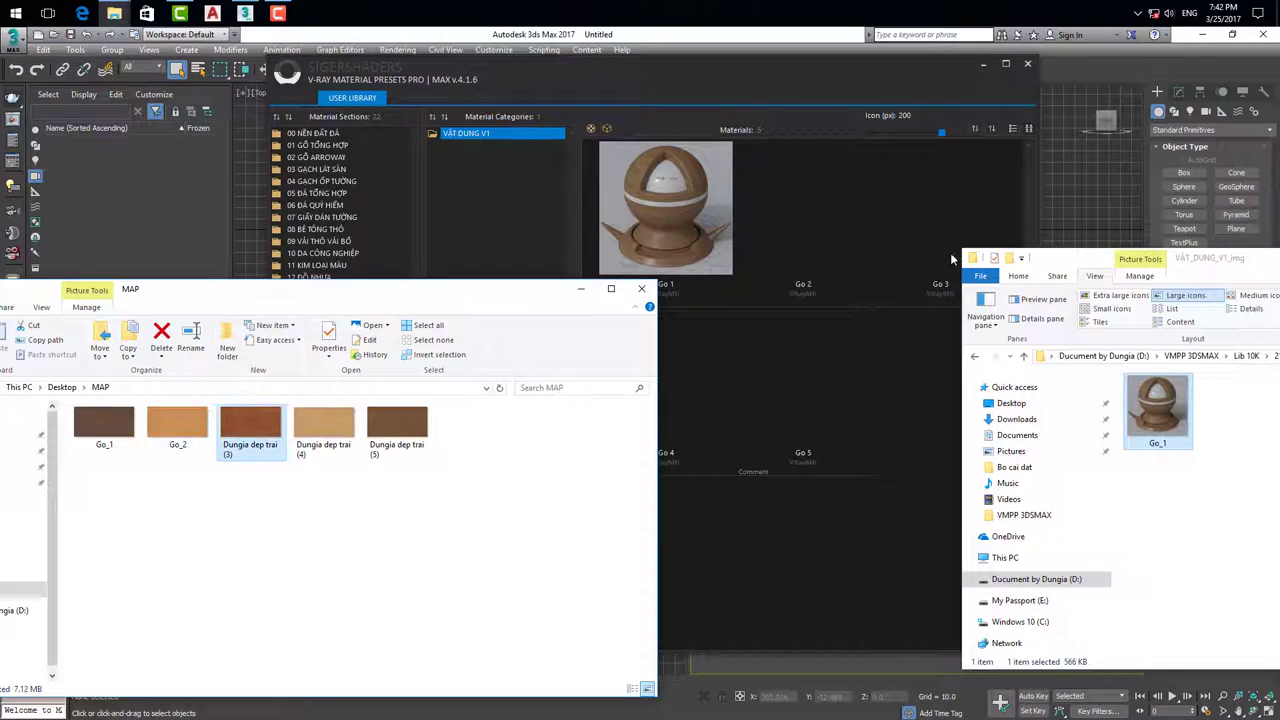
pyautogui.press('F2')
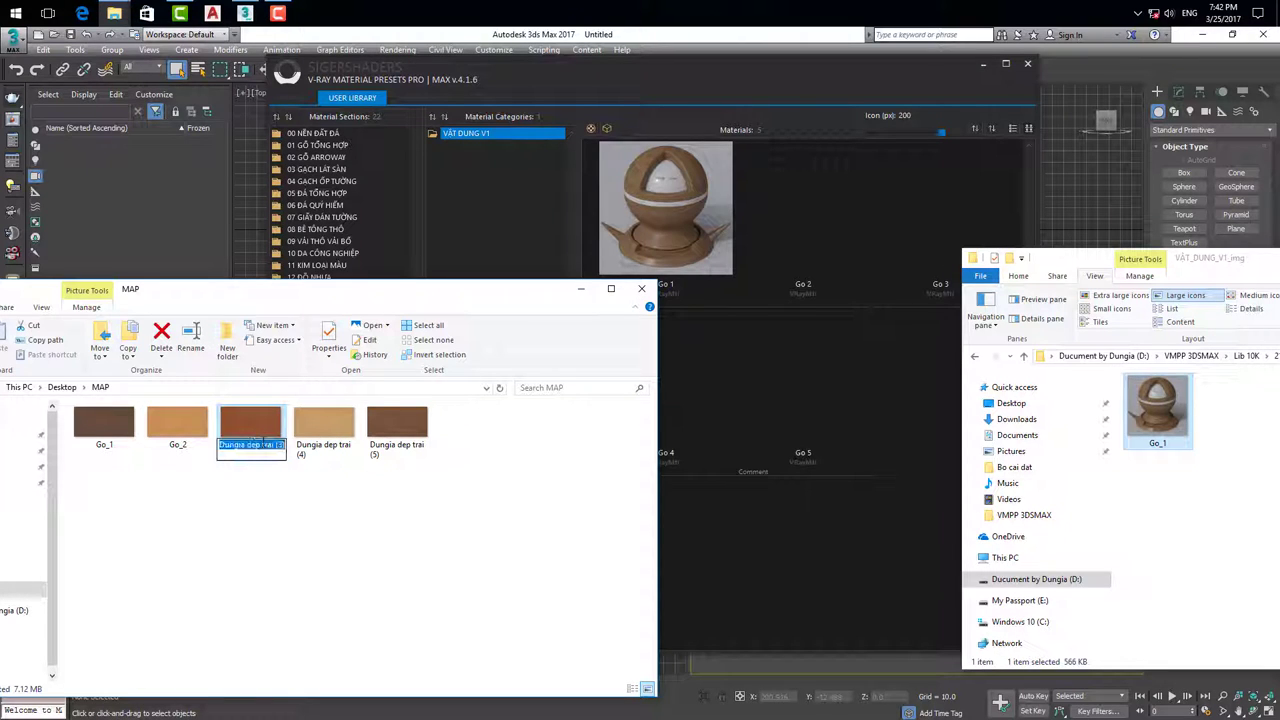
pyautogui.write('Go_1')
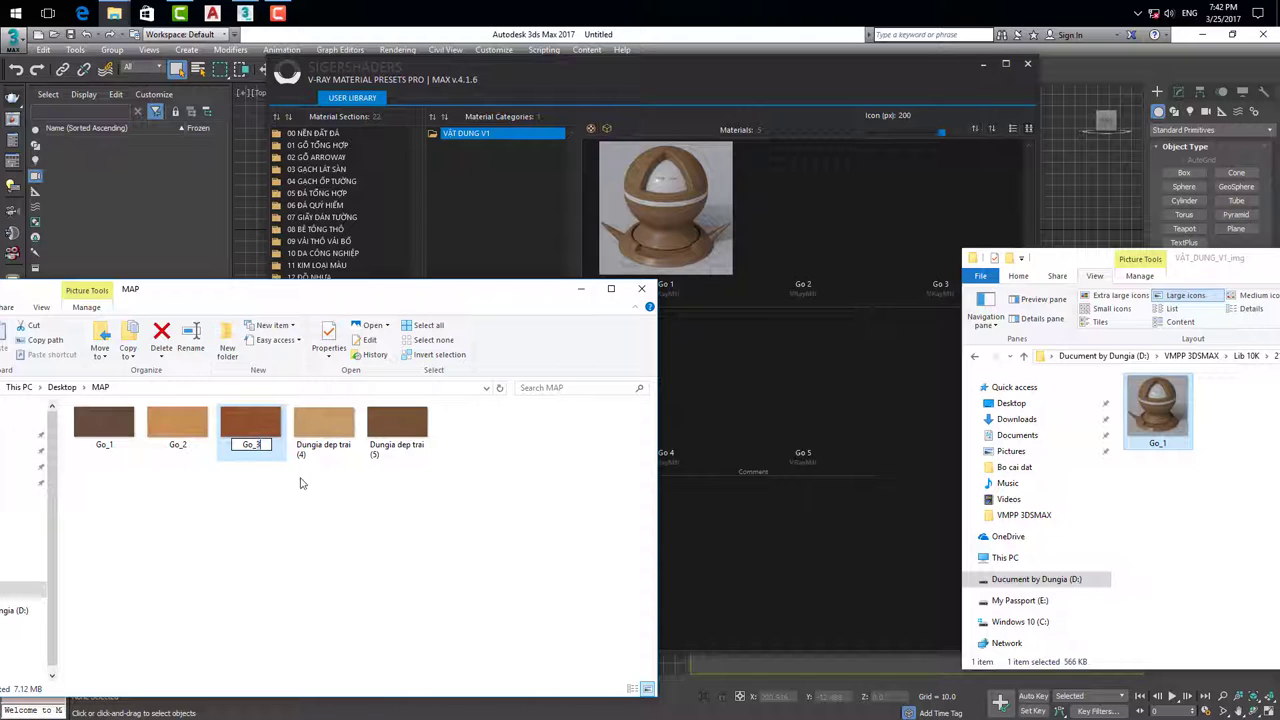
pyautogui.press('Tab')
pyautogui.write('Go_')
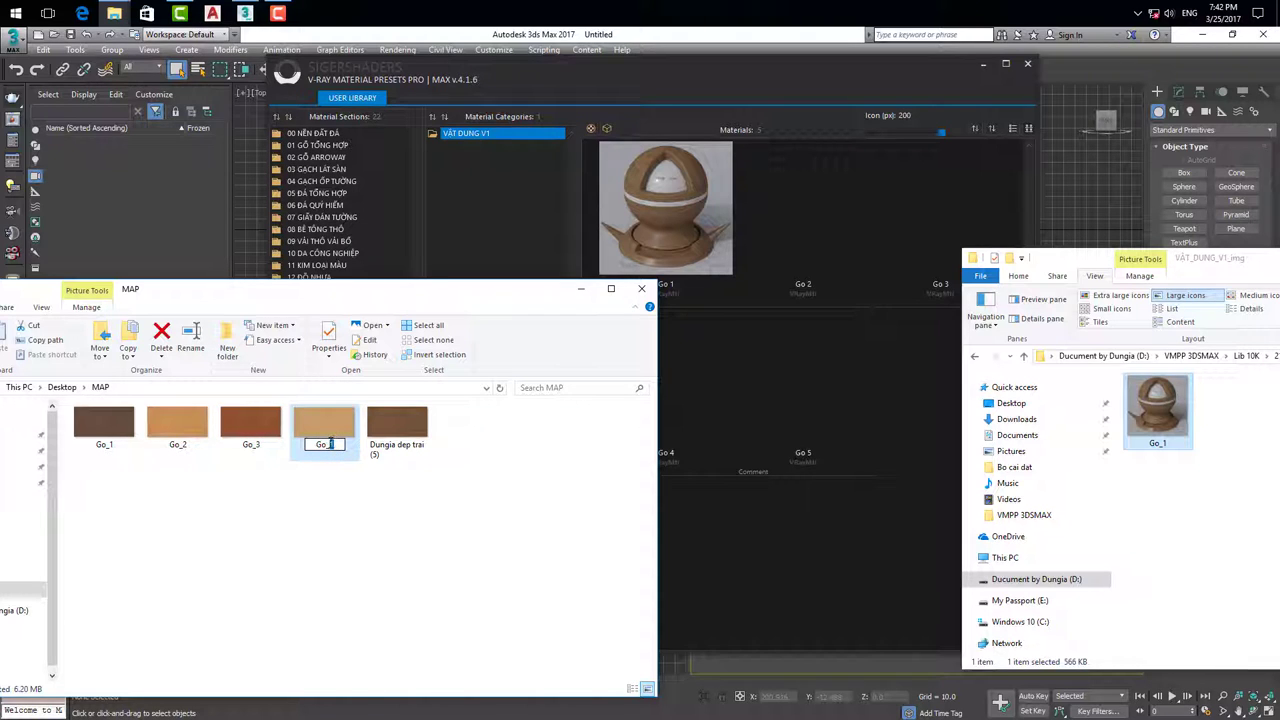
pyautogui.press('Tab')
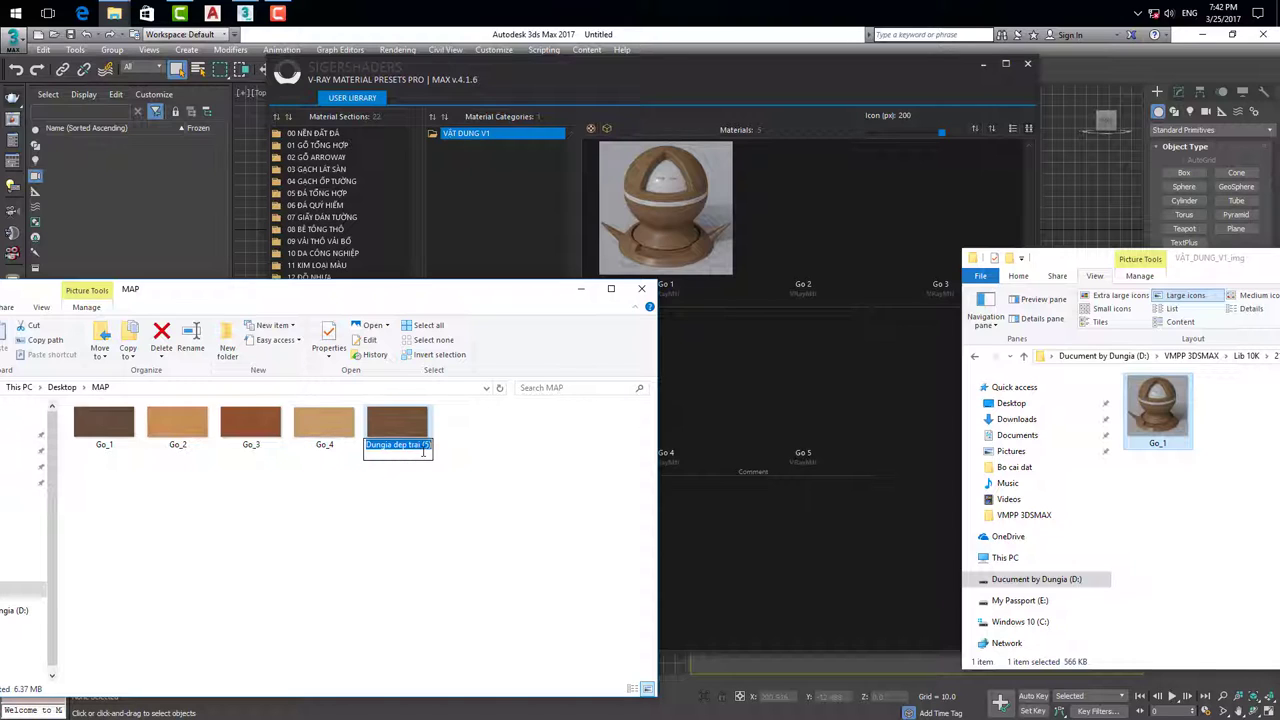
pyautogui.write('Go_5')
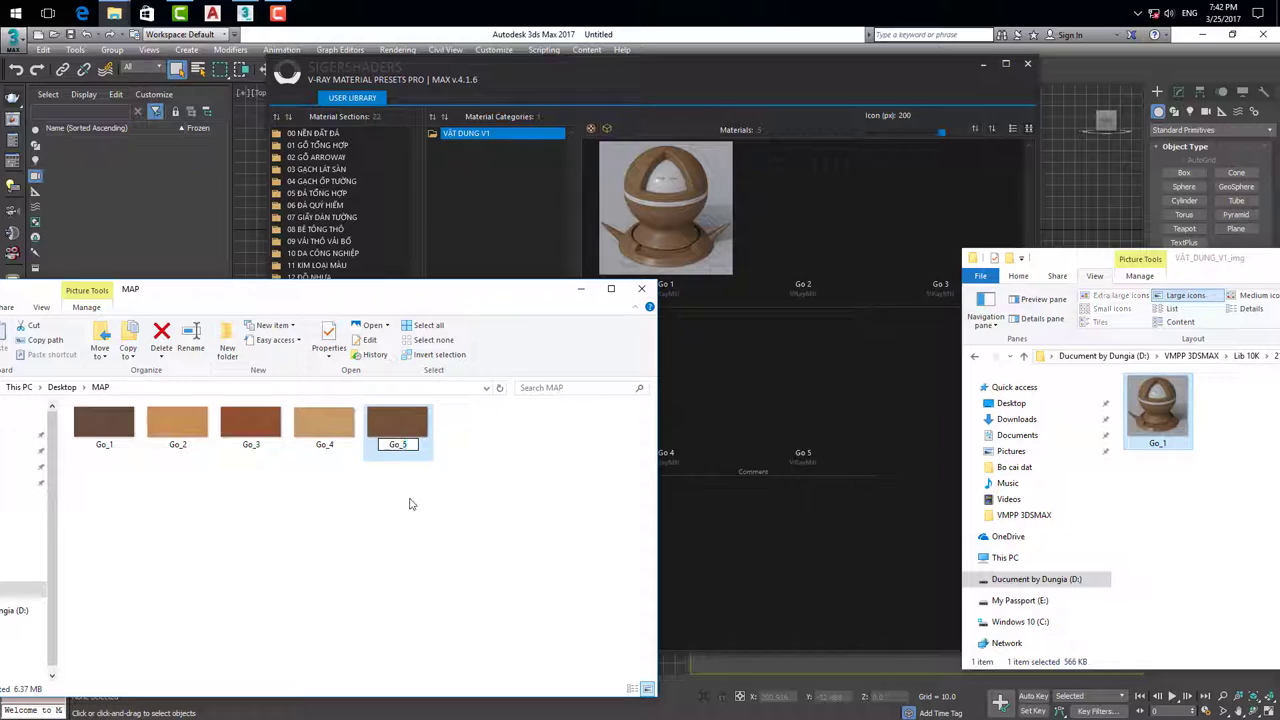
pyautogui.press('Return')
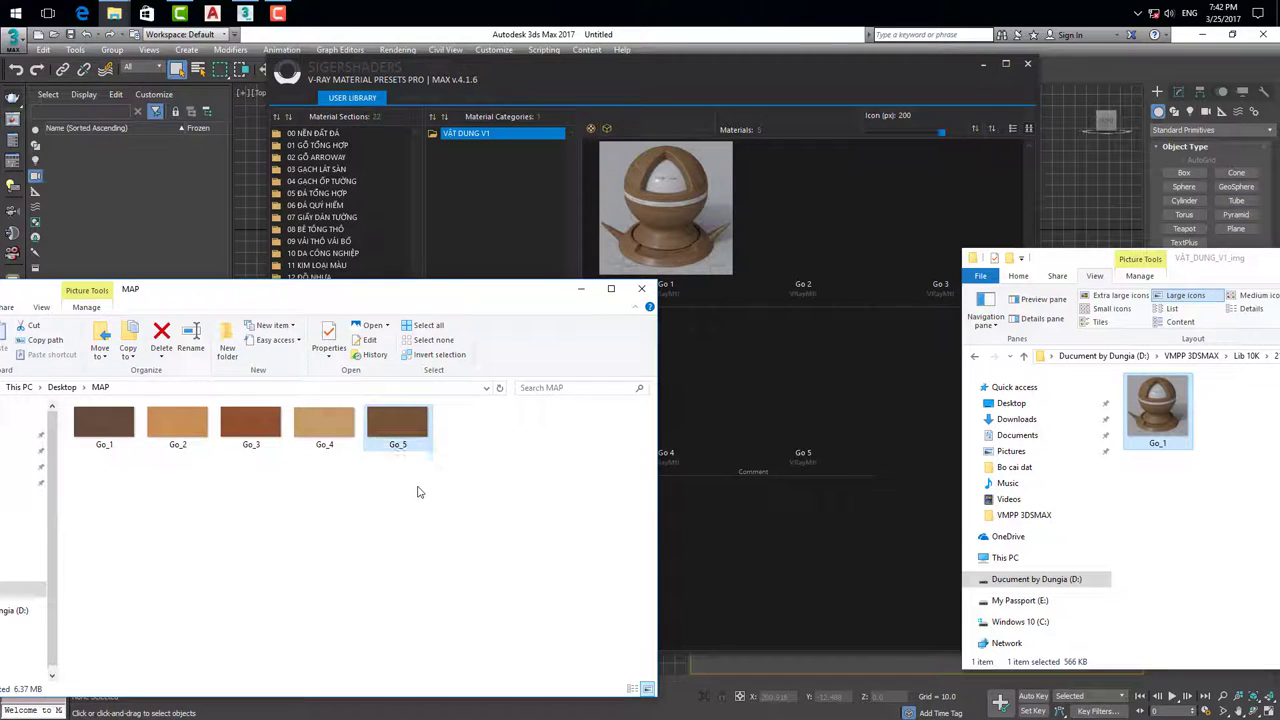
# Step: Copy Go_1–Go_5 from MAP into VẬT_DỤNG_V1_img, replacing the existing file
pyautogui.moveTo(1216, 263); pyautogui.dragTo(968, 231)
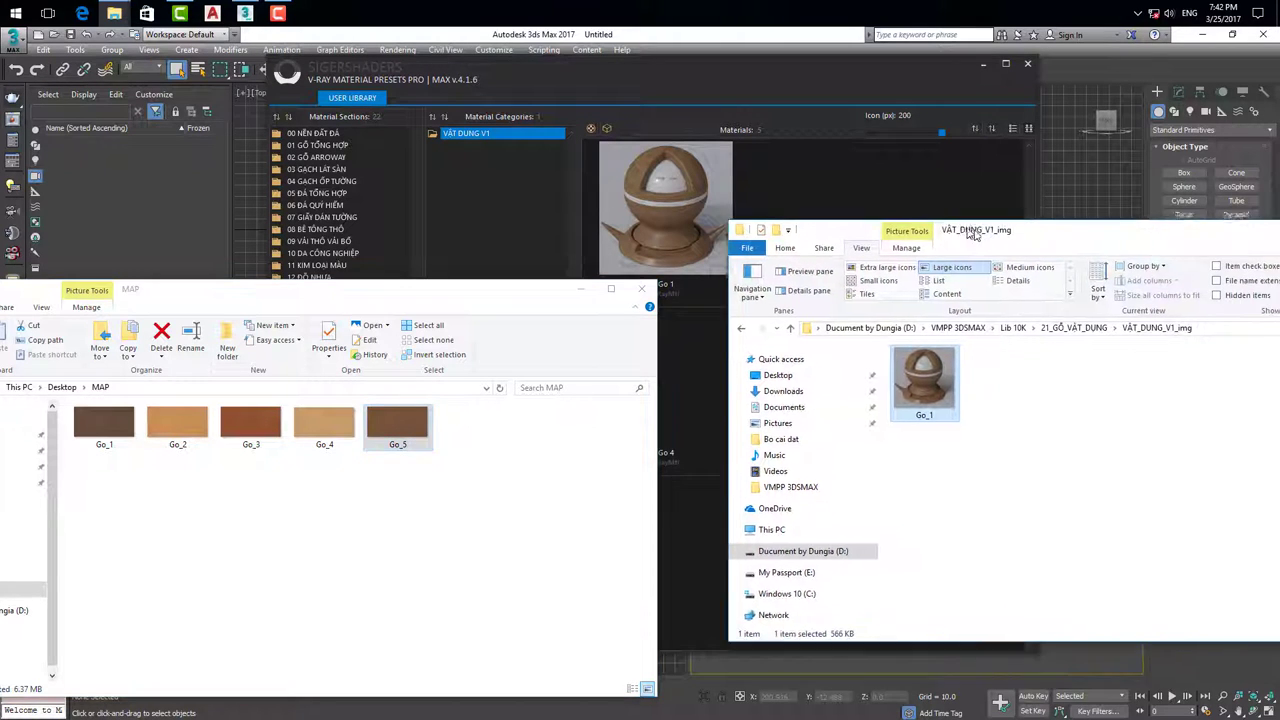
pyautogui.moveTo(387, 504); pyautogui.dragTo(110, 425)
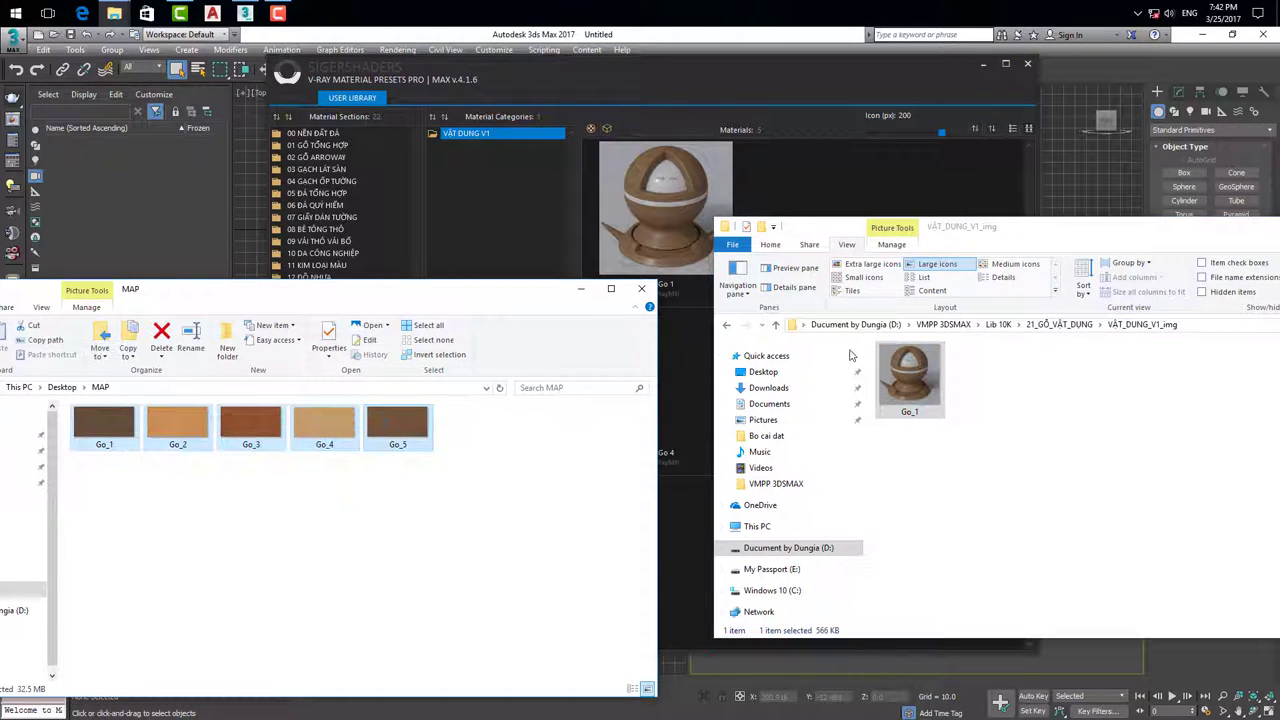
pyautogui.rightClick(394, 429)
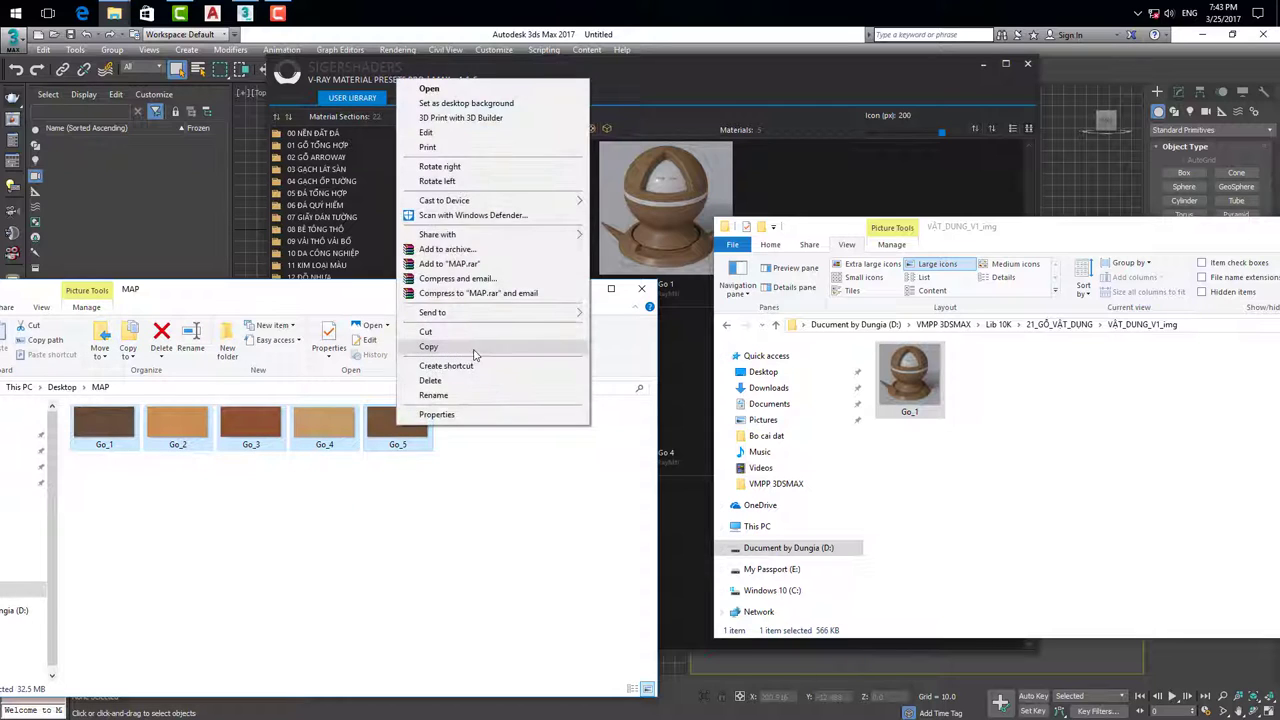
pyautogui.click(471, 350)
pyautogui.rightClick(1034, 396)
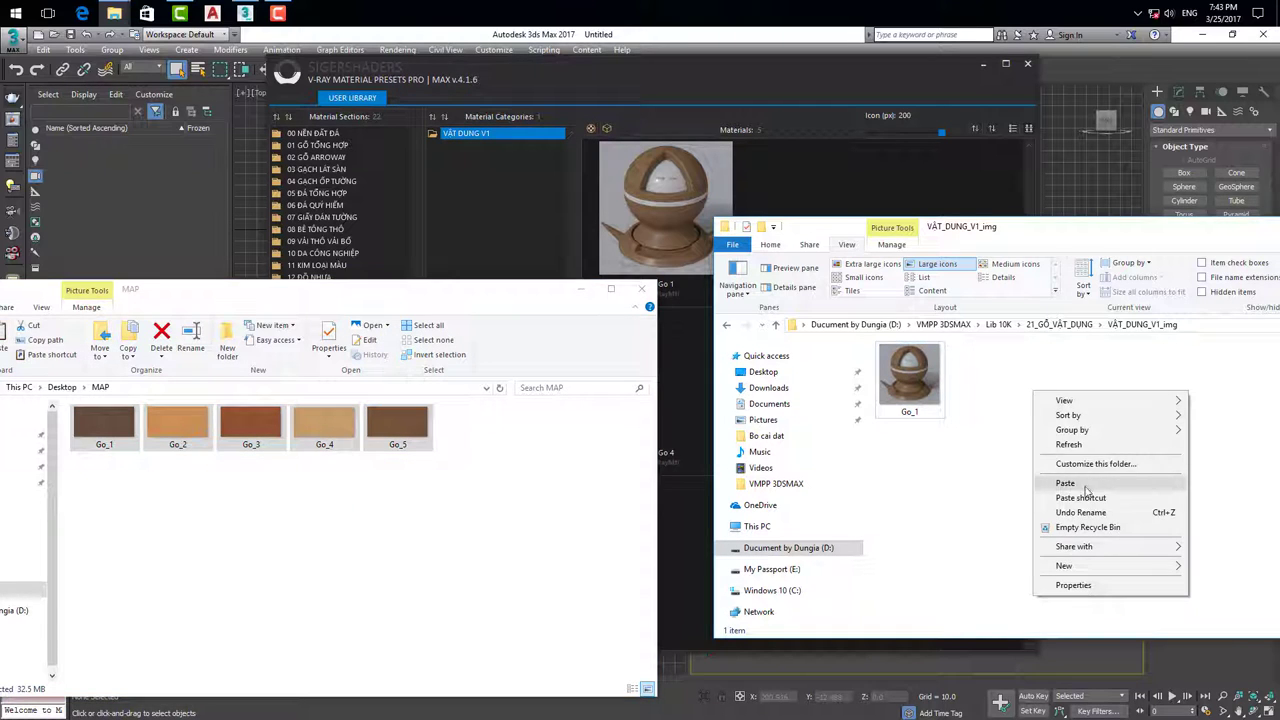
pyautogui.click(1086, 486)
pyautogui.click(609, 272)
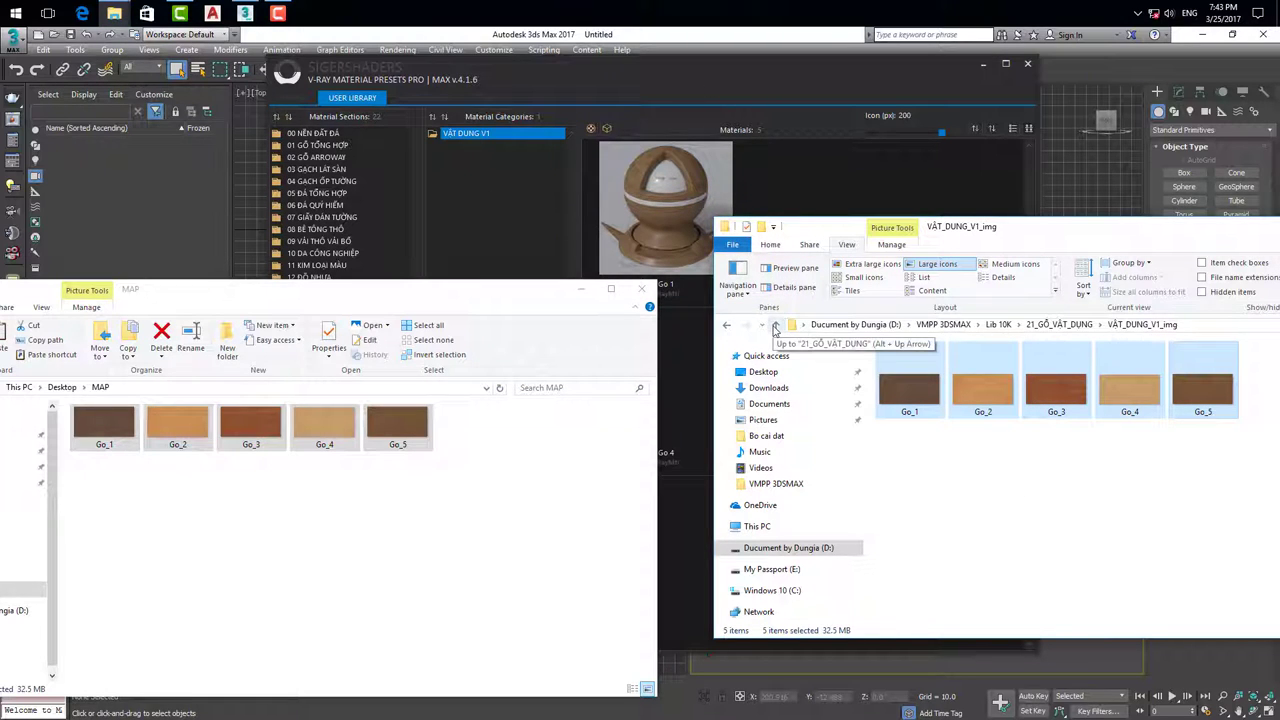
# Step: Recheck VẬT_DỤNG_V1_img, return to 21_GỖ_VẬT_DỤNG, and close the MAP window
pyautogui.click(775, 327)
pyautogui.click(985, 383)
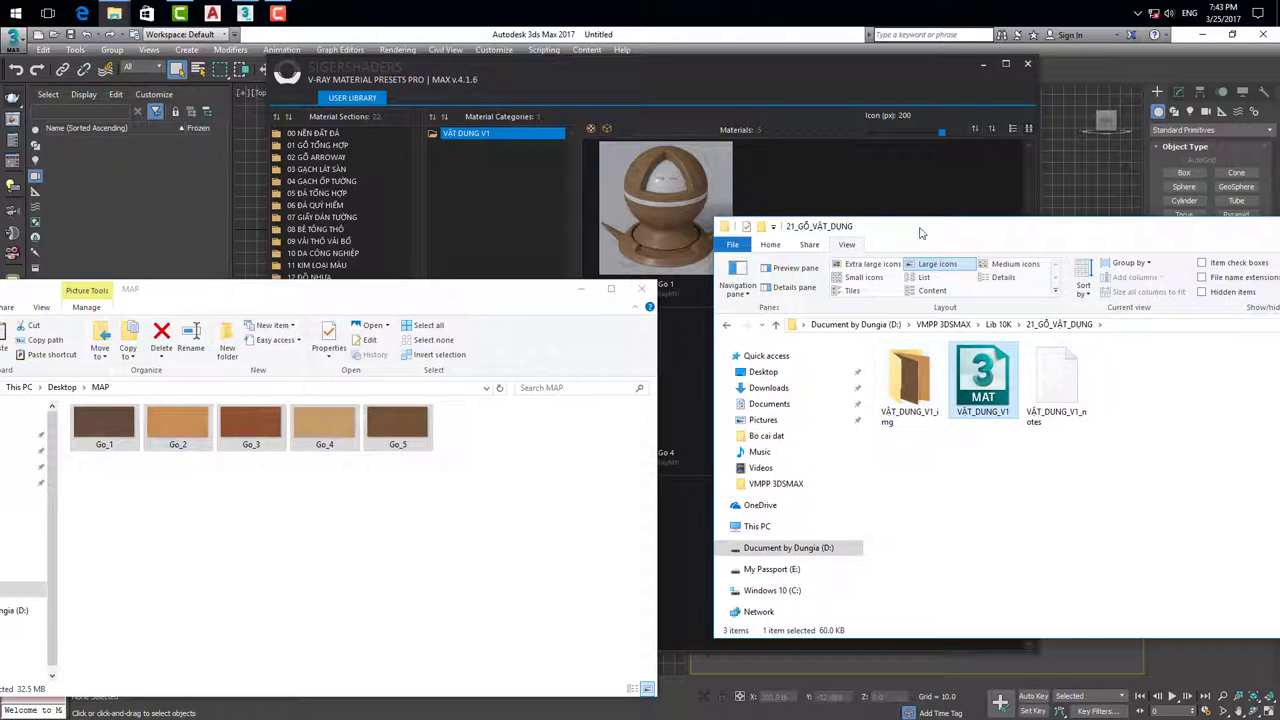
pyautogui.moveTo(923, 232); pyautogui.dragTo(1021, 358)
pyautogui.doubleClick(1020, 525)
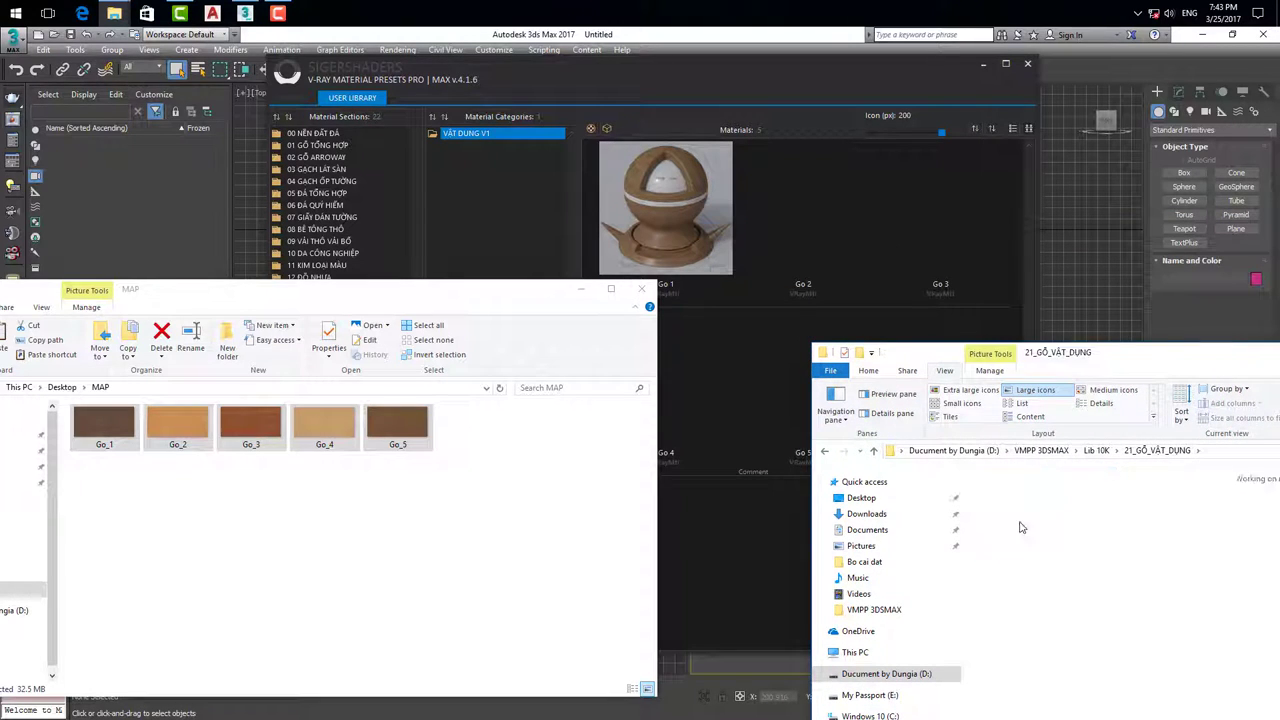
pyautogui.moveTo(1163, 360); pyautogui.dragTo(1017, 298)
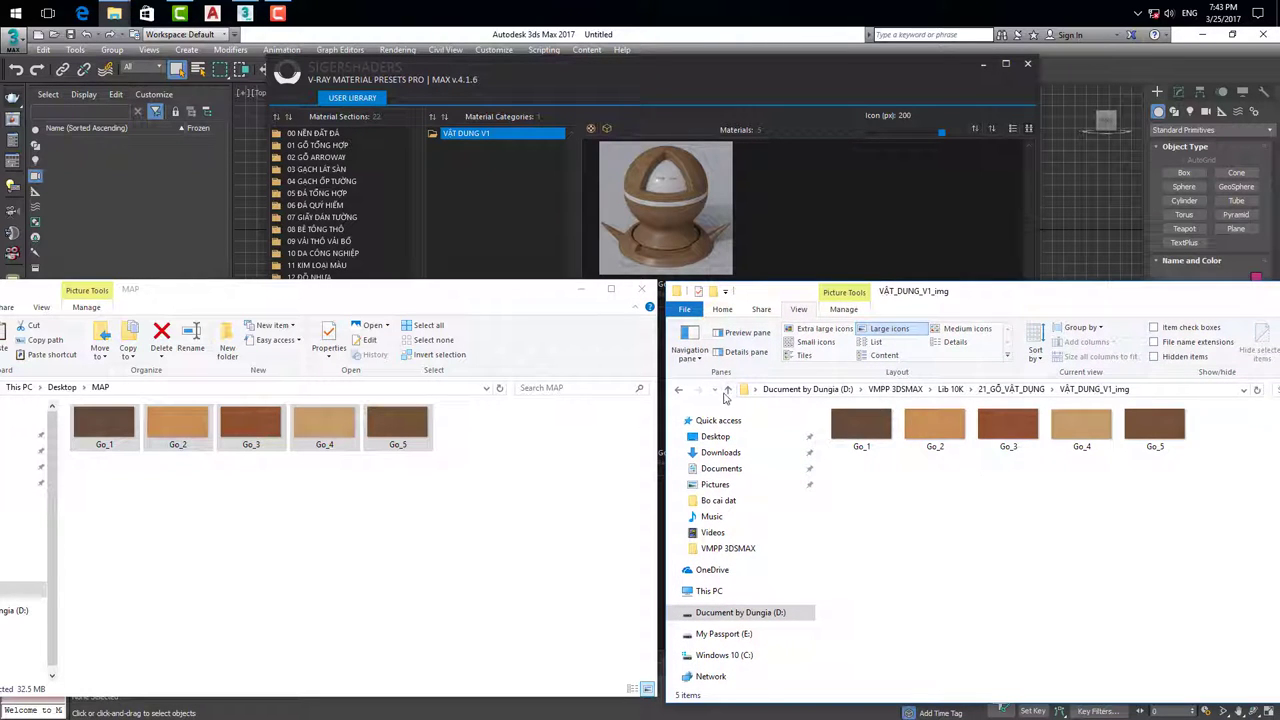
pyautogui.click(727, 389)
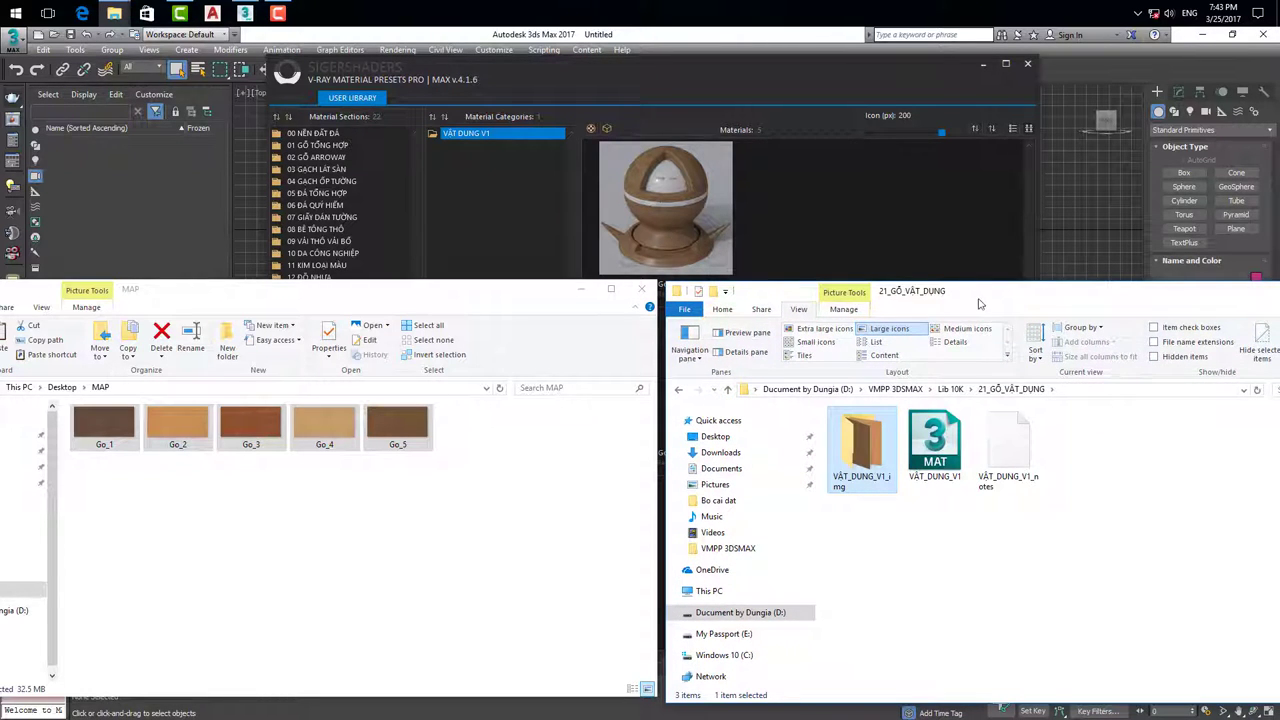
pyautogui.click(642, 289)
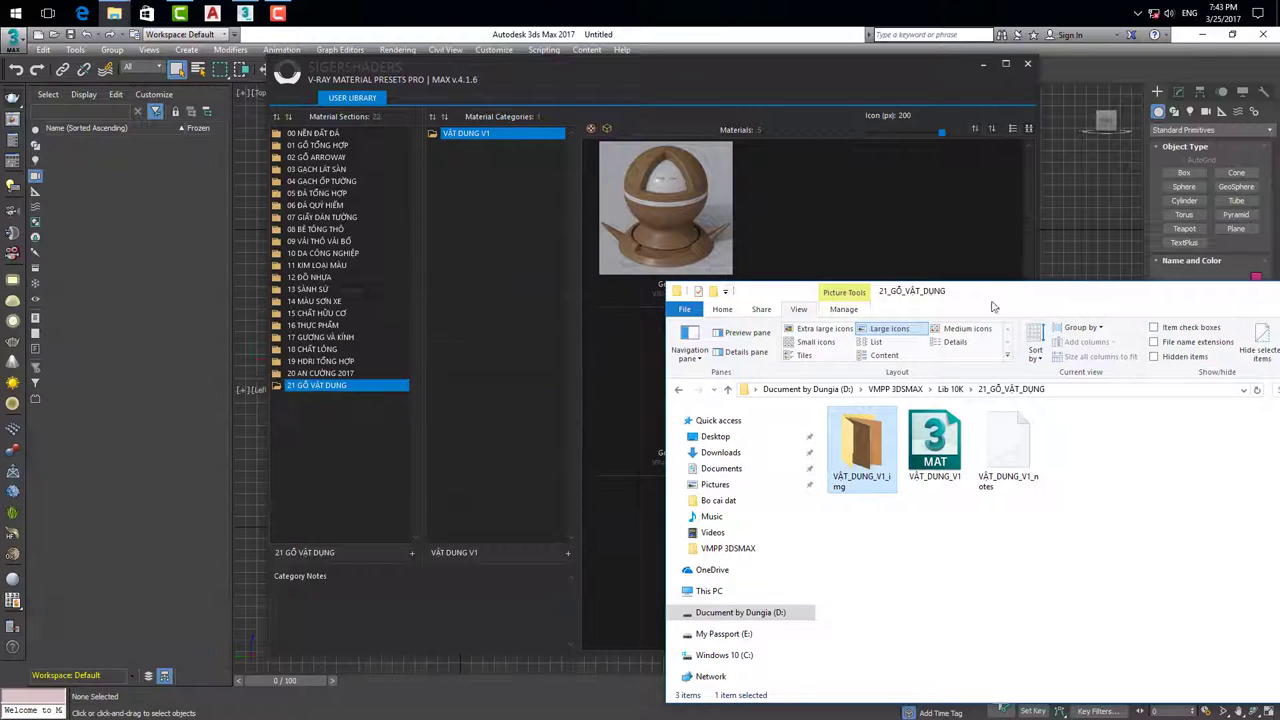
# Step: Reload section 21 GỖ VẬT DỤNG and category VẬT DỤNG V1 to show Go 1–5 texture thumbnails
pyautogui.click(313, 374)
pyautogui.click(299, 386)
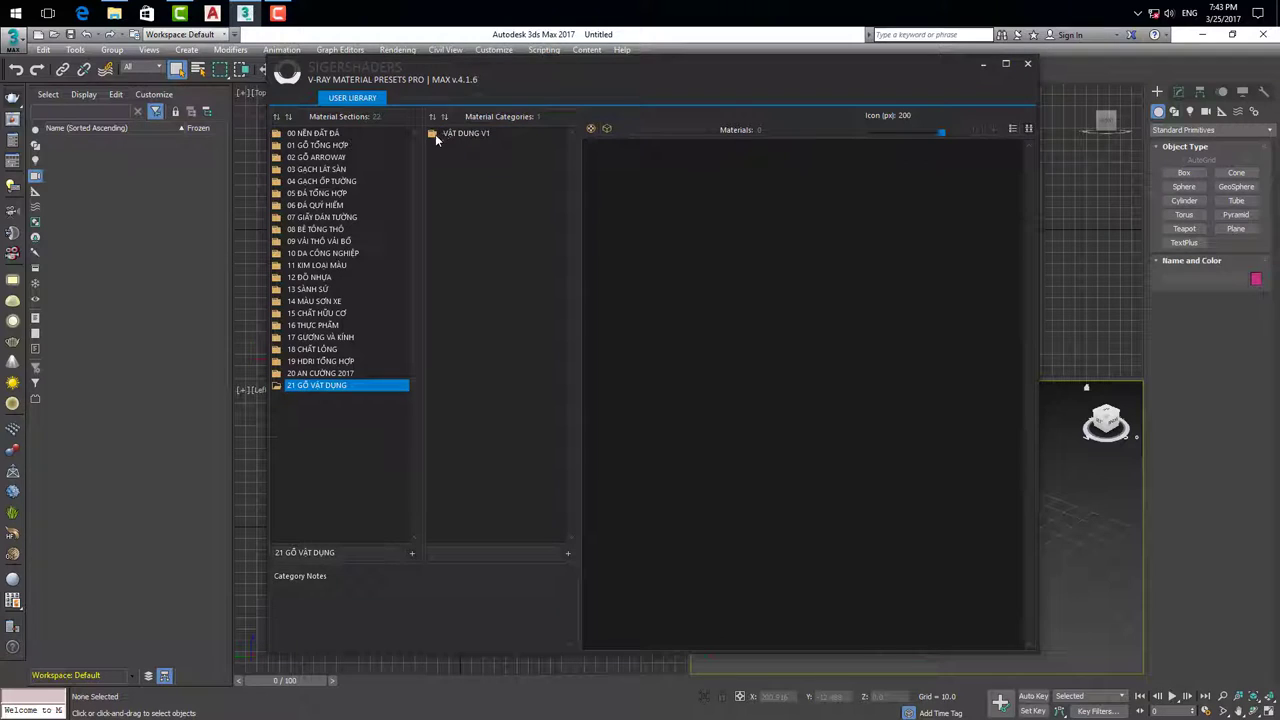
pyautogui.click(436, 135)
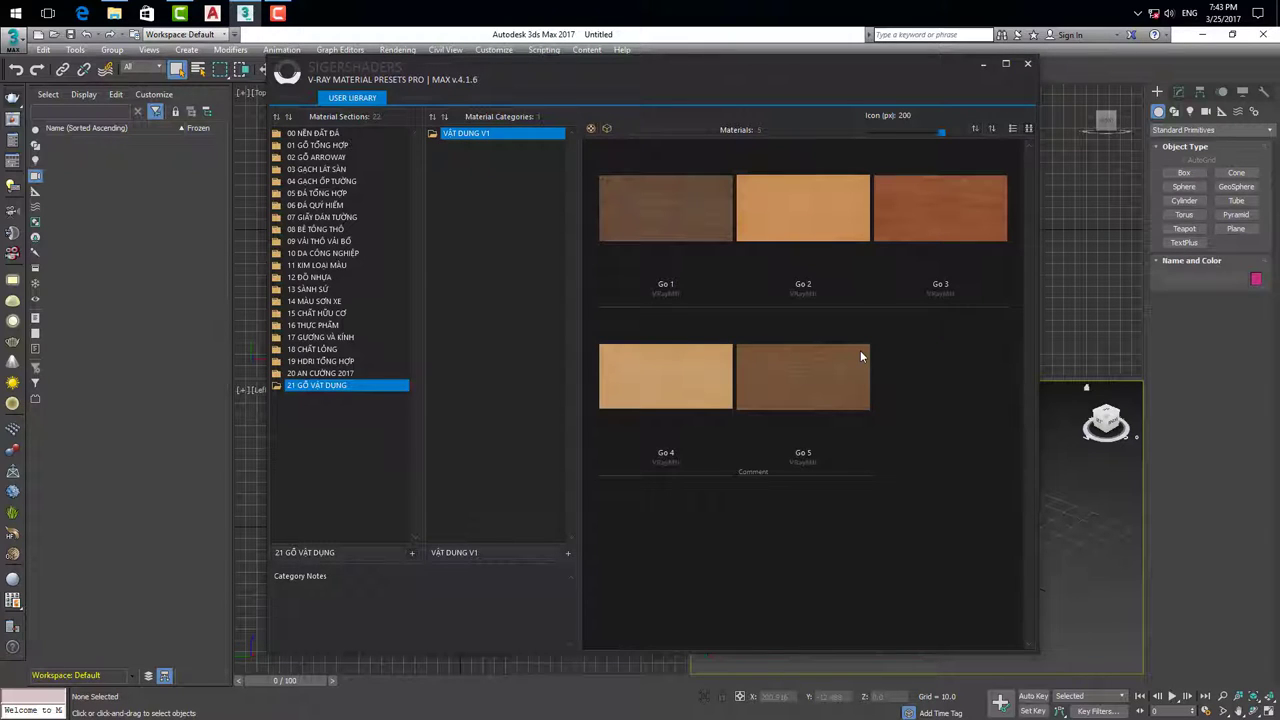
pyautogui.moveTo(663, 60); pyautogui.dragTo(658, 73)
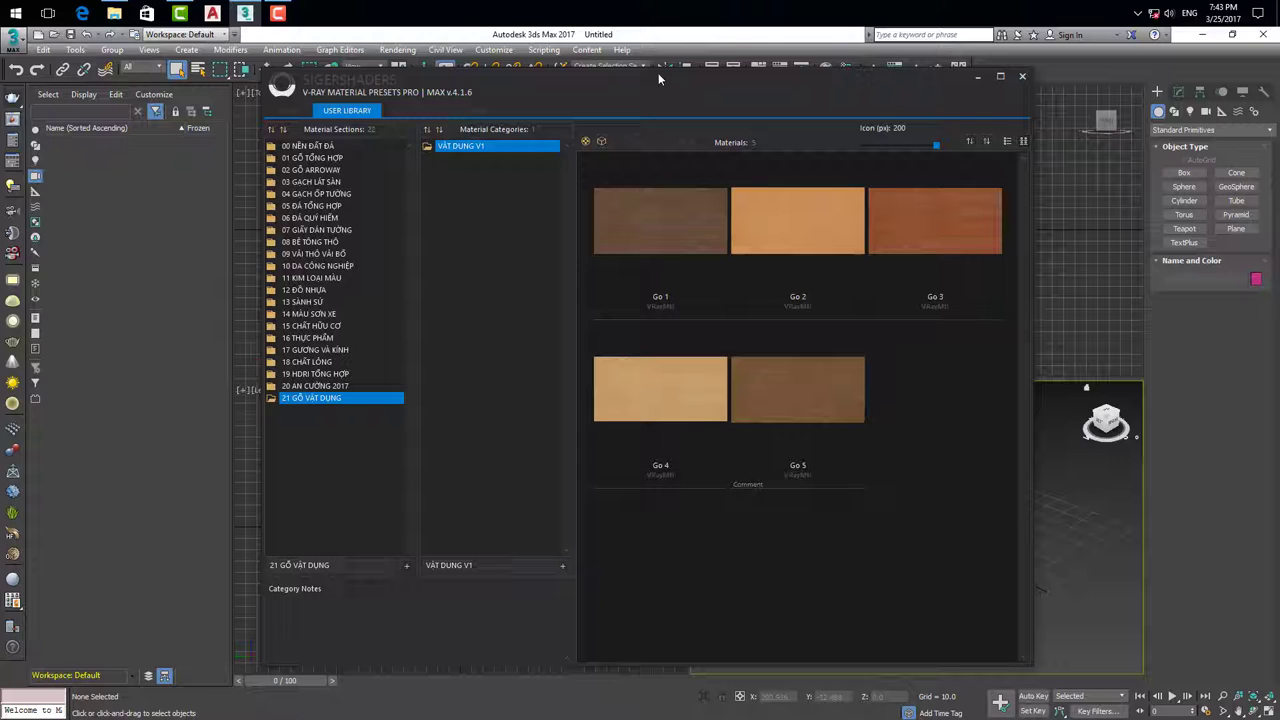
pyautogui.moveTo(660, 220)
pyautogui.rightClick(685, 216)
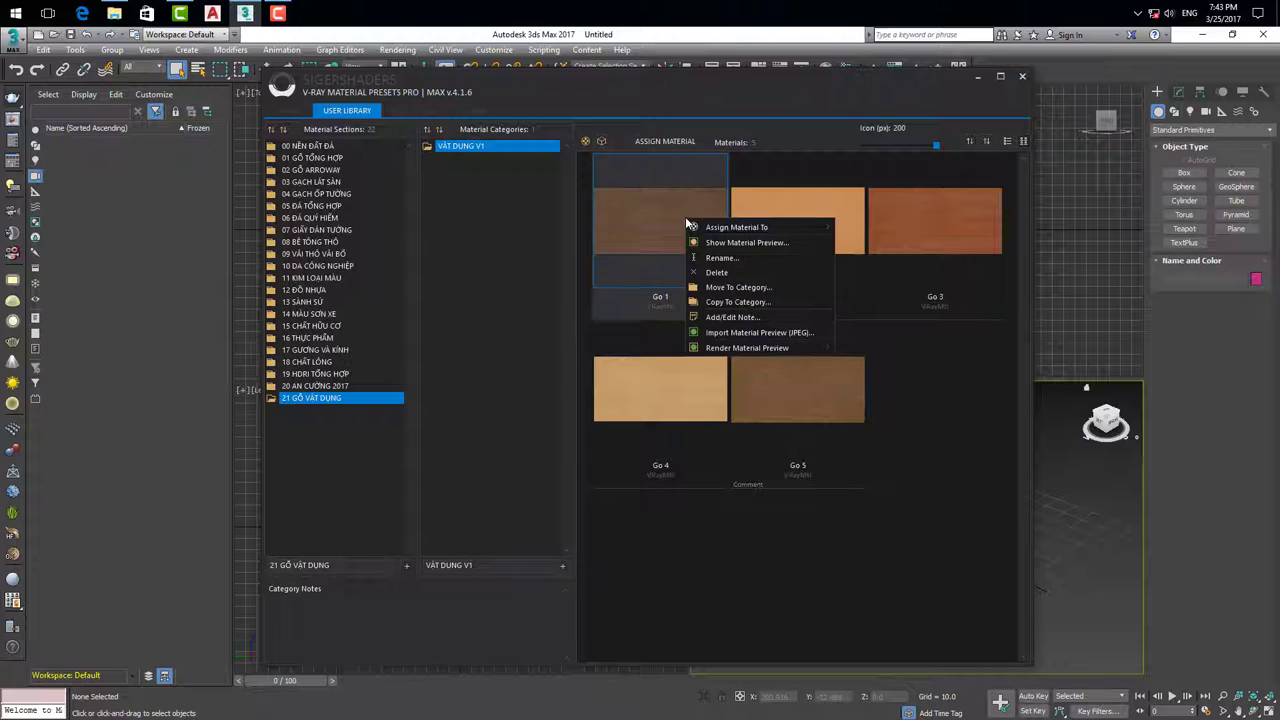
pyautogui.click(742, 243)
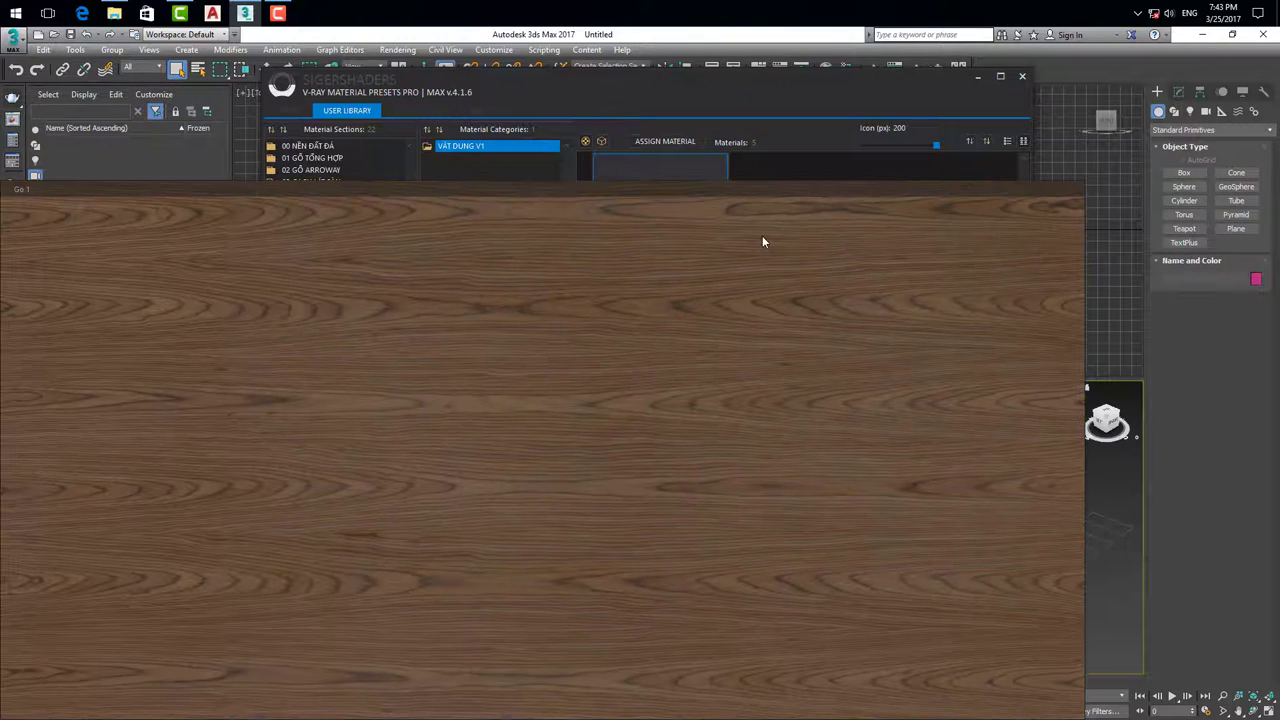
pyautogui.moveTo(657, 193)
pyautogui.mouseDown()
pyautogui.moveTo(971, 94)
pyautogui.moveTo(688, 134)
pyautogui.moveTo(726, 145)
pyautogui.mouseUp()
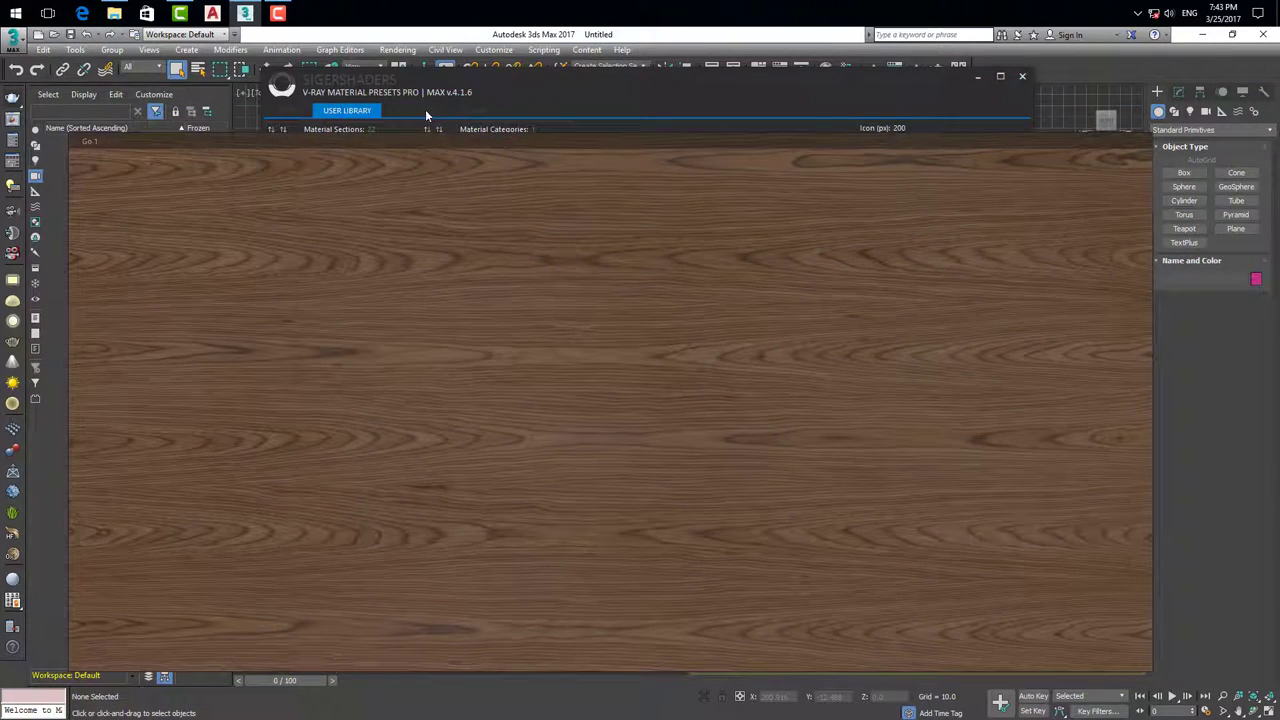
pyautogui.click(349, 104)
pyautogui.click(349, 106)
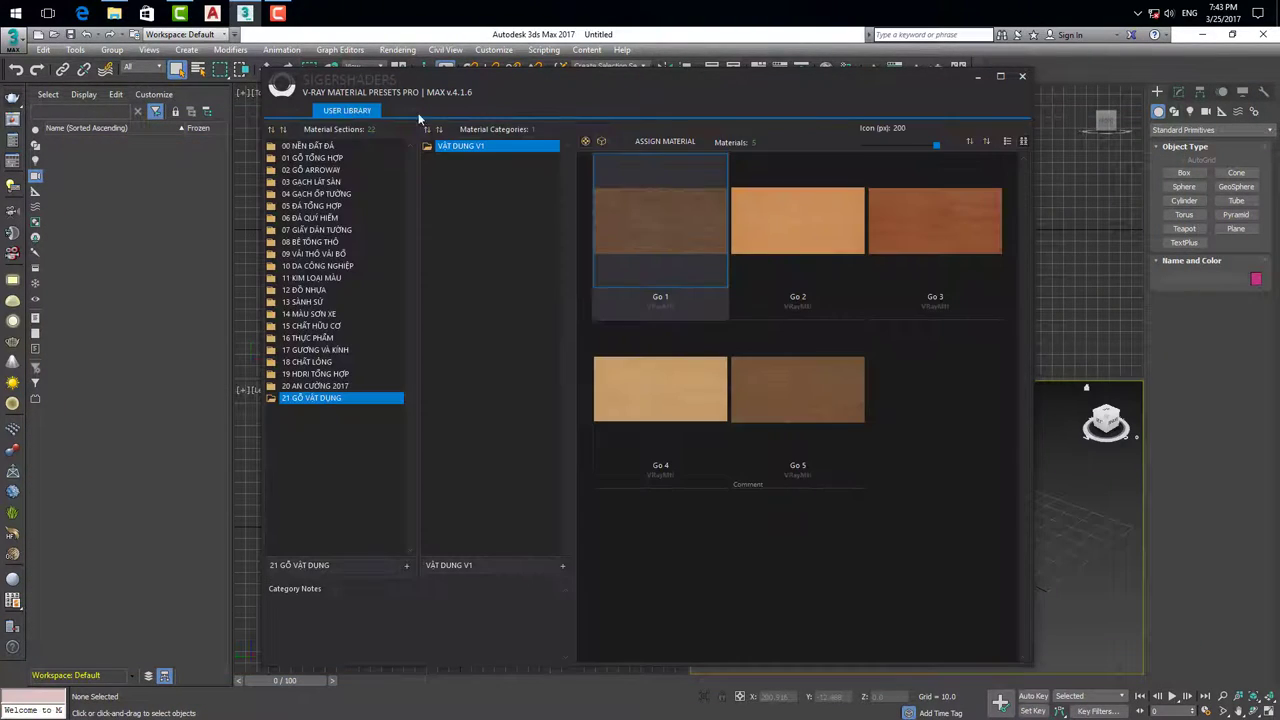
# Step: Delete section 21 GỖ VẬT DỤNG and confirm the permanent deletion
pyautogui.rightClick(334, 398)
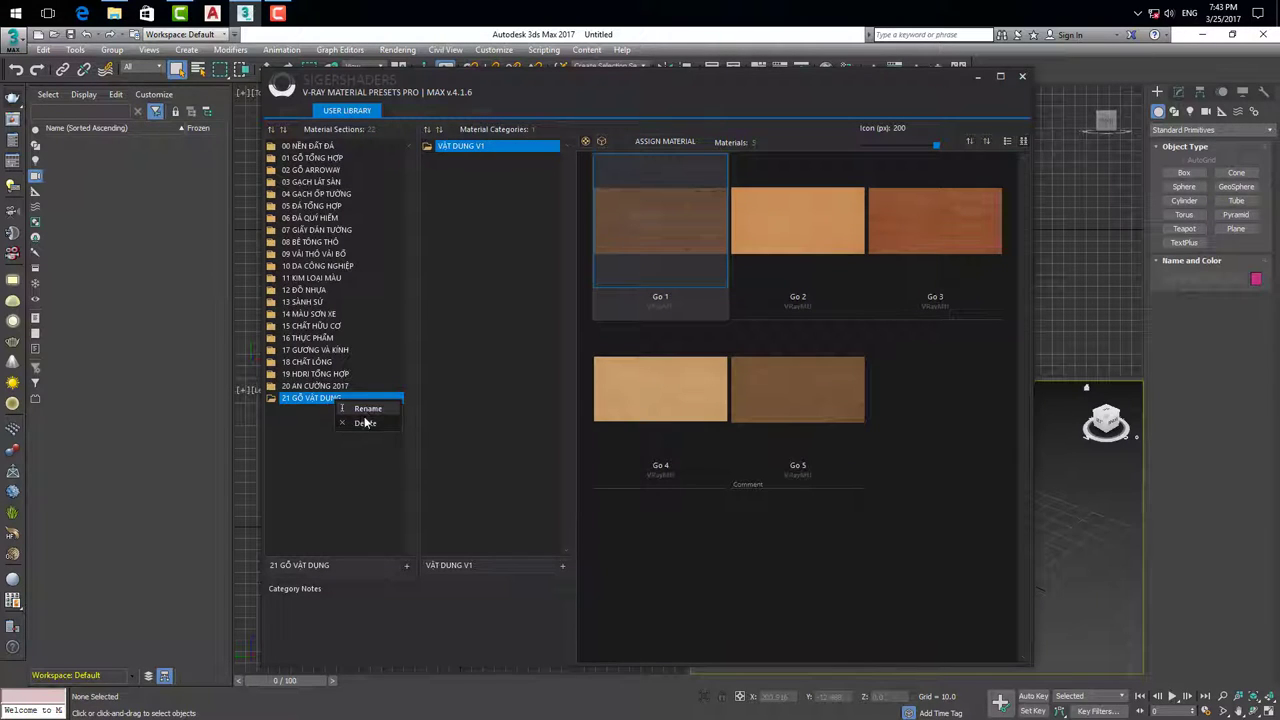
pyautogui.click(360, 422)
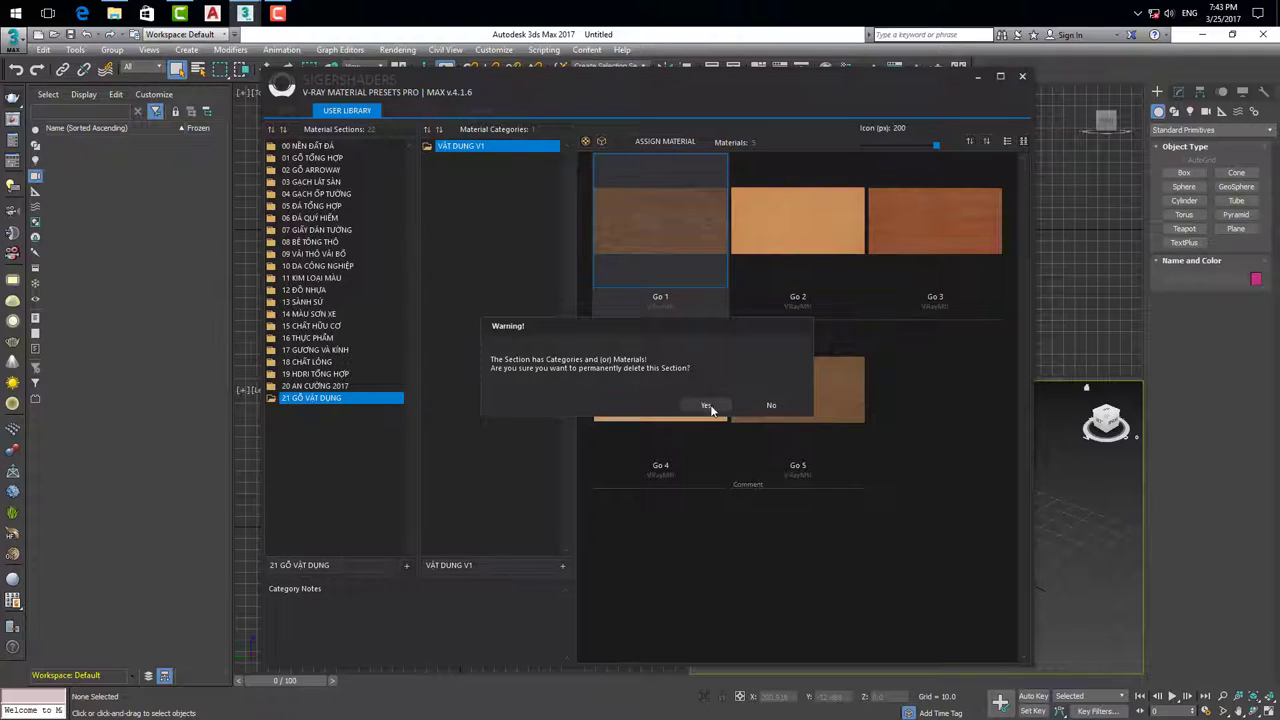
pyautogui.click(705, 406)
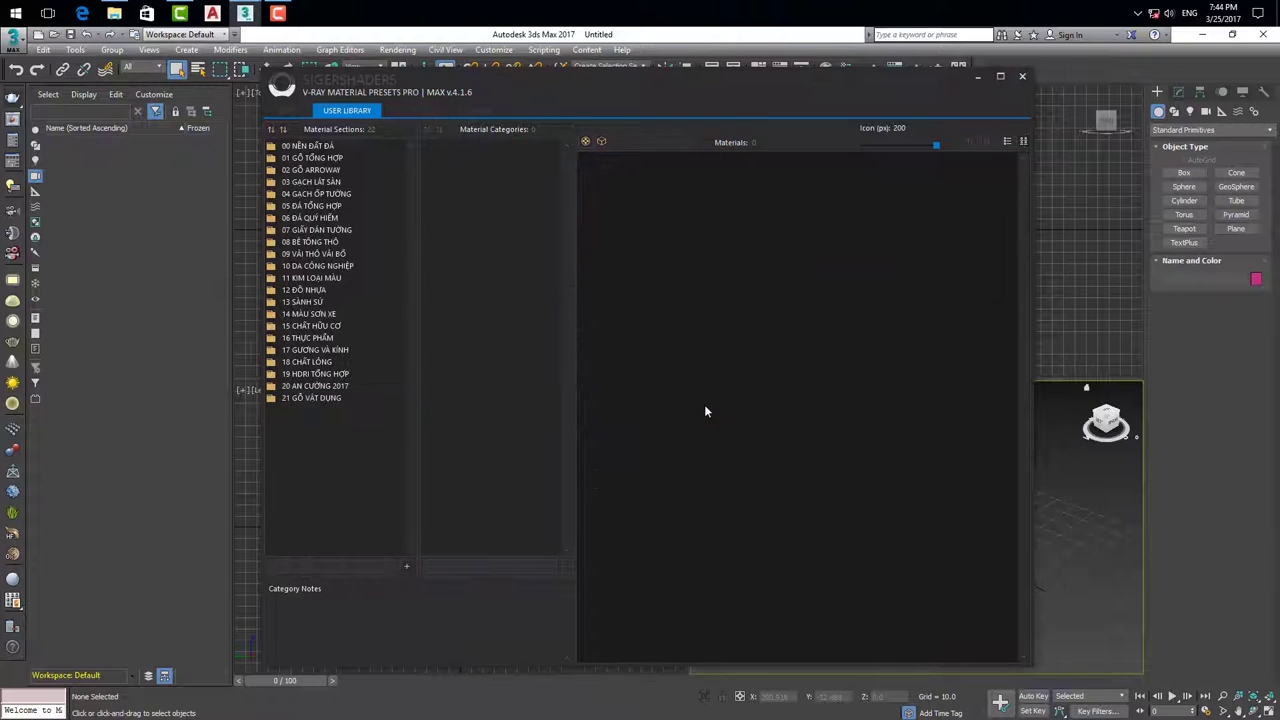